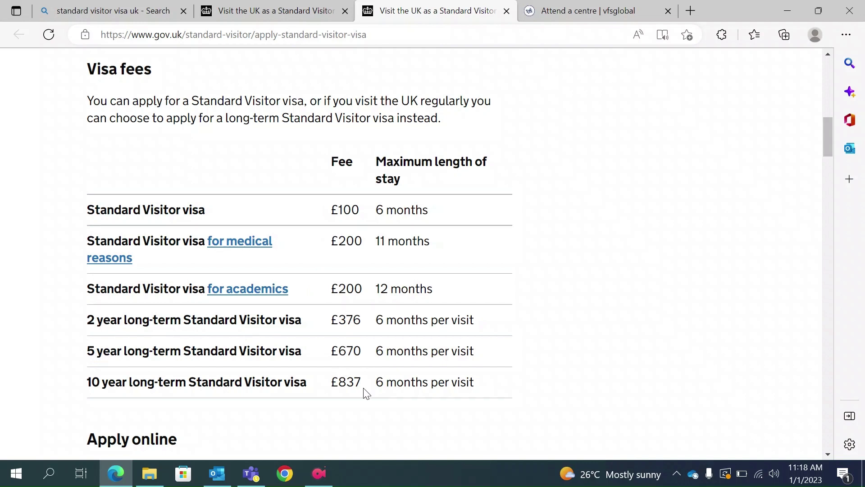
# Start the online Standard Visitor visa application using Apply now on the guidance page.
pyautogui.scroll(-3, 366, 393)
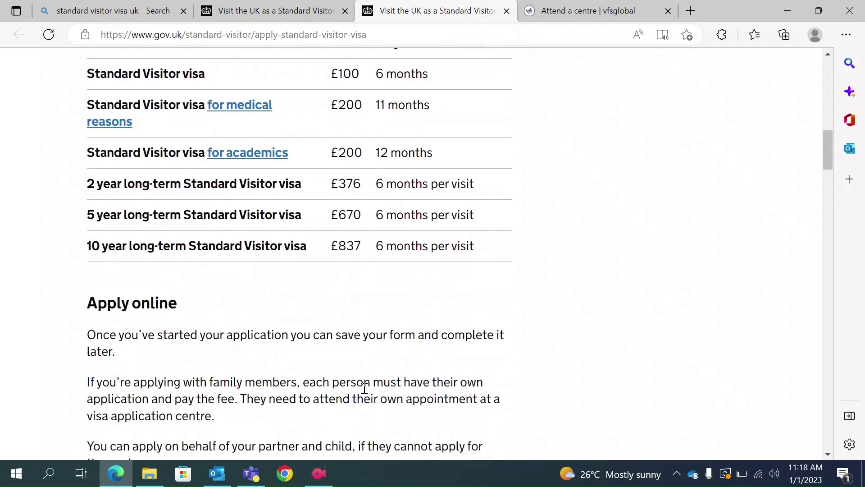
pyautogui.scroll(-3, 365, 388)
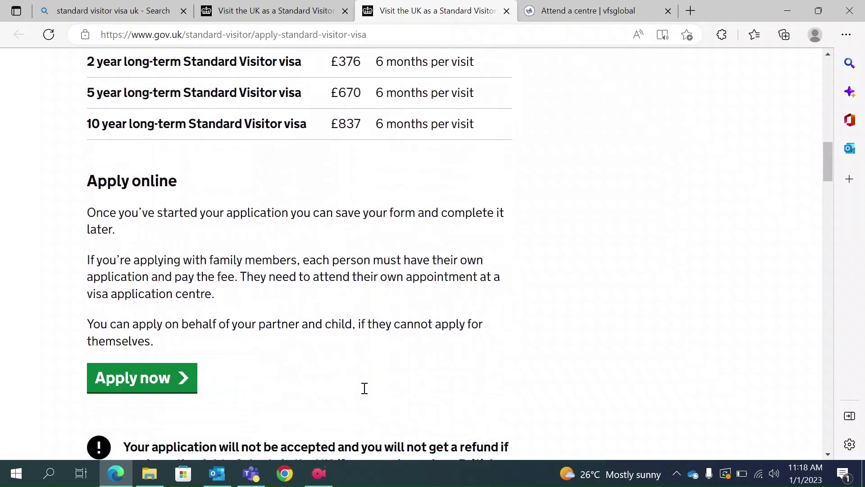
pyautogui.click(144, 381)
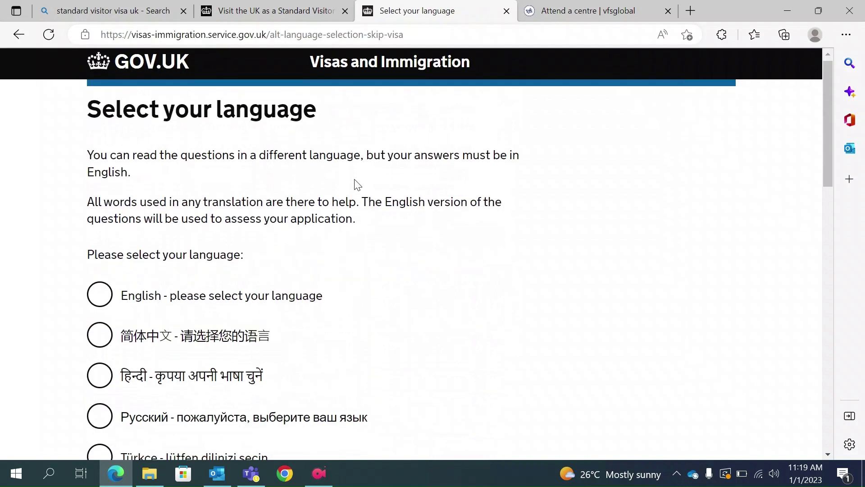
# Select English as the application language and submit the choice.
pyautogui.scroll(-1, 356, 183)
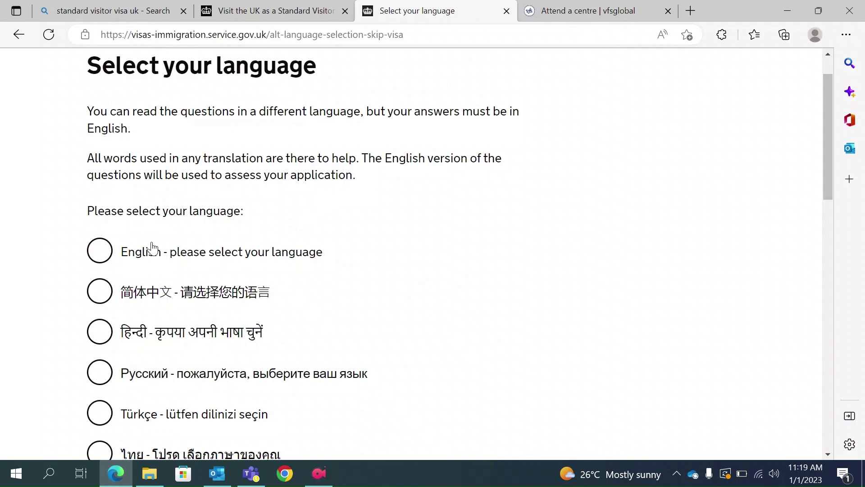
pyautogui.click(101, 256)
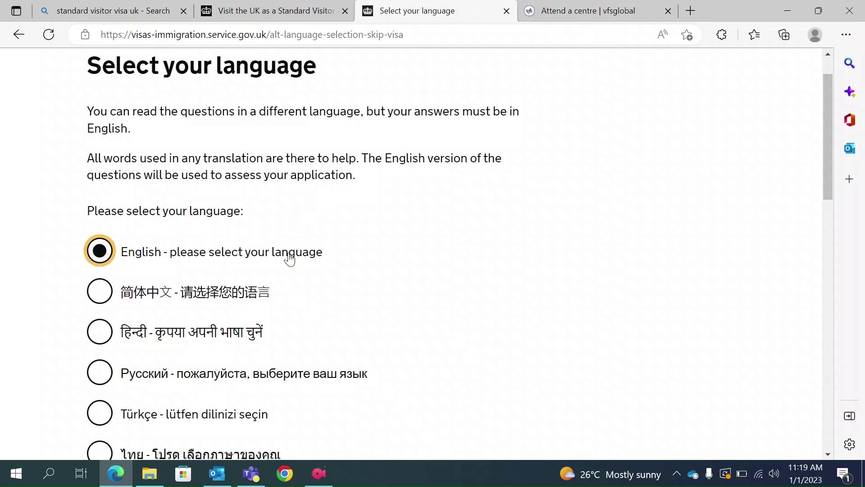
pyautogui.scroll(-3, 288, 258)
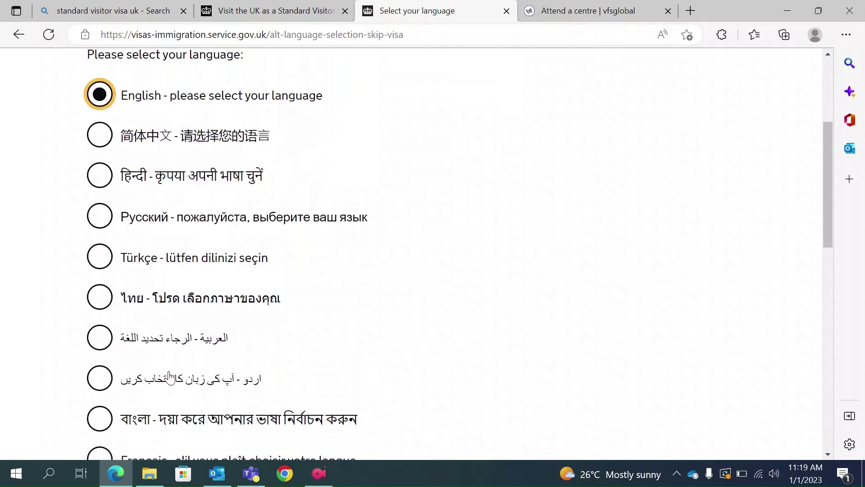
pyautogui.scroll(-5, 398, 315)
pyautogui.scroll(-6, 398, 315)
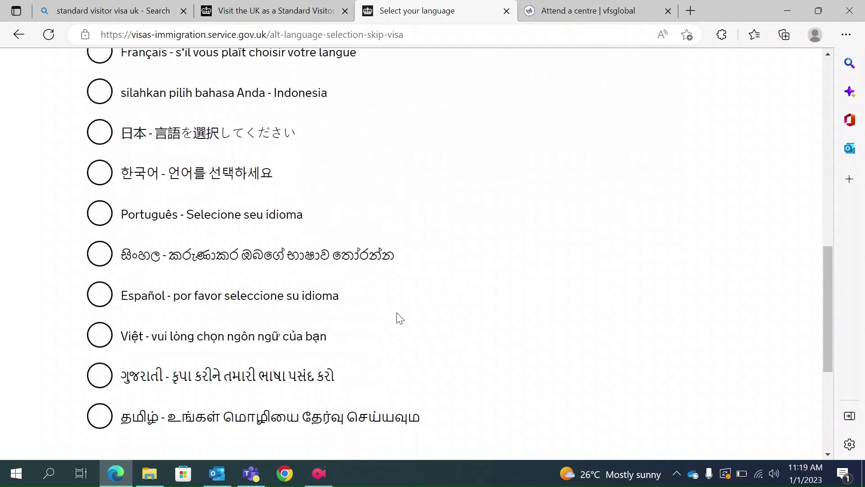
pyautogui.click(115, 305)
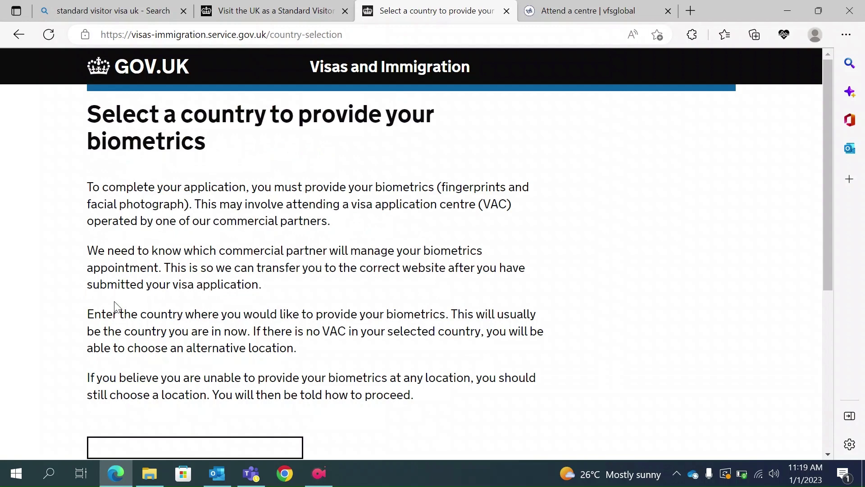
# Enter India as the biometrics country from the suggestions and submit it.
pyautogui.scroll(-2, 115, 307)
pyautogui.click(108, 375)
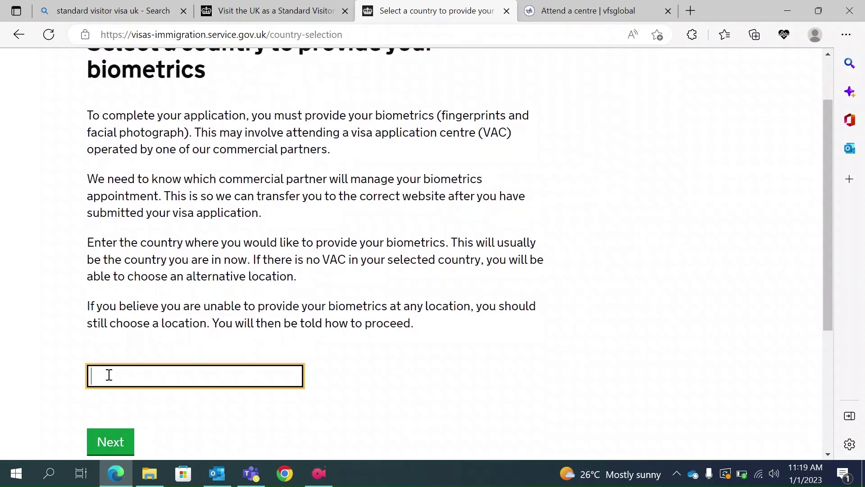
pyautogui.write('India')
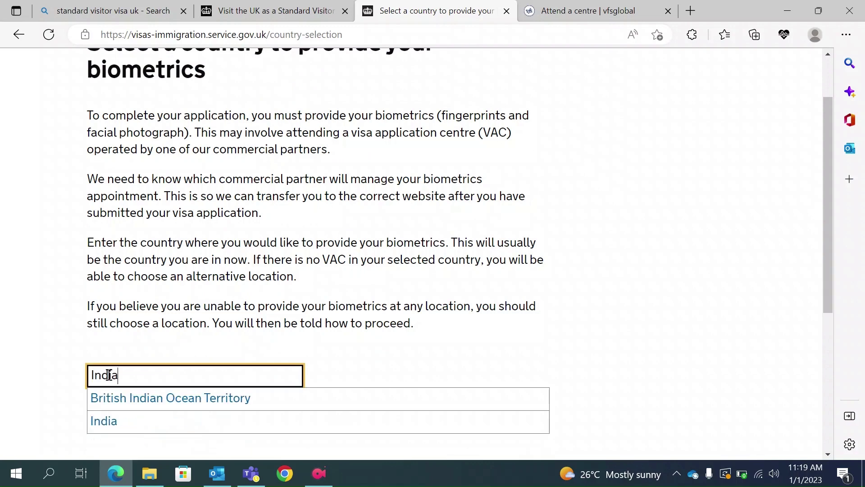
pyautogui.click(109, 419)
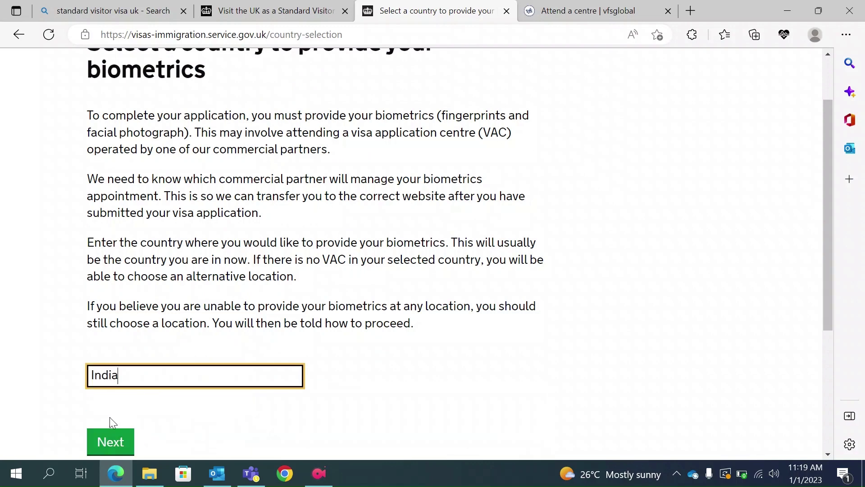
pyautogui.click(103, 442)
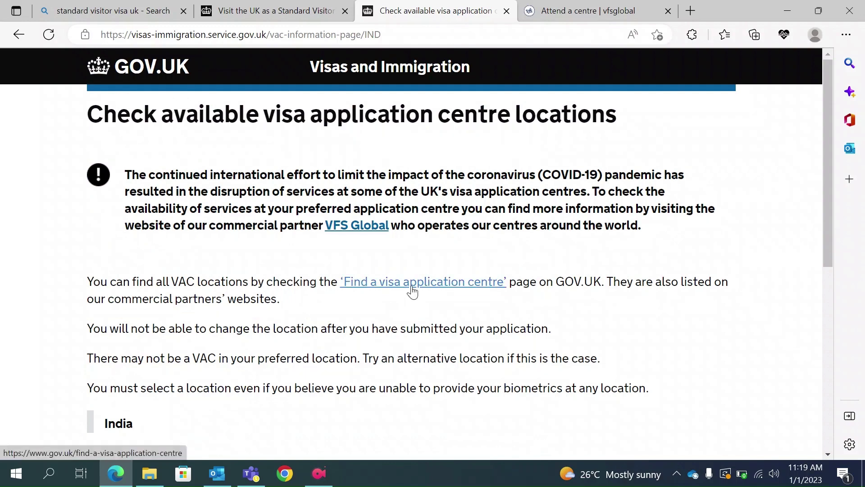
# Review the VFS Global India visa application centres with their opening days and hours.
pyautogui.click(564, 4)
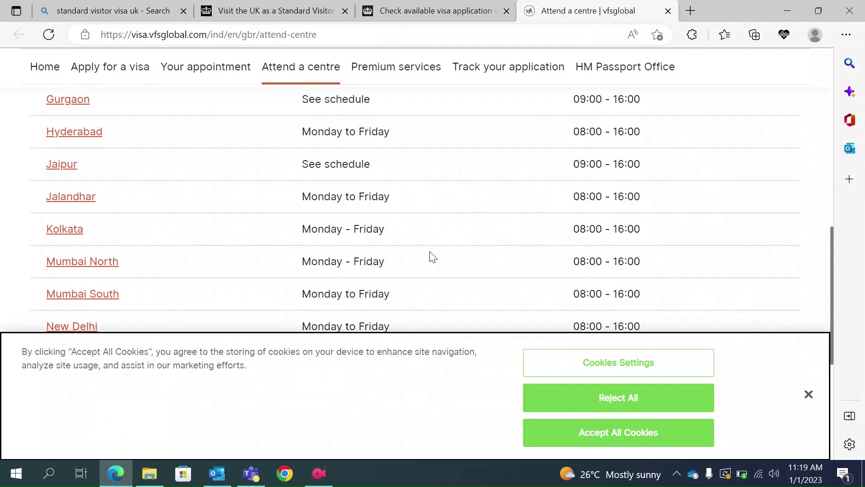
pyautogui.scroll(2, 431, 257)
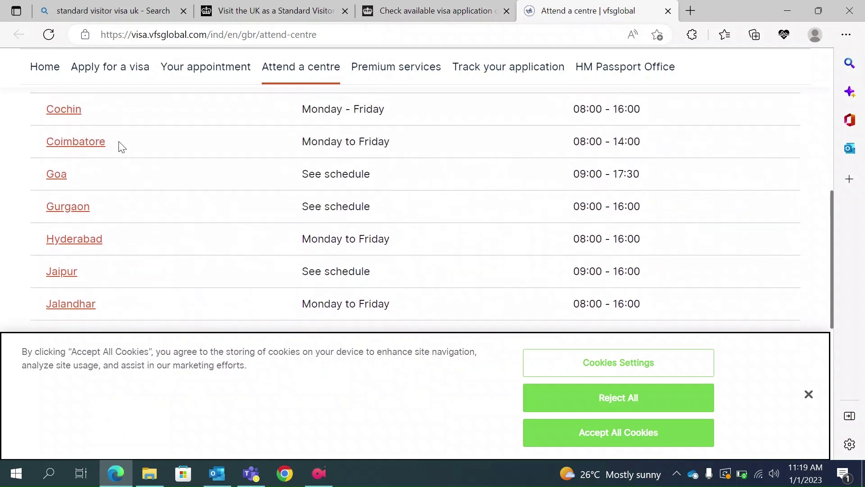
pyautogui.scroll(5, 211, 172)
pyautogui.scroll(1, 214, 172)
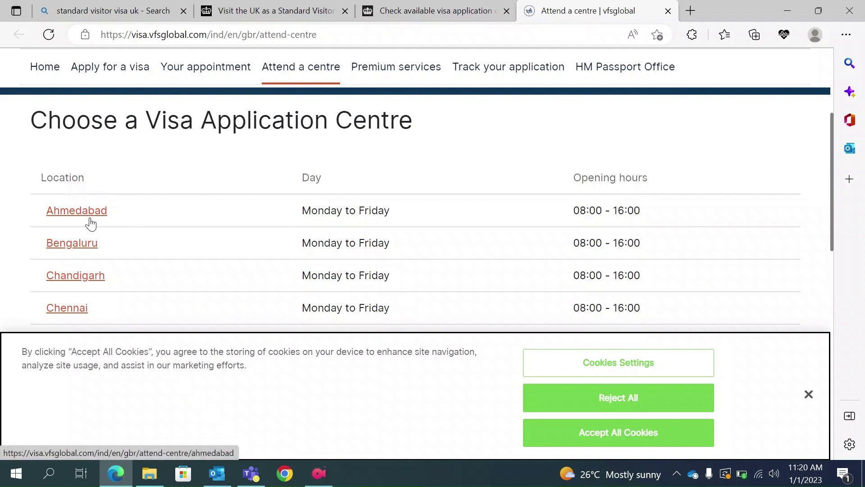
pyautogui.scroll(-3, 112, 305)
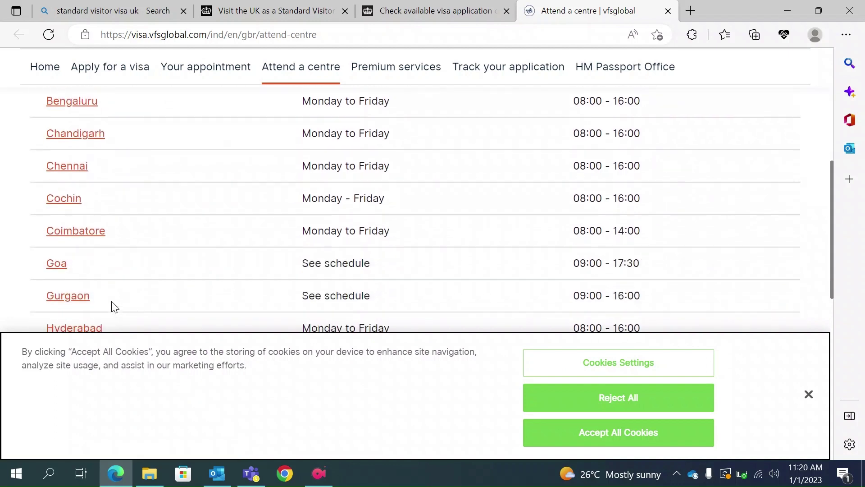
pyautogui.scroll(-4, 114, 306)
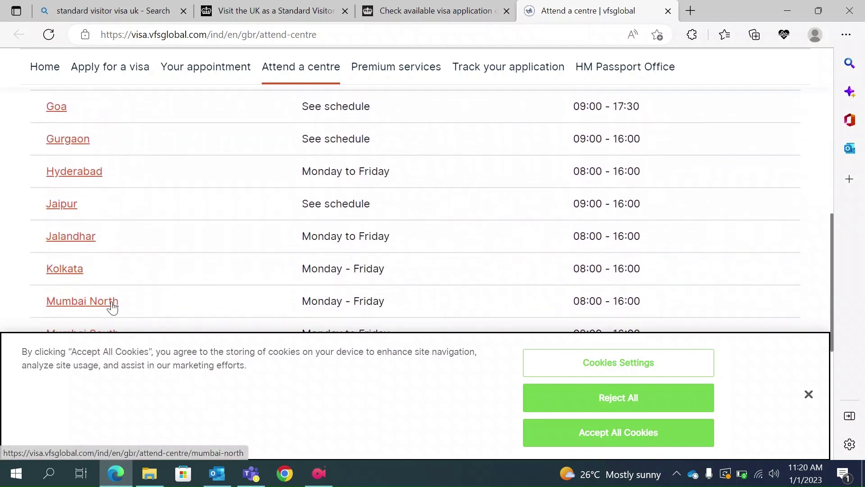
pyautogui.scroll(-1, 112, 307)
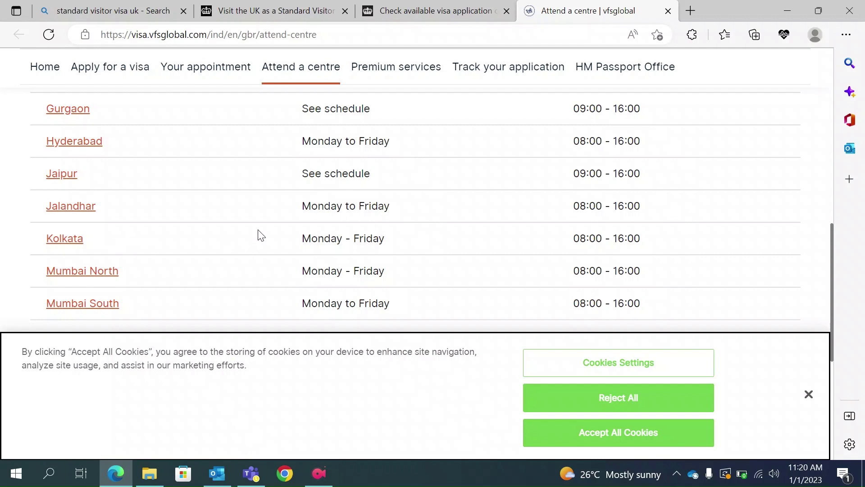
# Confirm 'I have identified the location where I will provide my biometrics' and continue.
pyautogui.click(412, 12)
pyautogui.scroll(-3, 284, 338)
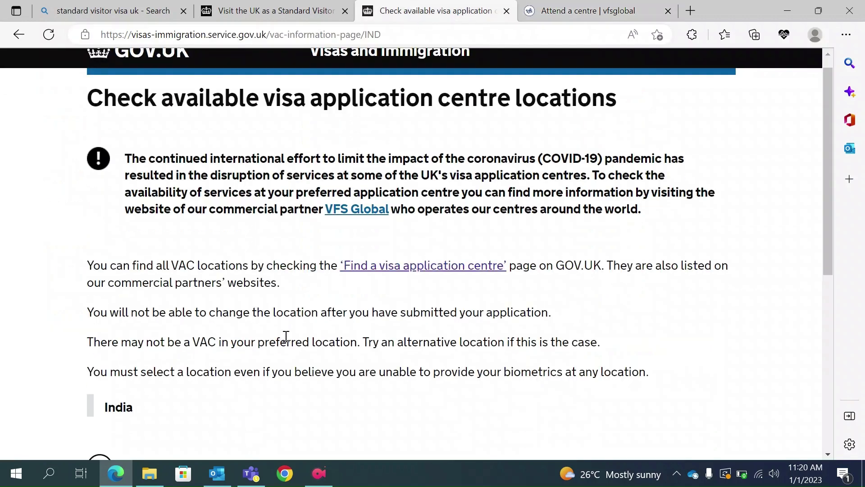
pyautogui.click(100, 358)
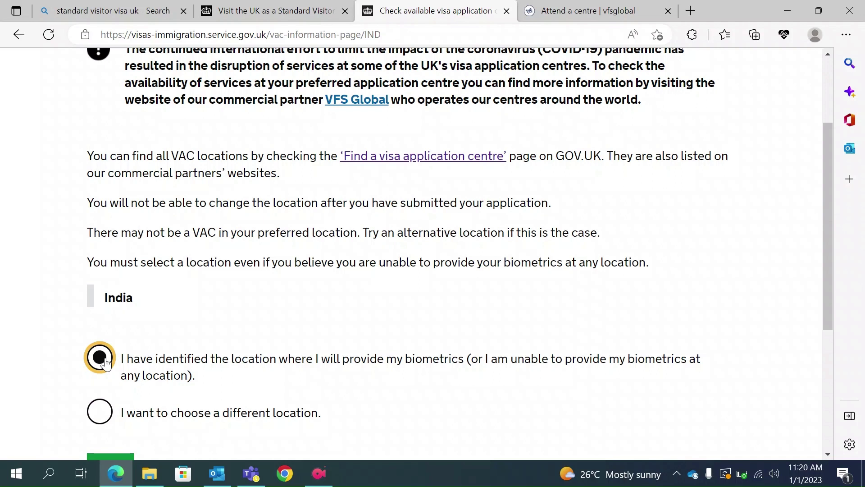
pyautogui.scroll(-2, 105, 363)
pyautogui.click(111, 405)
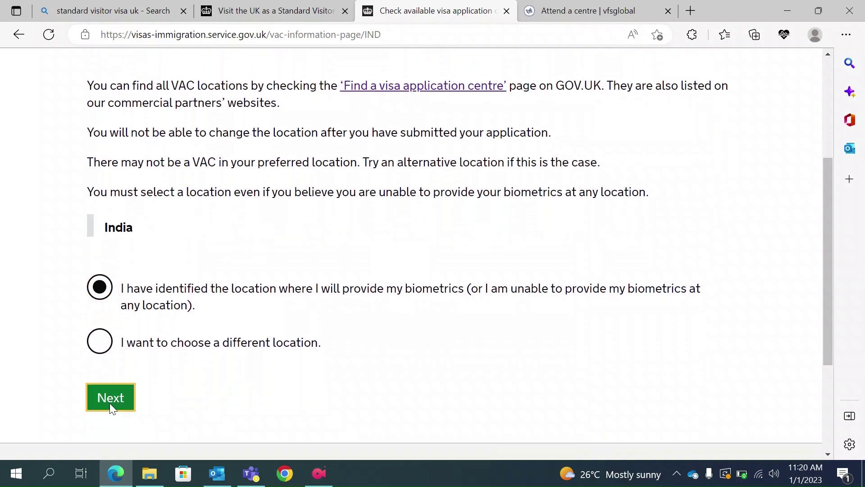
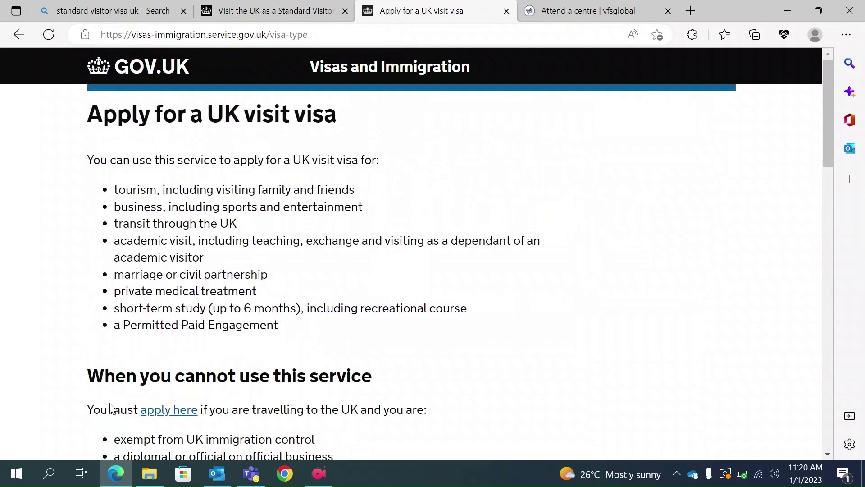
# Scroll down the Apply for a UK visit visa page to its How to apply requirements.
pyautogui.scroll(-9, 112, 407)
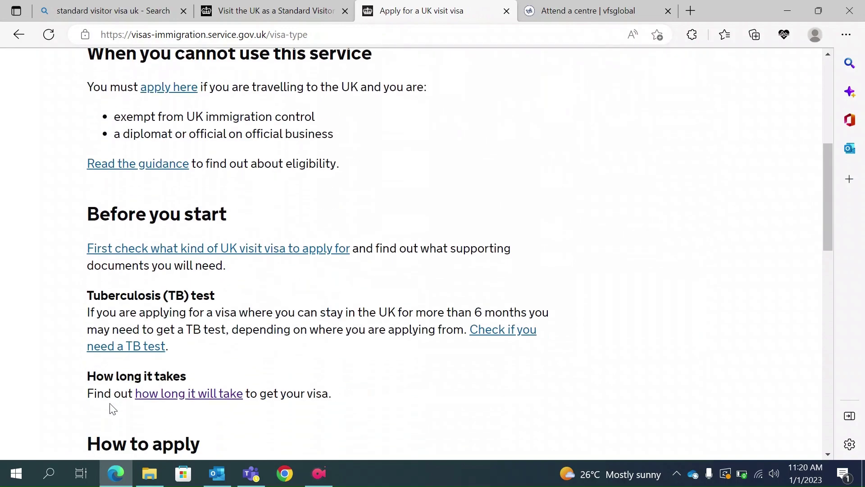
pyautogui.scroll(-13, 331, 325)
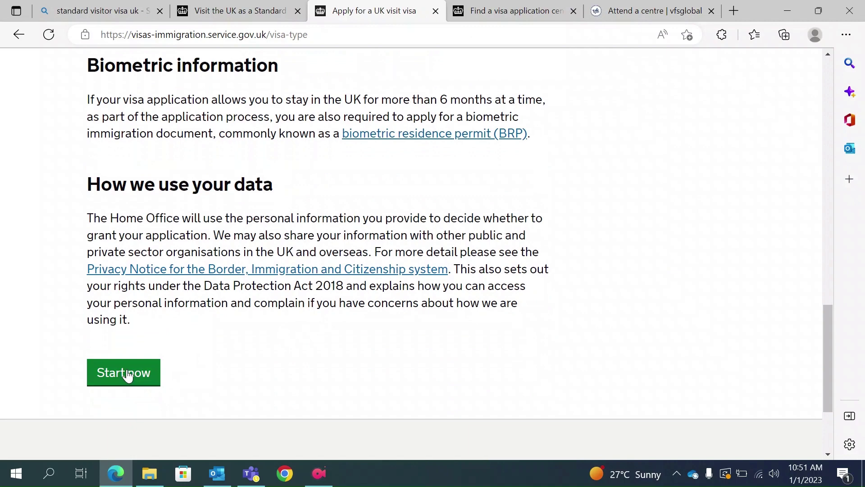
# Start the application and enter the applicant's email address on the Register an email page.
pyautogui.click(126, 370)
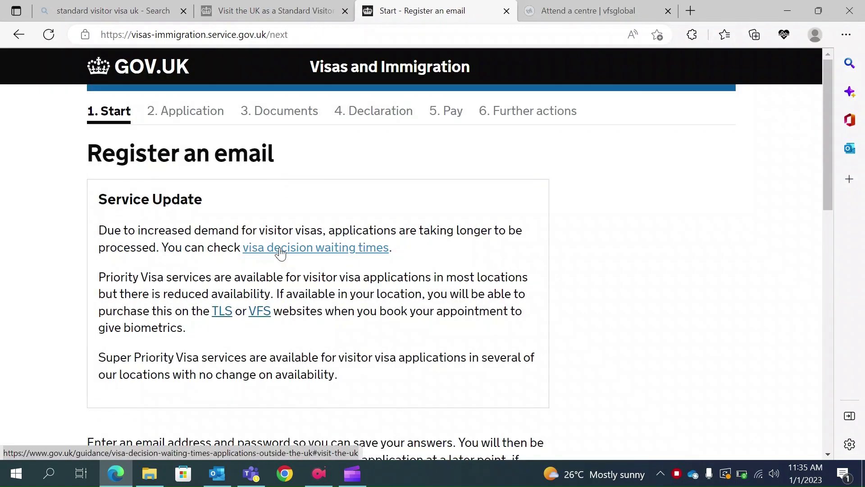
pyautogui.scroll(-5, 281, 251)
pyautogui.click(140, 342)
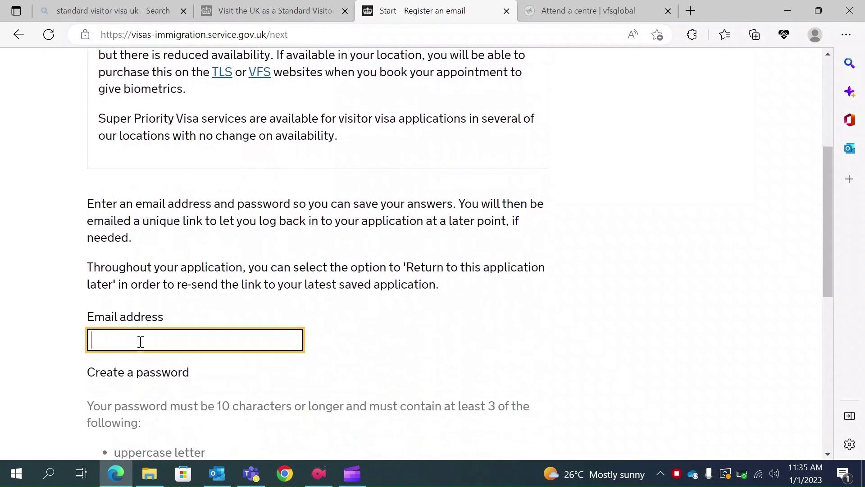
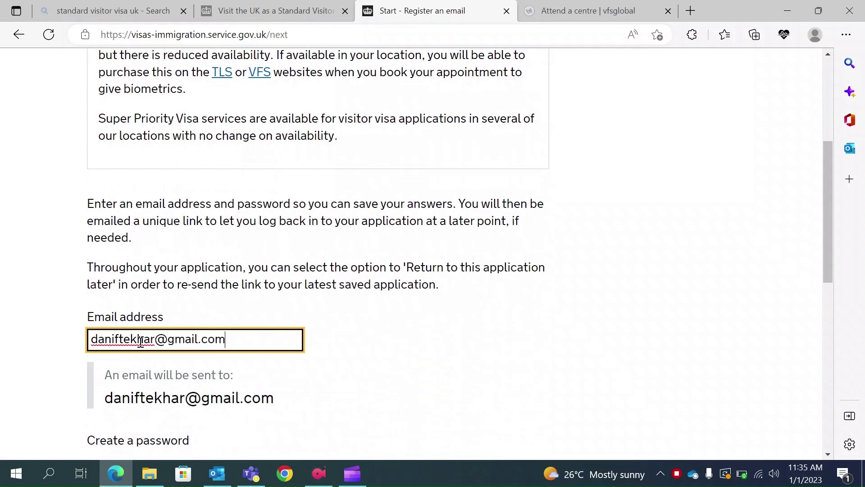
pyautogui.scroll(-3, 141, 343)
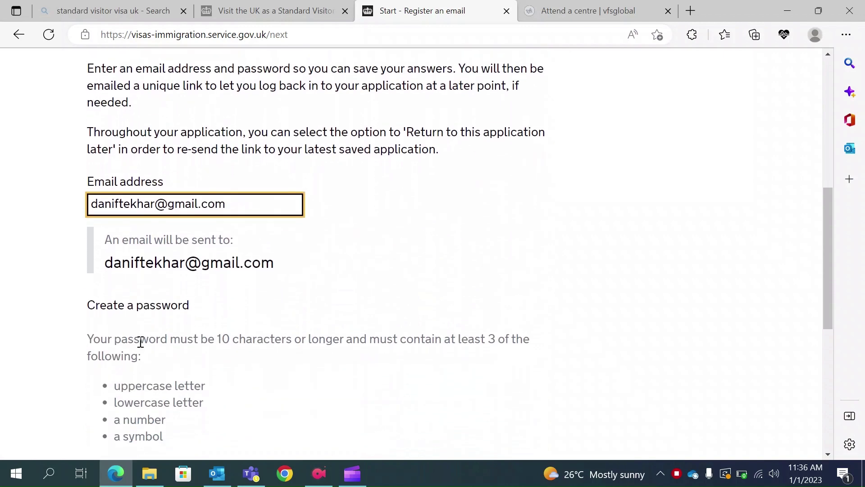
pyautogui.scroll(-2, 140, 340)
# Enter a 10-character password in both the Create and Repeat password fields.
pyautogui.click(97, 380)
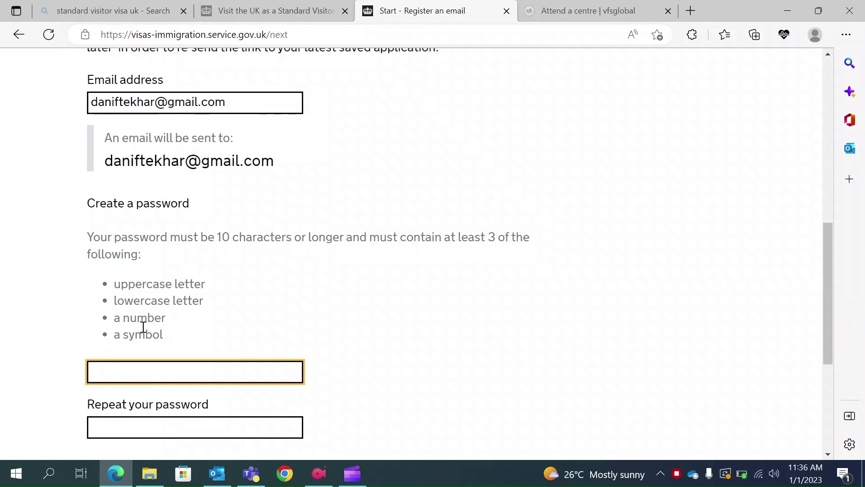
pyautogui.write('•••••••••')
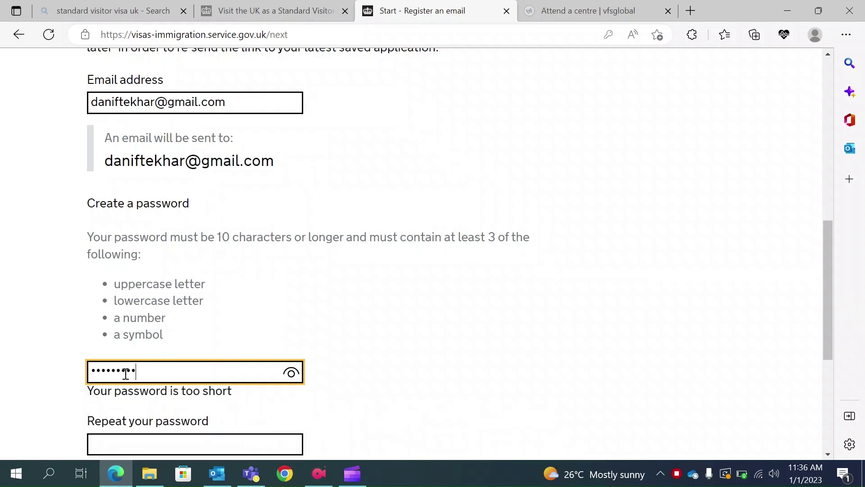
pyautogui.write('•')
pyautogui.click(107, 423)
pyautogui.write('••••••••••')
pyautogui.scroll(-1, 107, 424)
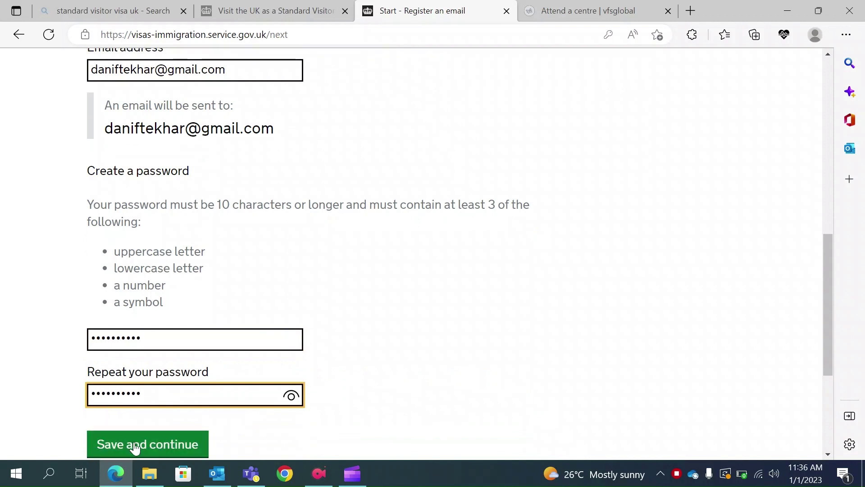
# Save the email registration and dismiss Edge's save-password offer.
pyautogui.click(137, 445)
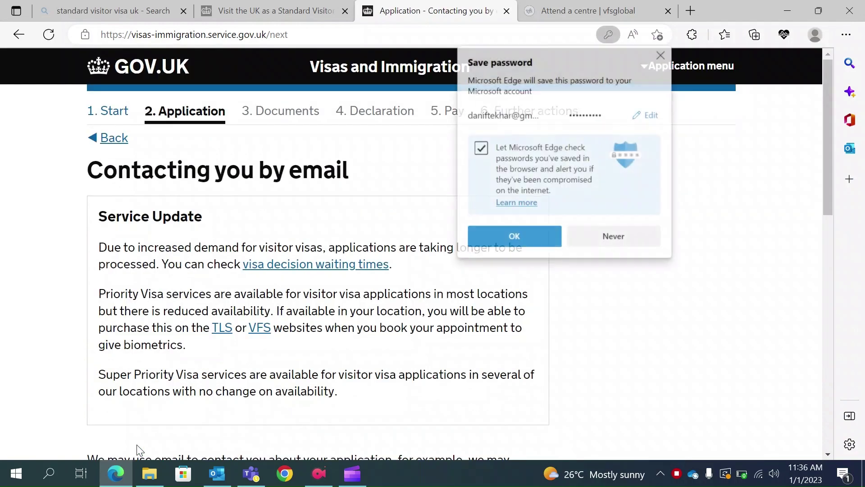
pyautogui.click(659, 55)
pyautogui.scroll(-3, 410, 243)
pyautogui.scroll(-4, 410, 245)
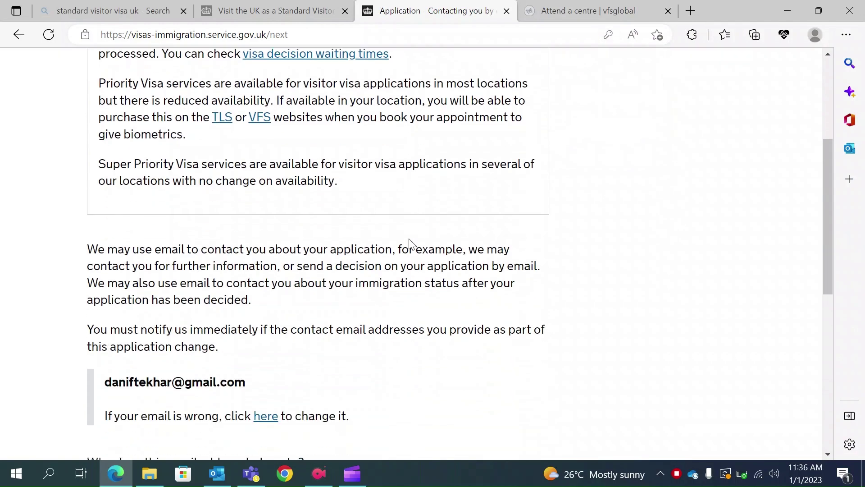
pyautogui.scroll(4, 391, 290)
pyautogui.scroll(-3, 391, 289)
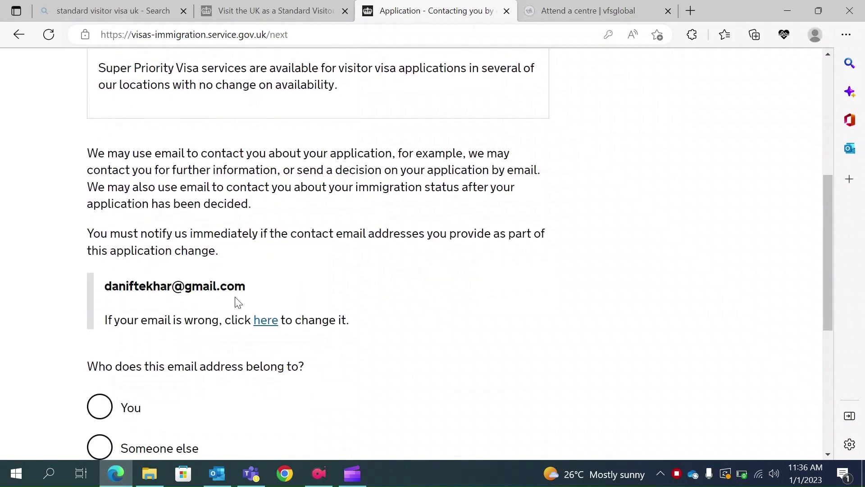
# State that the email address belongs to you and save.
pyautogui.click(103, 407)
pyautogui.scroll(-2, 297, 395)
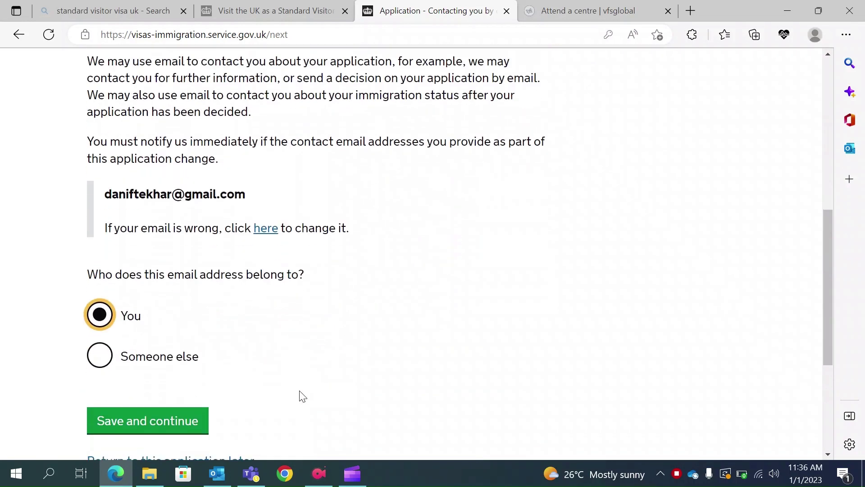
pyautogui.click(169, 422)
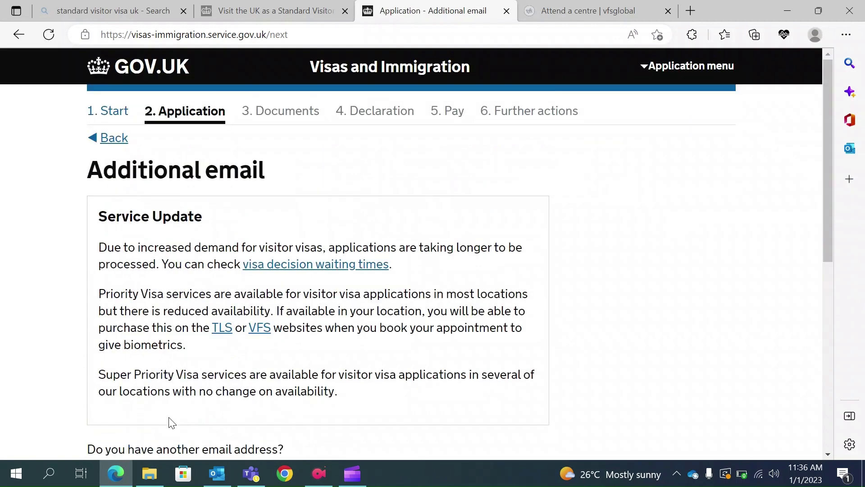
# Answer No to having another email address and save.
pyautogui.scroll(-2, 172, 423)
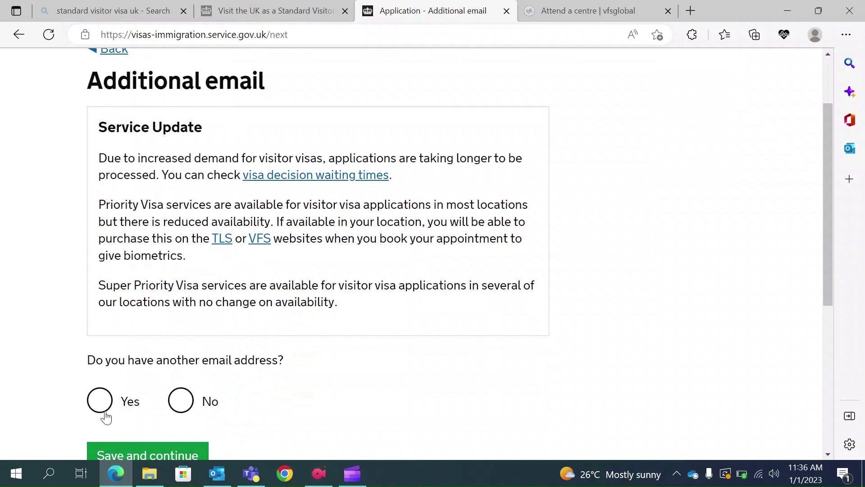
pyautogui.click(180, 401)
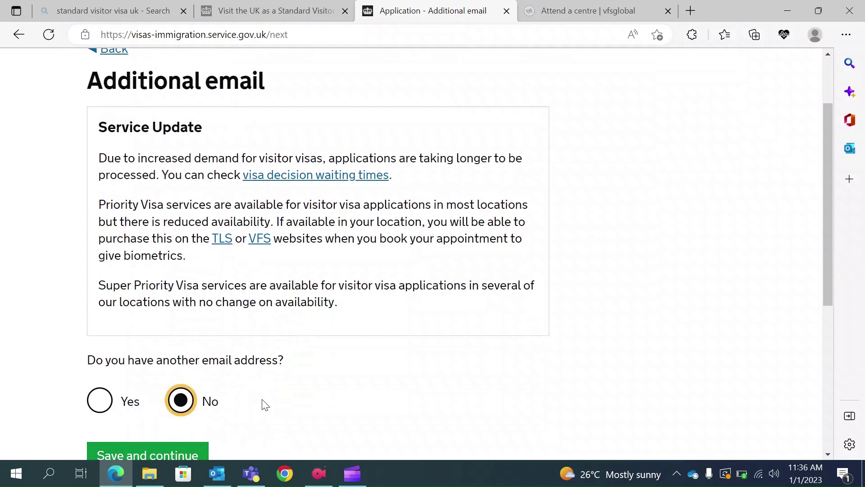
pyautogui.scroll(-1, 265, 405)
pyautogui.click(154, 431)
# Enter the applicant's telephone number.
pyautogui.scroll(-5, 332, 388)
pyautogui.click(155, 408)
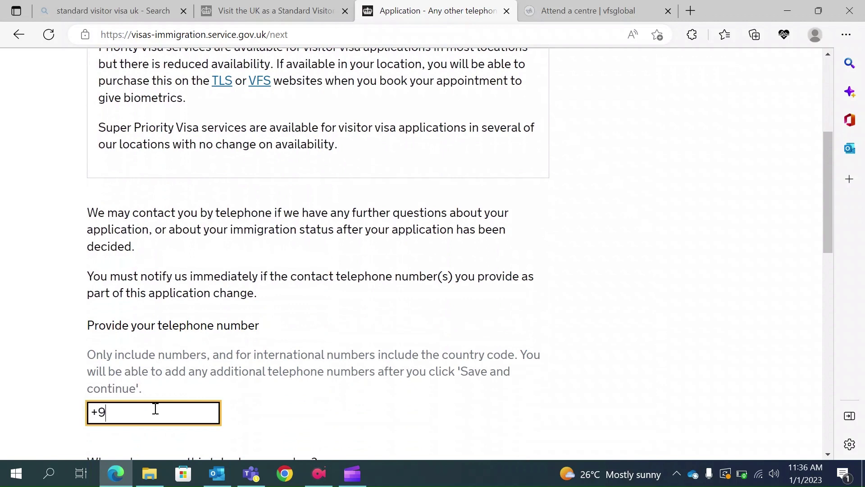
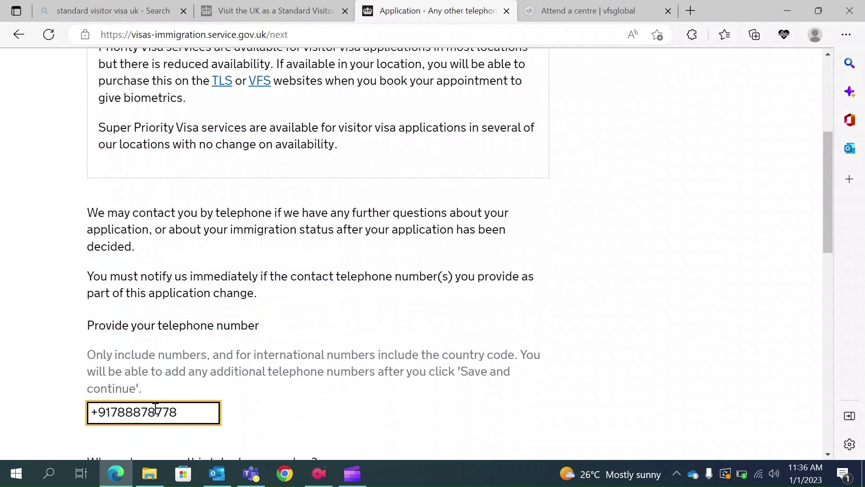
pyautogui.scroll(-2, 155, 408)
pyautogui.scroll(-2, 180, 398)
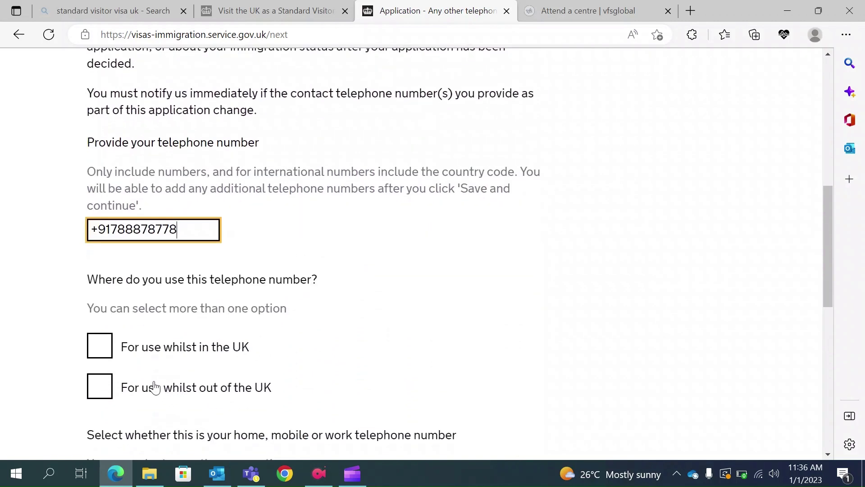
# Mark the number as a mobile used both in and outside the UK, then save.
pyautogui.click(107, 348)
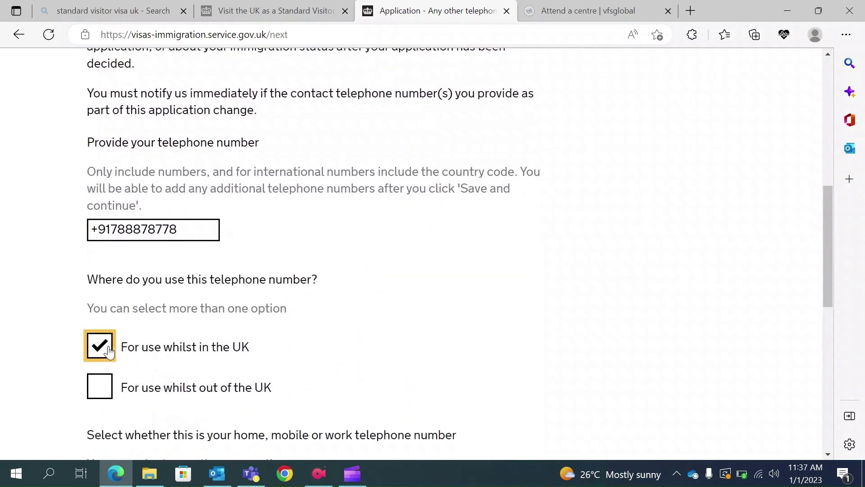
pyautogui.click(99, 389)
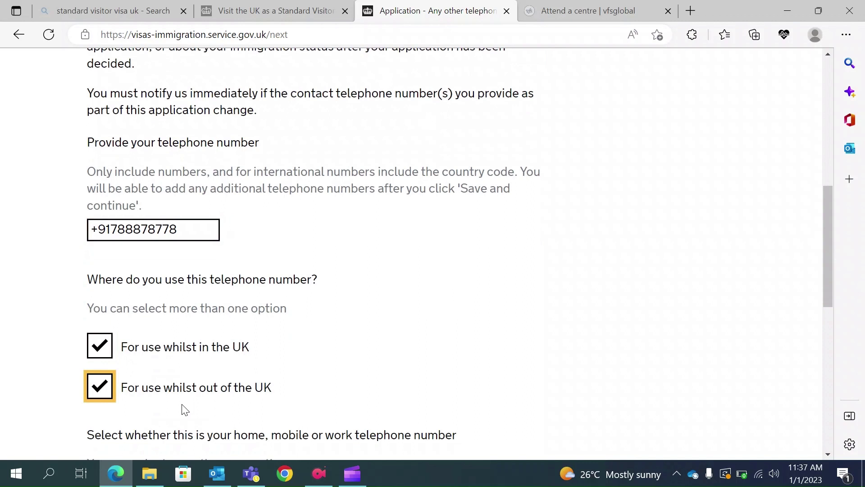
pyautogui.scroll(-1, 185, 410)
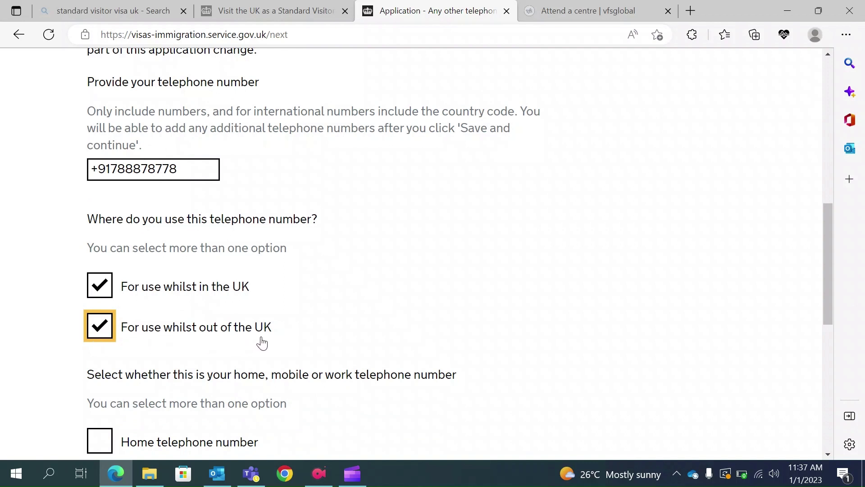
pyautogui.scroll(-2, 260, 343)
pyautogui.click(100, 405)
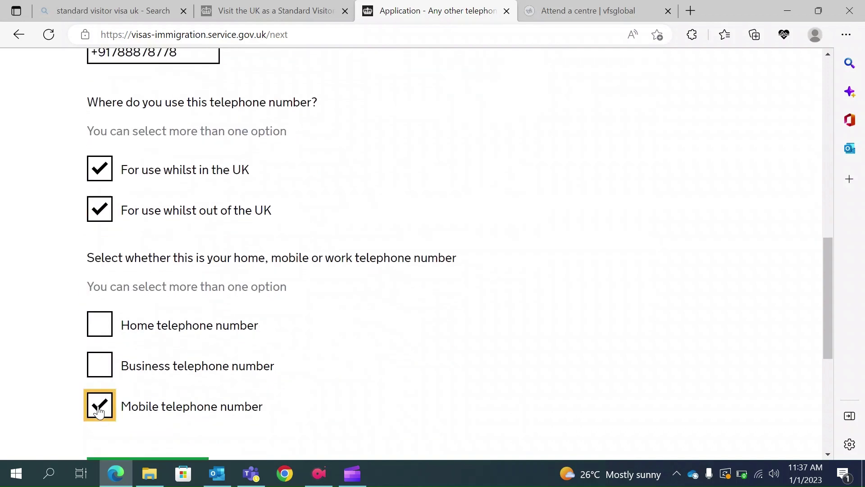
pyautogui.scroll(-2, 98, 411)
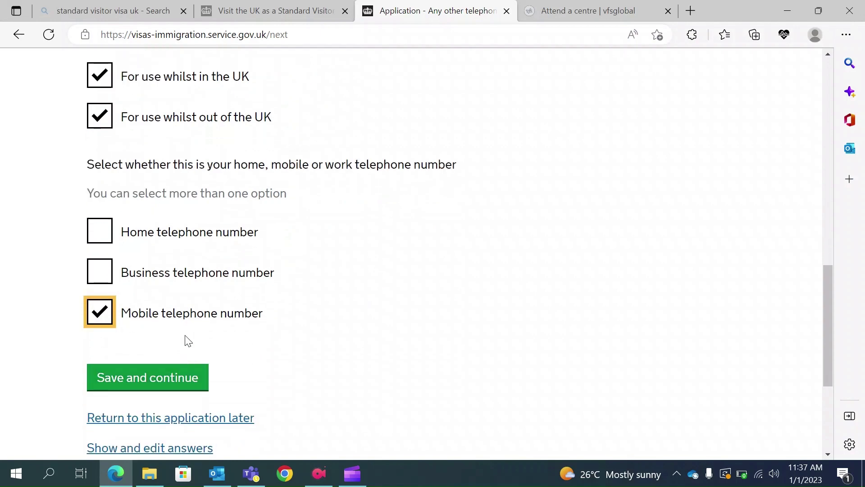
pyautogui.scroll(2, 185, 340)
pyautogui.scroll(-1, 200, 127)
pyautogui.click(164, 419)
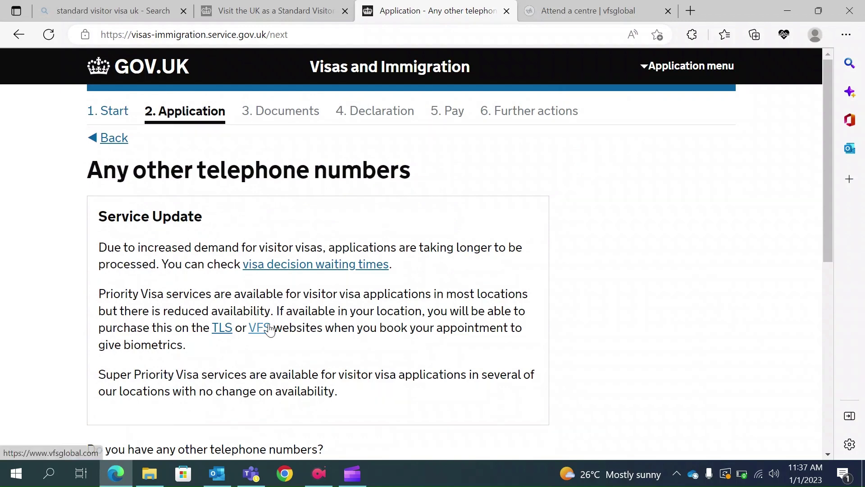
# Answer No to having any other telephone numbers and save.
pyautogui.scroll(-3, 269, 329)
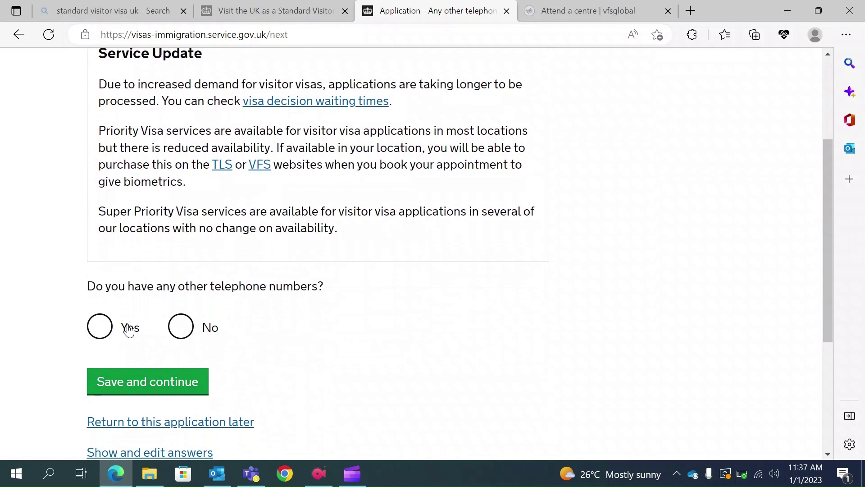
pyautogui.click(180, 325)
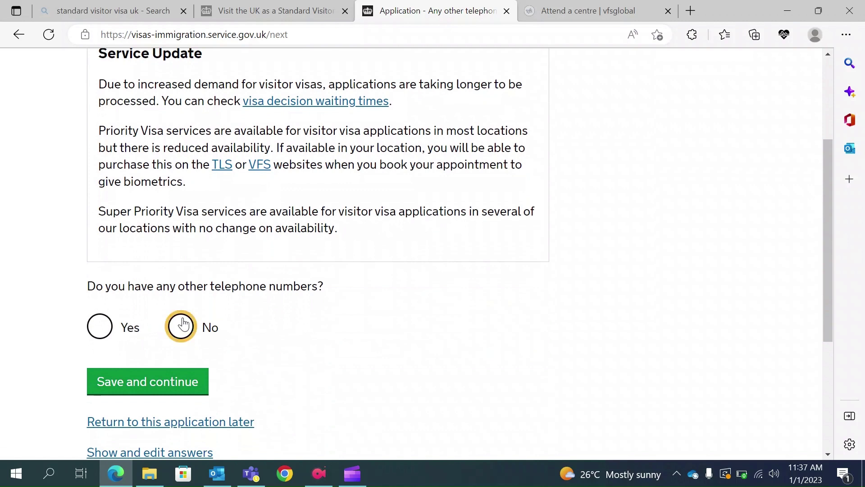
pyautogui.click(161, 382)
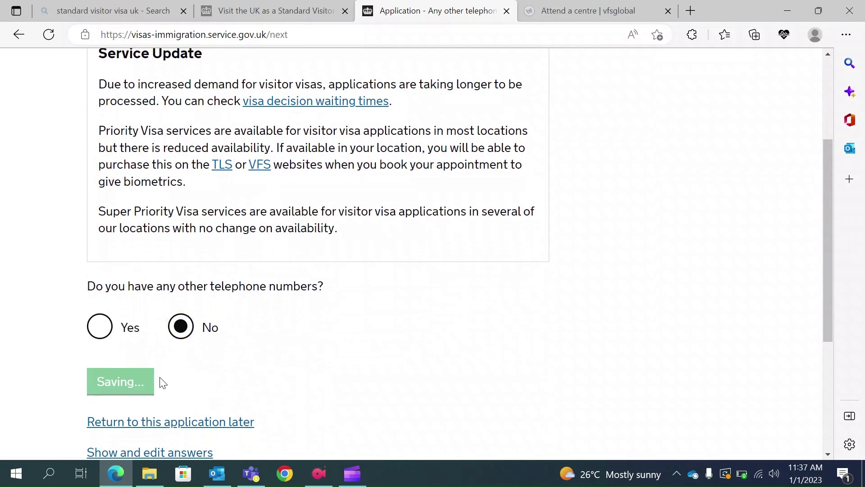
# Choose contact by both telephone call and text message (SMS) and save.
pyautogui.scroll(-5, 277, 375)
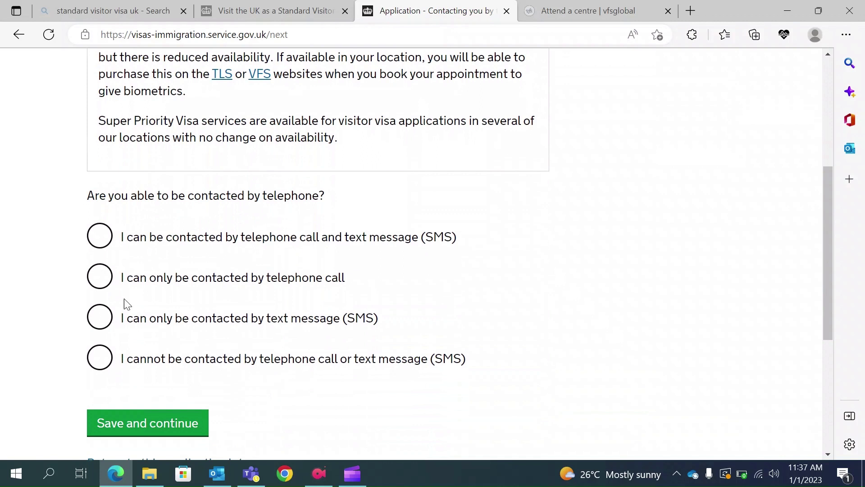
pyautogui.click(99, 277)
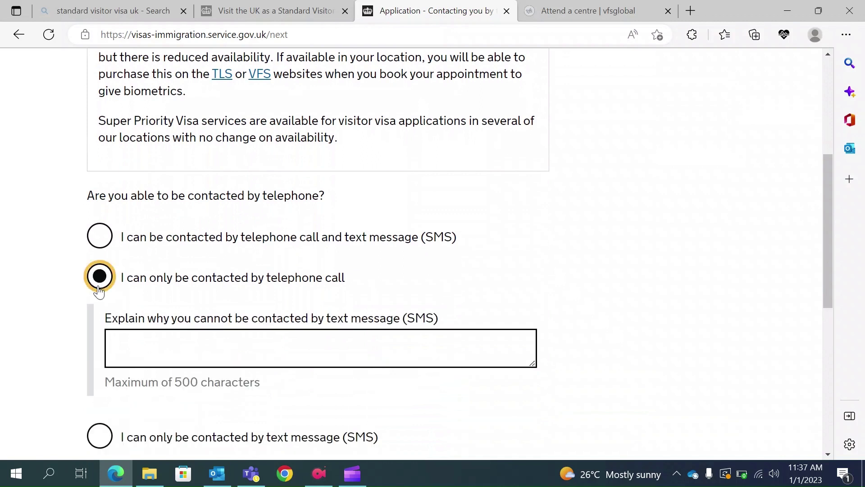
pyautogui.click(99, 436)
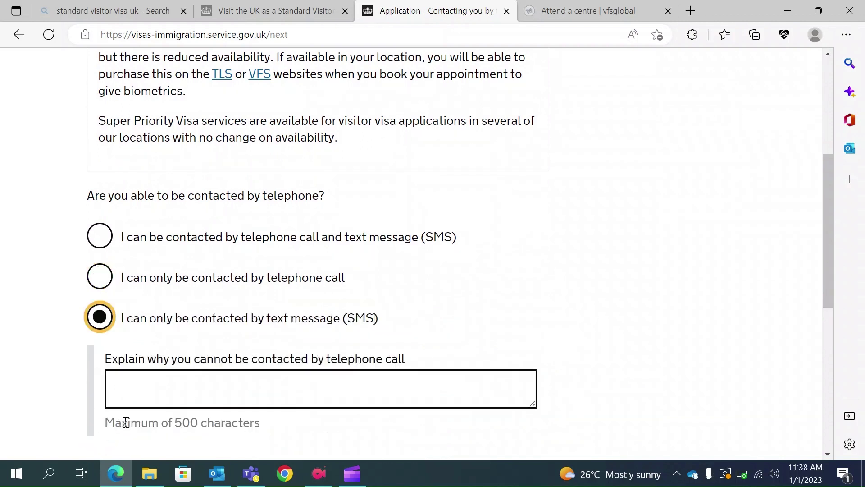
pyautogui.click(105, 242)
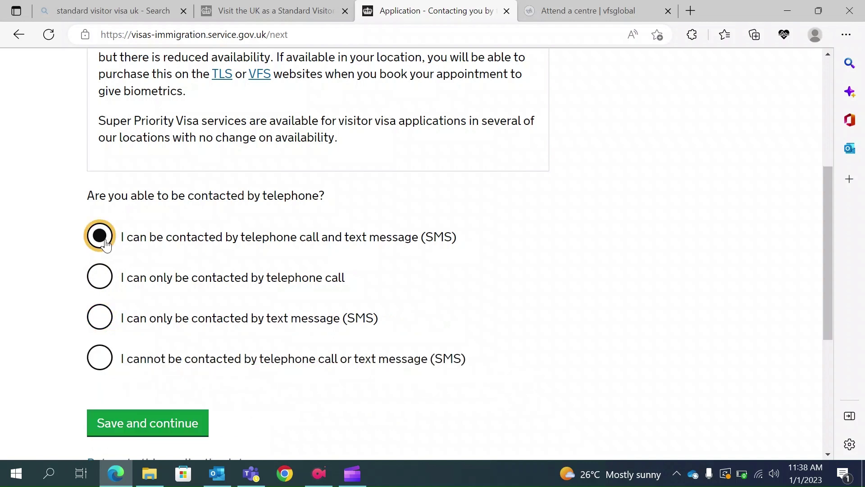
pyautogui.scroll(-2, 108, 252)
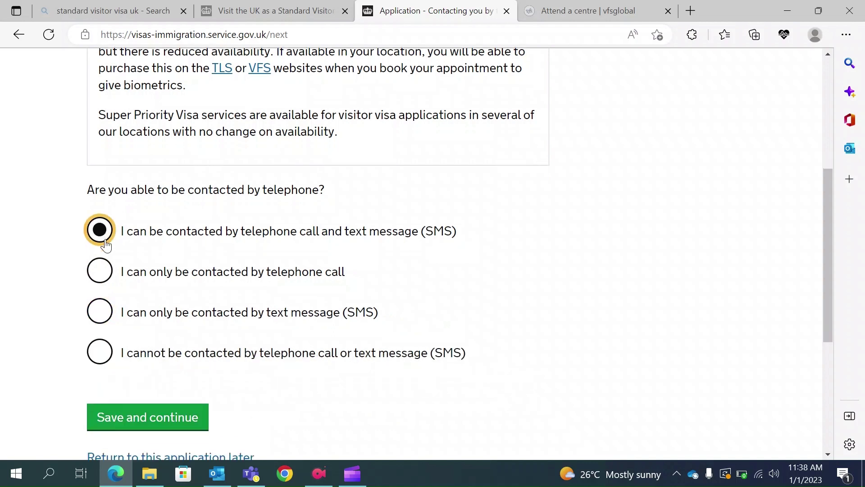
pyautogui.click(138, 359)
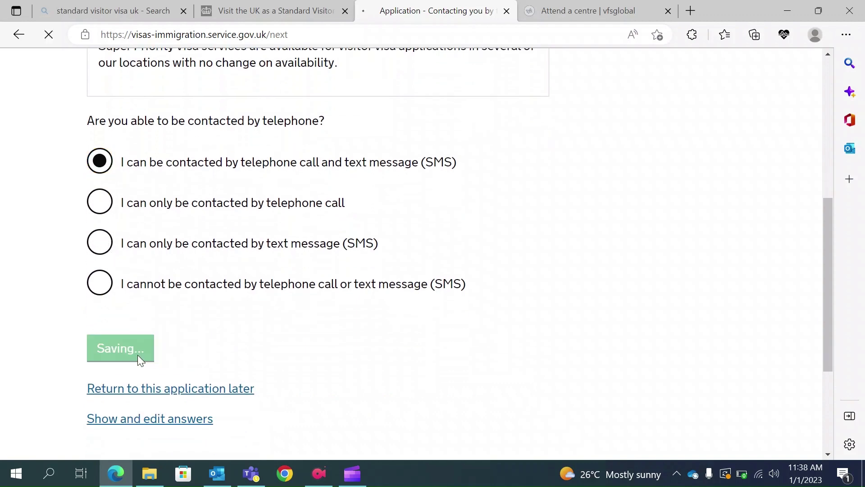
# Enter the applicant's given name and family name as on the passport, then save.
pyautogui.scroll(-1, 138, 359)
pyautogui.scroll(-6, 140, 358)
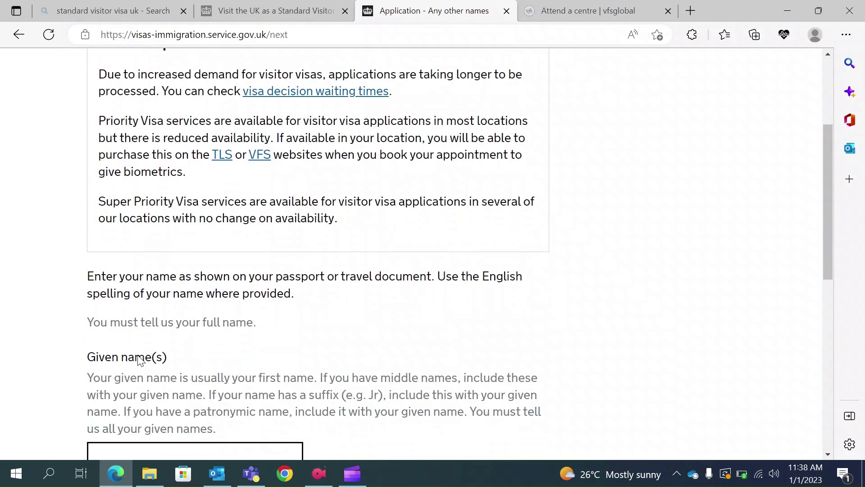
pyautogui.scroll(6, 196, 293)
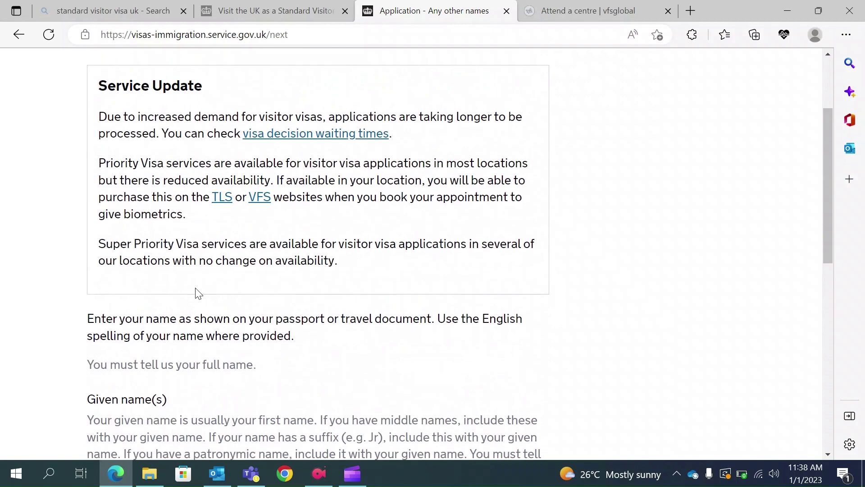
pyautogui.scroll(-4, 196, 289)
pyautogui.click(122, 407)
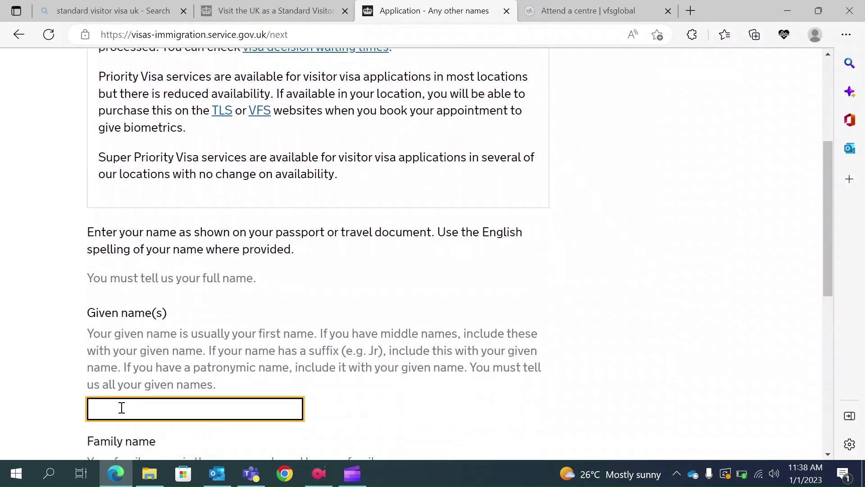
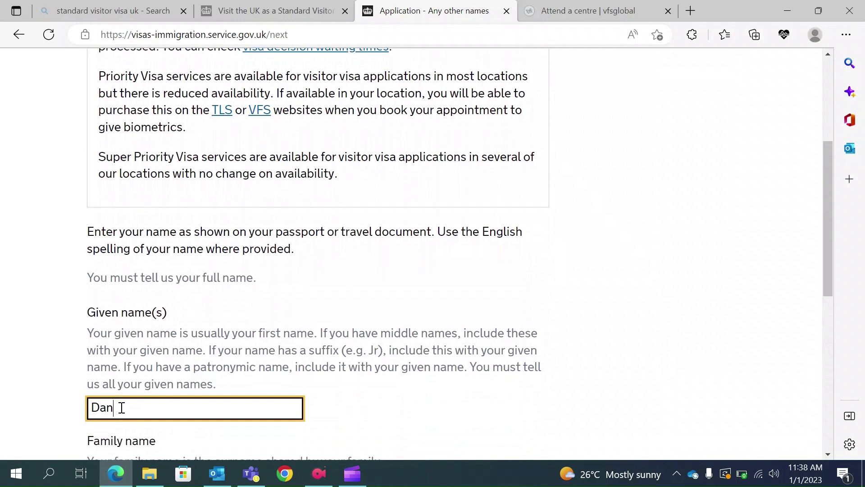
pyautogui.scroll(-2, 121, 408)
pyautogui.click(114, 383)
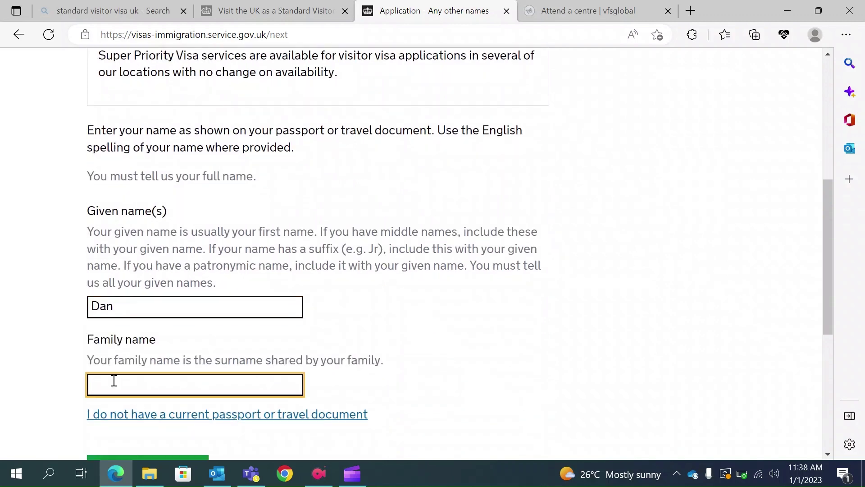
pyautogui.write('Smith')
pyautogui.scroll(-3, 114, 382)
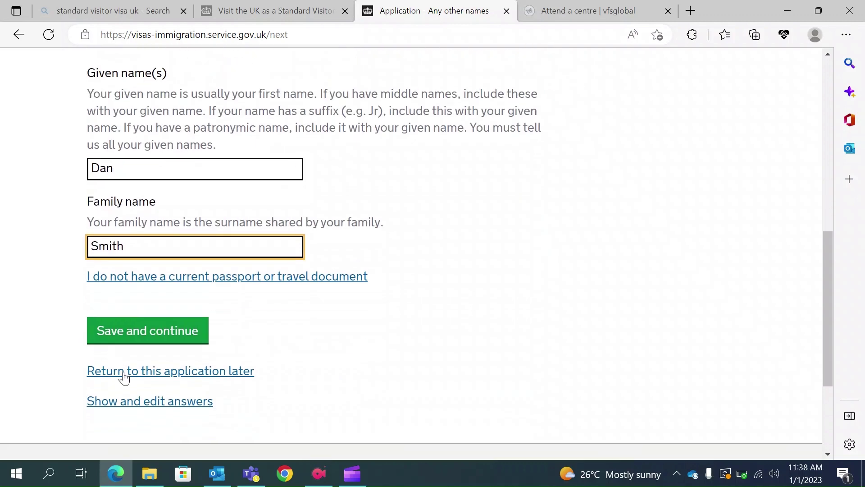
pyautogui.click(162, 339)
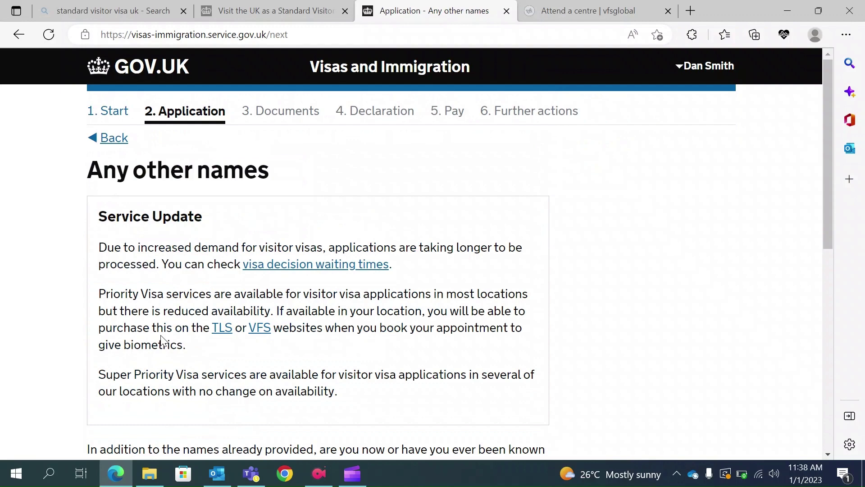
# Select No for ever being known by another name and save the page.
pyautogui.scroll(-4, 161, 339)
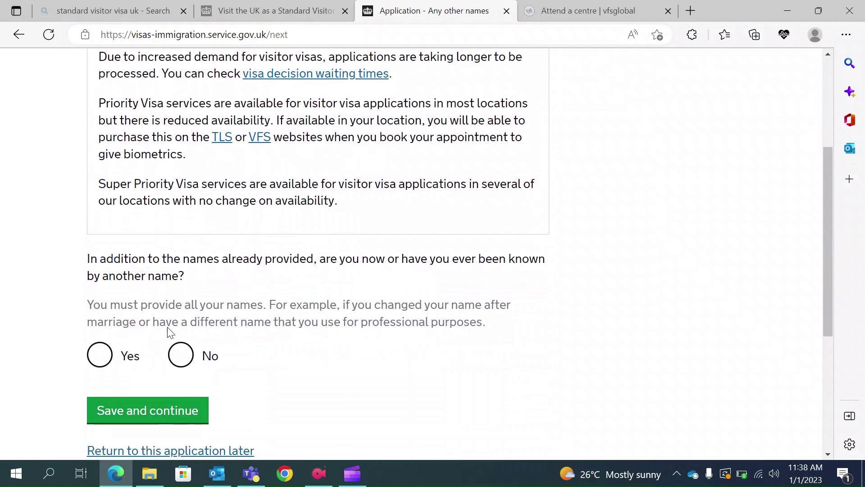
pyautogui.scroll(3, 227, 301)
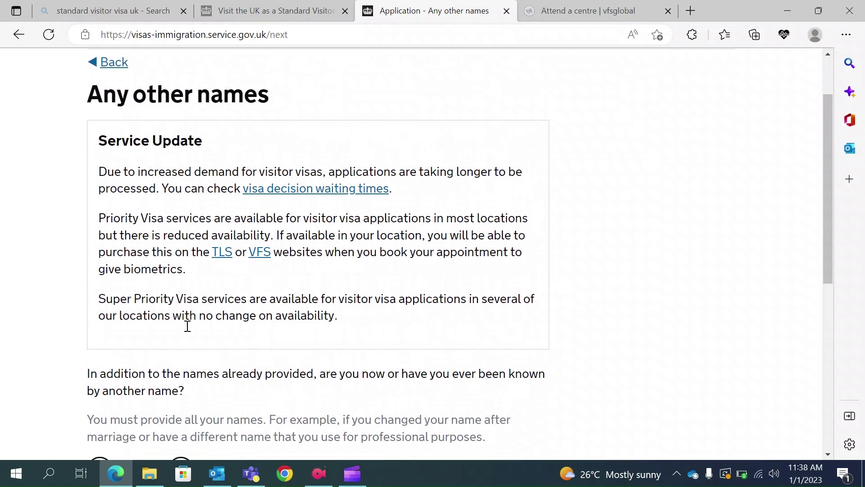
pyautogui.scroll(-2, 188, 325)
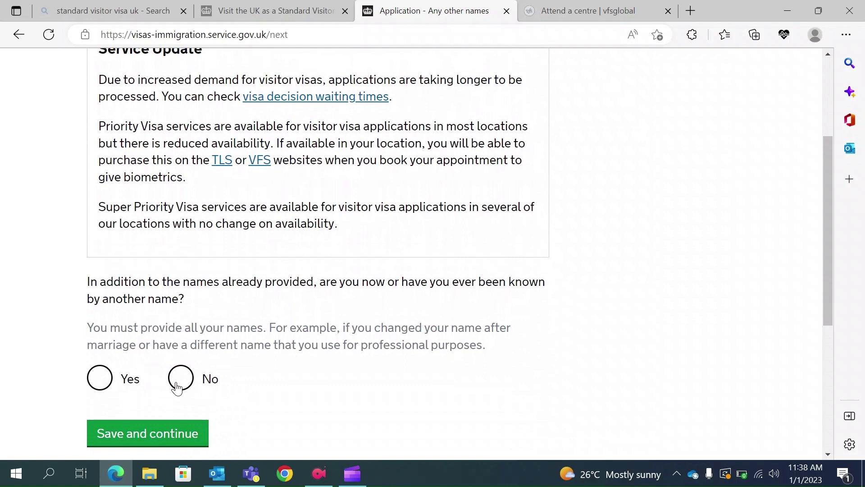
pyautogui.click(182, 387)
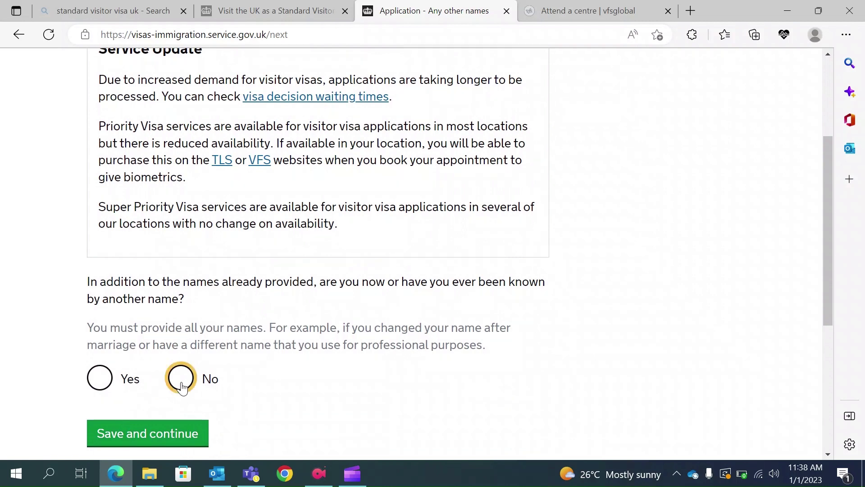
pyautogui.scroll(-1, 182, 388)
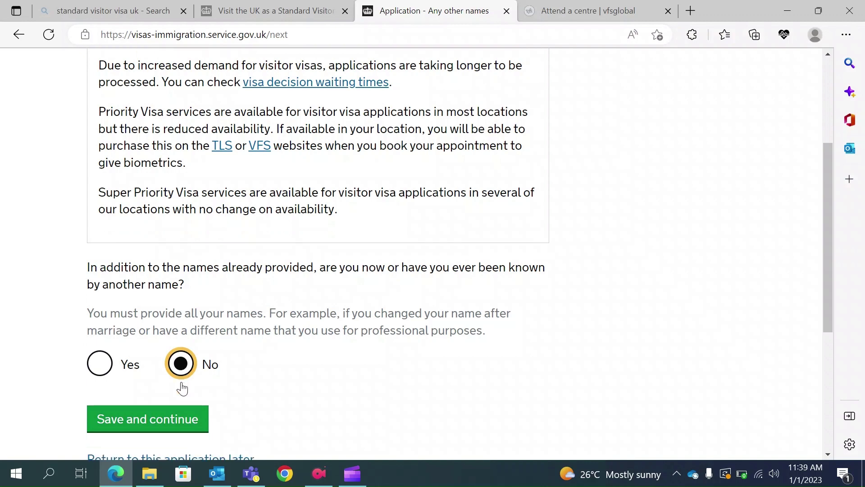
pyautogui.click(164, 389)
# Set sex to Male and relationship status to Single, then save.
pyautogui.click(163, 386)
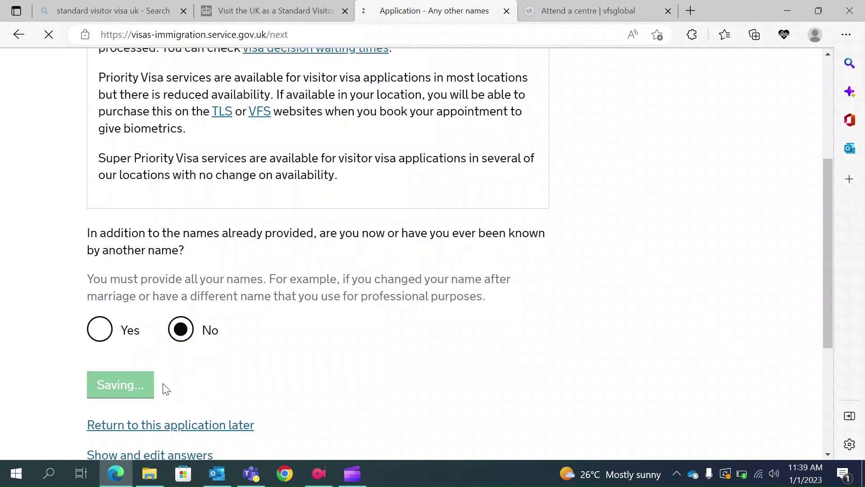
pyautogui.scroll(-1, 163, 387)
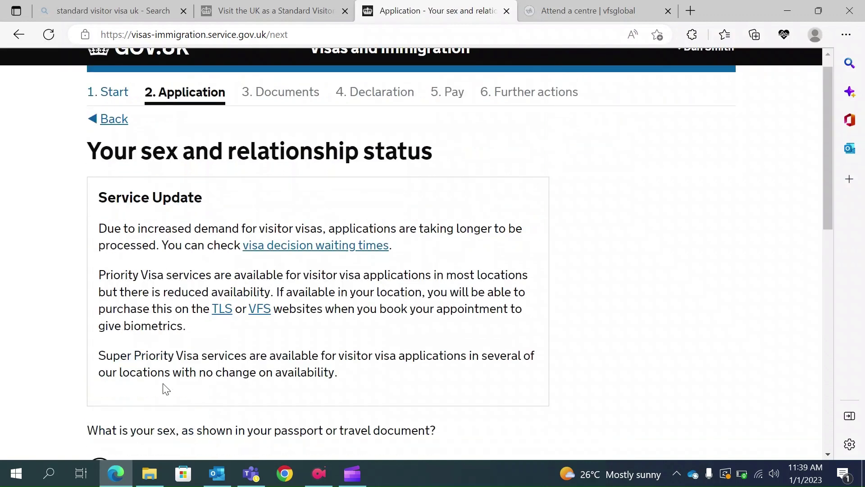
pyautogui.scroll(-2, 163, 386)
pyautogui.click(120, 395)
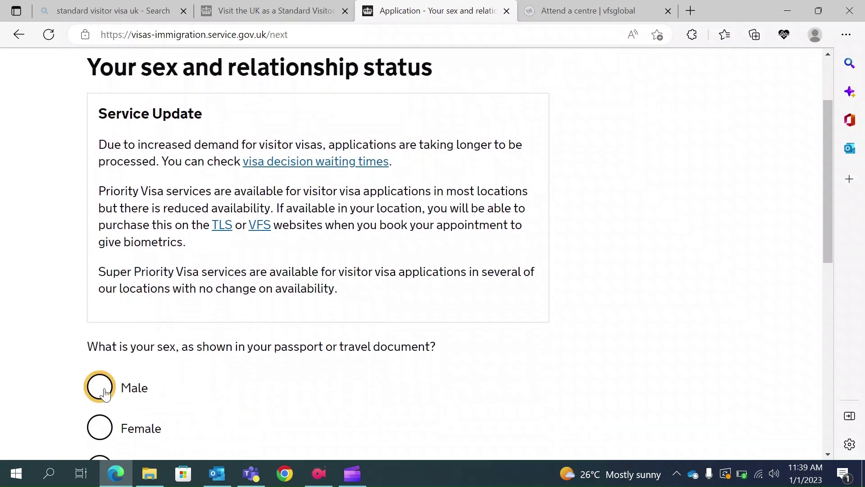
pyautogui.scroll(-2, 172, 398)
pyautogui.scroll(-4, 234, 408)
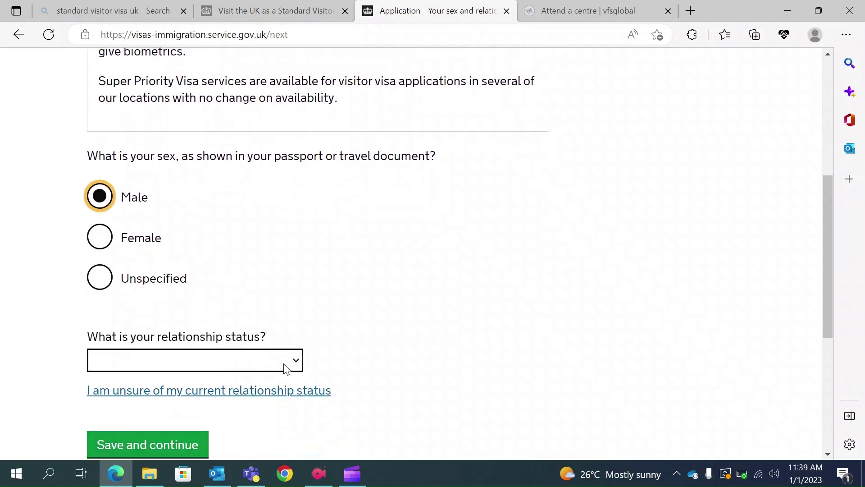
pyautogui.click(285, 363)
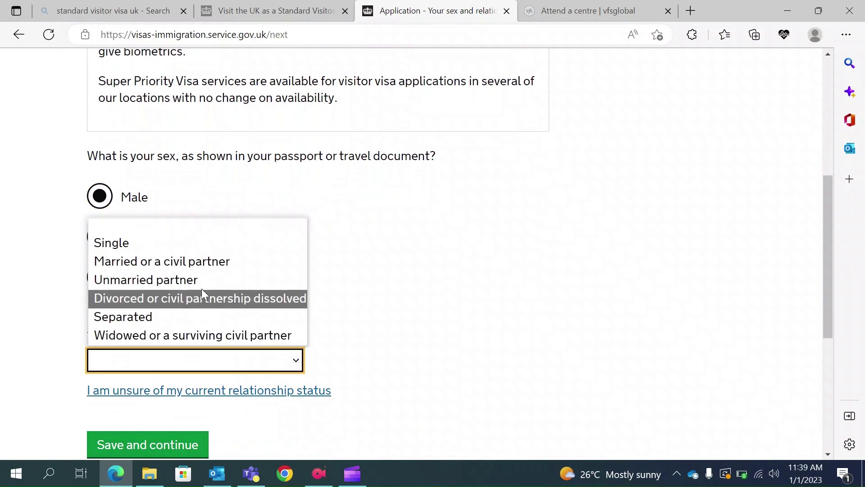
pyautogui.click(159, 244)
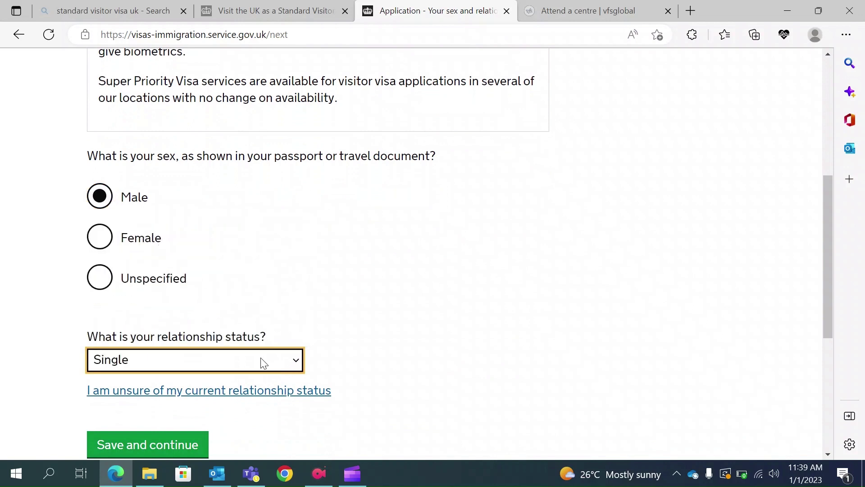
pyautogui.scroll(-1, 222, 387)
pyautogui.click(182, 402)
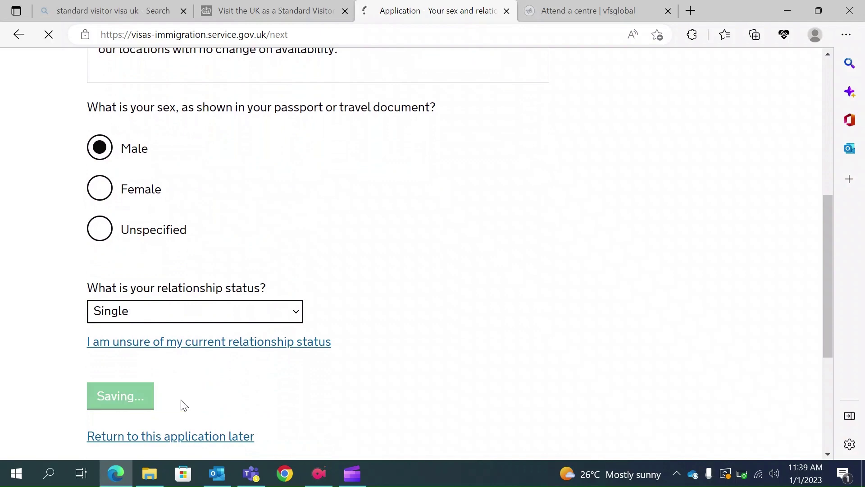
# Fill in the home address line, town/city, province and postal code.
pyautogui.scroll(-3, 336, 335)
pyautogui.scroll(-2, 336, 339)
pyautogui.scroll(4, 334, 338)
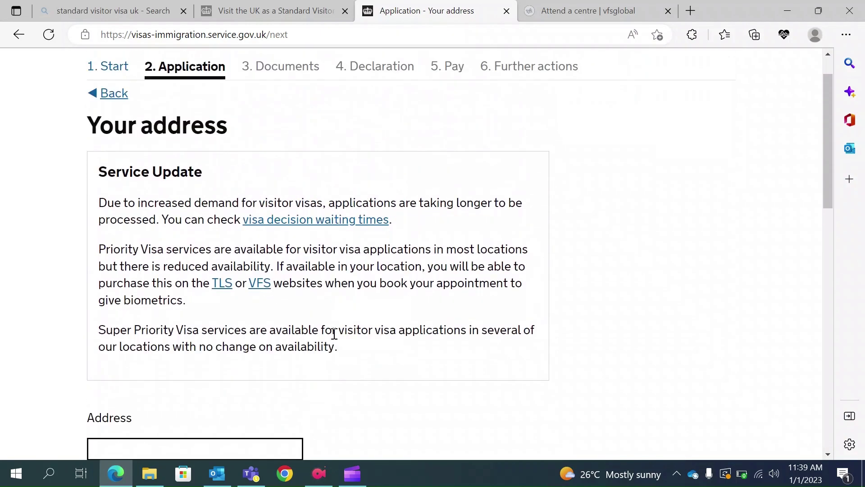
pyautogui.scroll(-4, 334, 334)
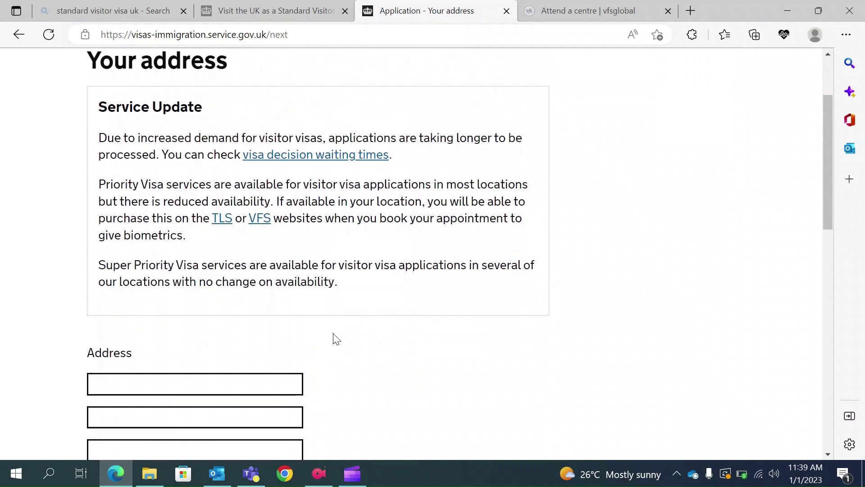
pyautogui.click(121, 288)
pyautogui.write('123 Kolkata')
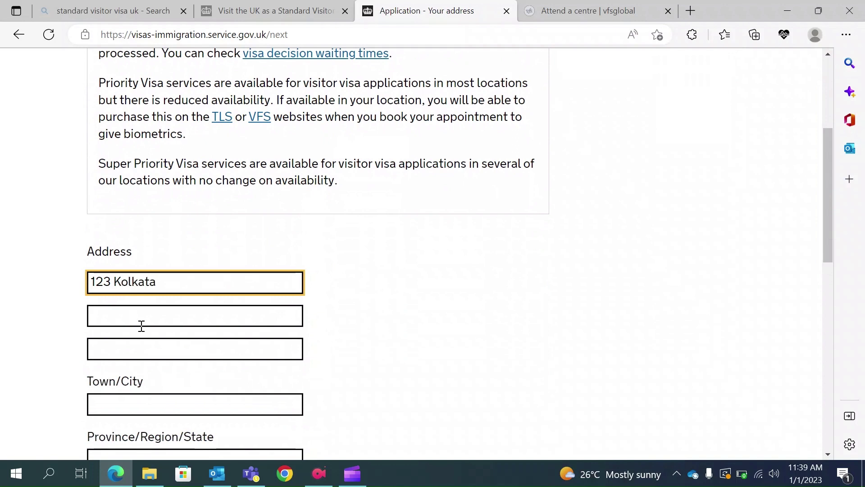
pyautogui.click(120, 402)
pyautogui.write('K')
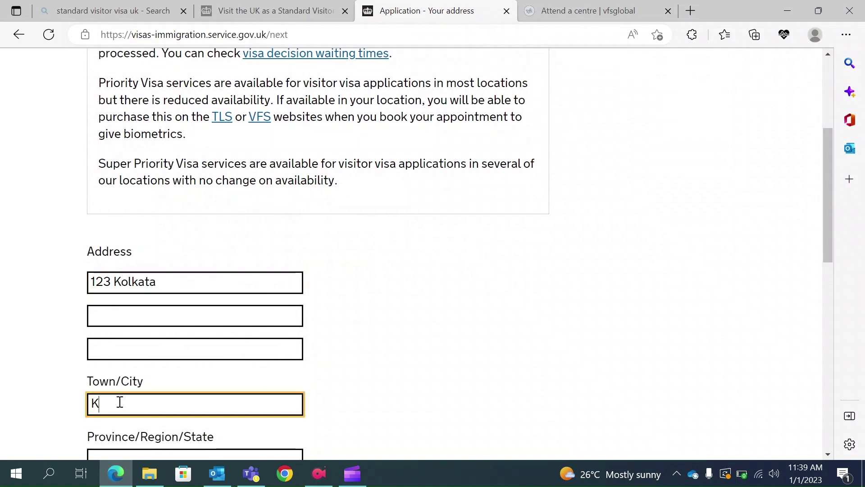
pyautogui.write('olkata')
pyautogui.scroll(-1, 119, 397)
pyautogui.click(105, 394)
pyautogui.write('W')
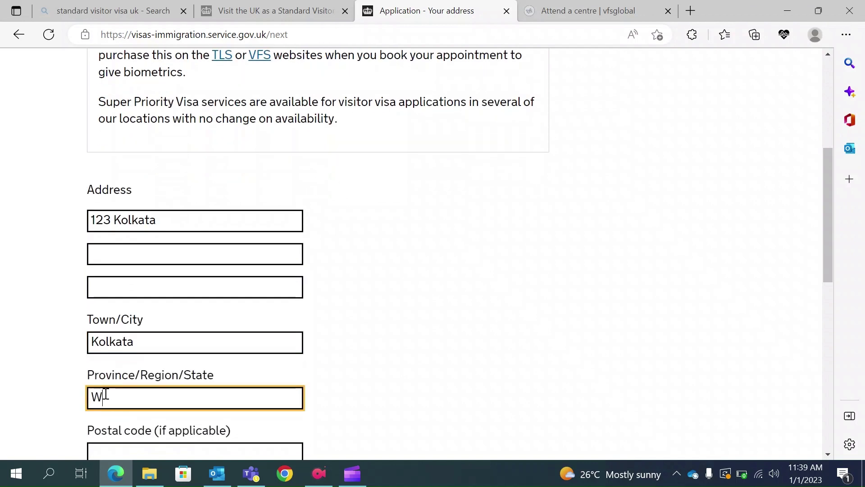
pyautogui.write('est Bengal')
pyautogui.scroll(-1, 106, 392)
pyautogui.click(111, 404)
pyautogui.write('10000')
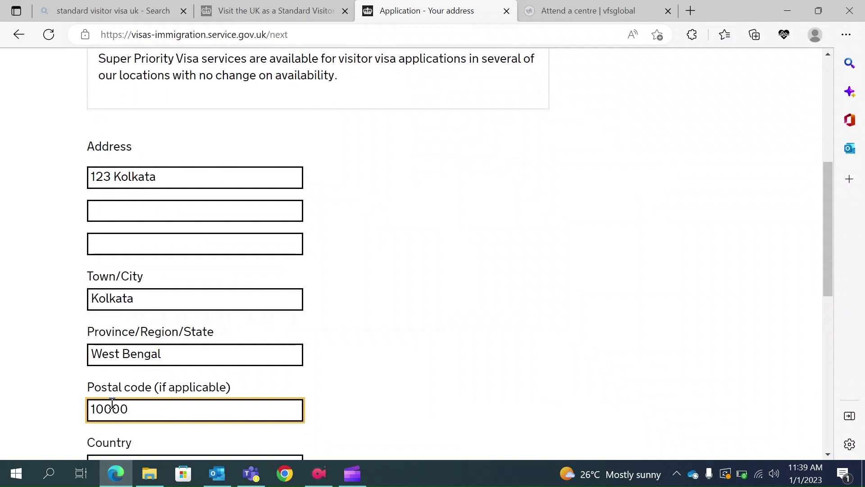
# Set the address country to India, mark it as the correspondence address, and save.
pyautogui.scroll(-2, 112, 404)
pyautogui.click(128, 387)
pyautogui.write('India')
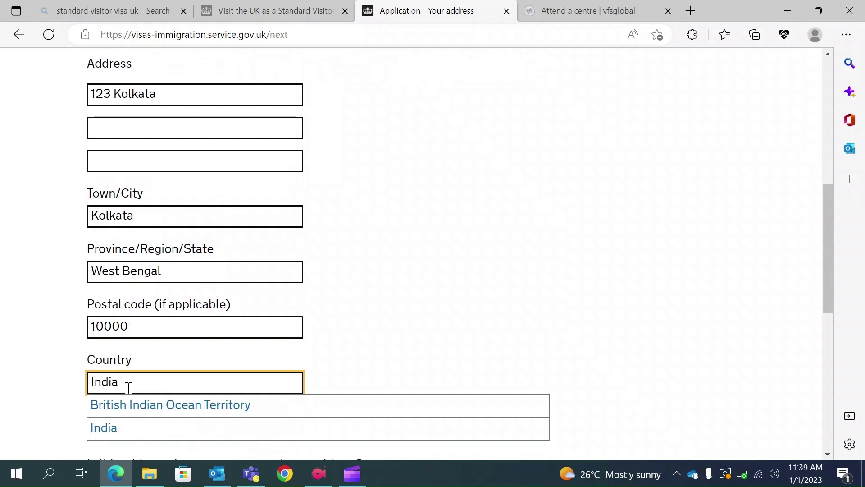
pyautogui.click(117, 427)
pyautogui.scroll(-3, 119, 424)
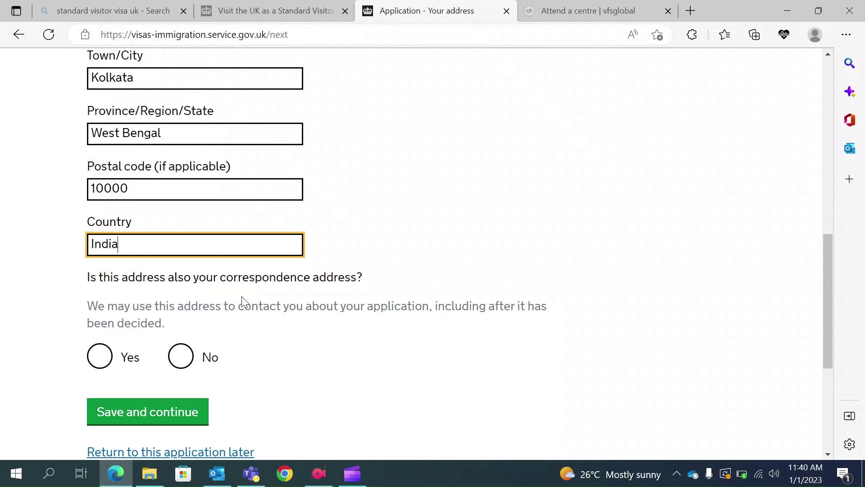
pyautogui.click(99, 357)
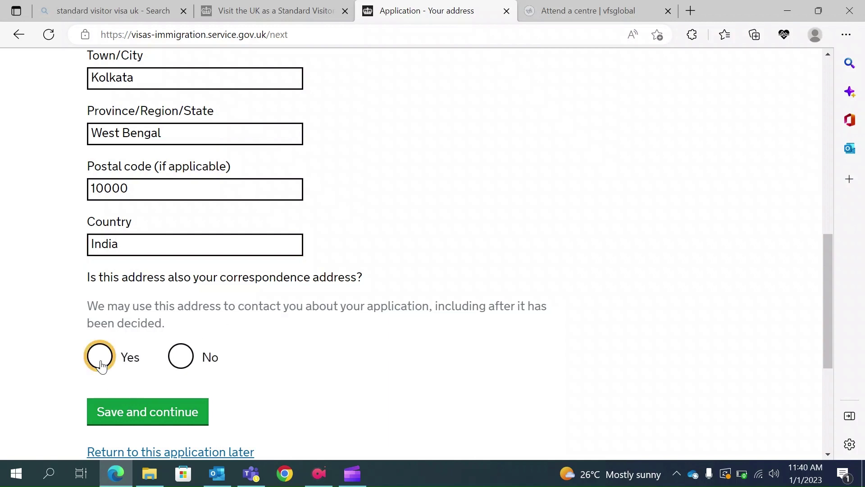
pyautogui.scroll(-1, 257, 338)
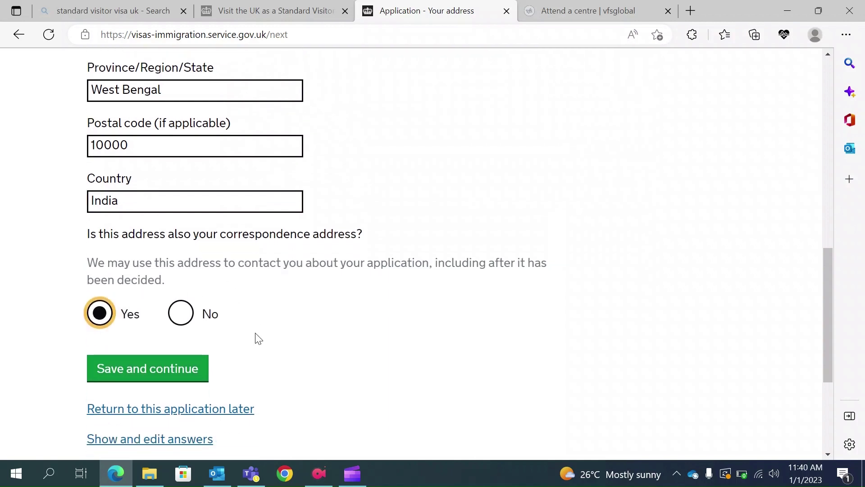
pyautogui.click(166, 367)
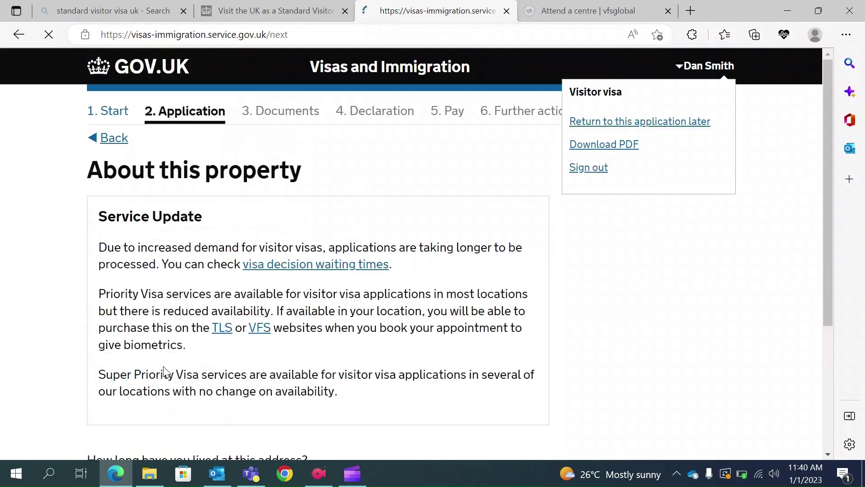
# Enter 28 as time lived at the address, select I own it, and save.
pyautogui.scroll(-4, 167, 371)
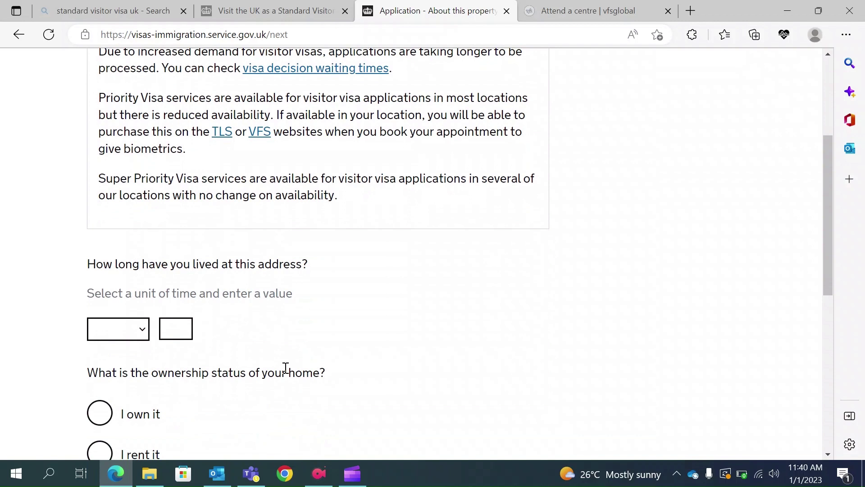
pyautogui.click(170, 327)
pyautogui.write('28')
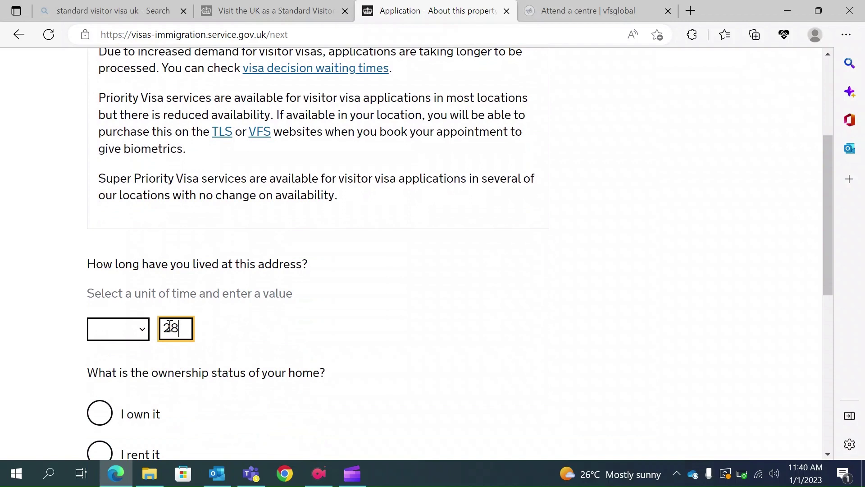
pyautogui.scroll(-1, 180, 328)
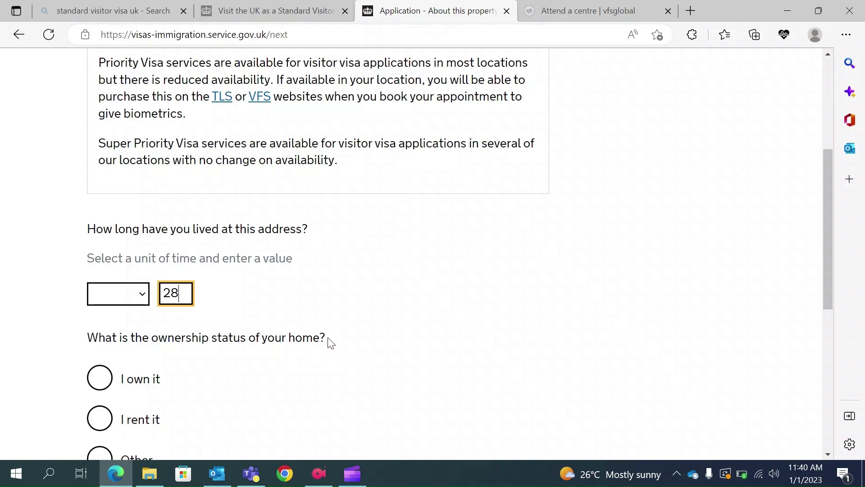
pyautogui.scroll(-1, 330, 343)
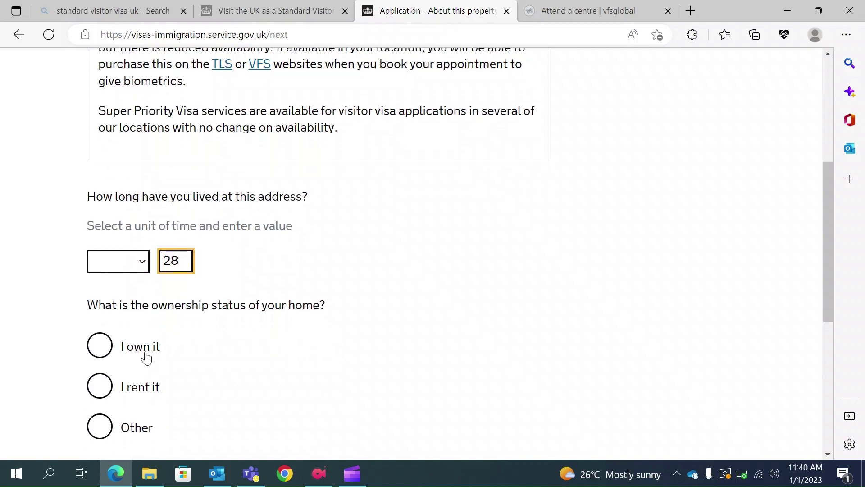
pyautogui.click(106, 358)
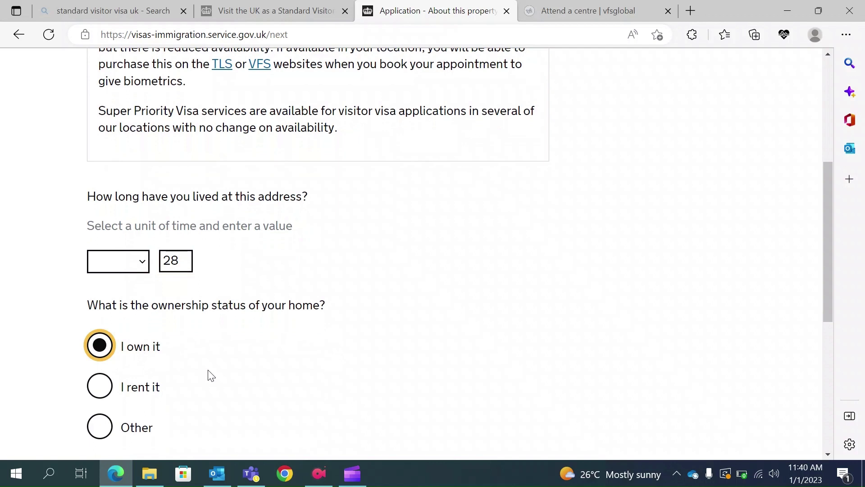
pyautogui.click(109, 426)
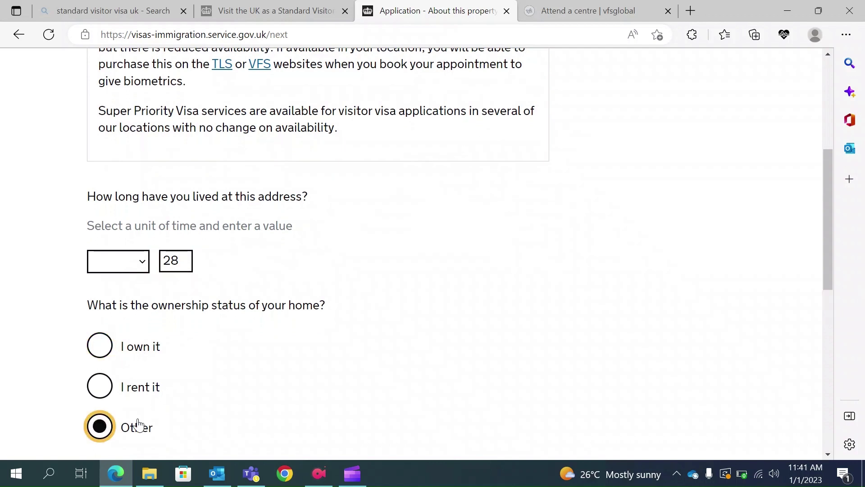
pyautogui.scroll(-3, 234, 408)
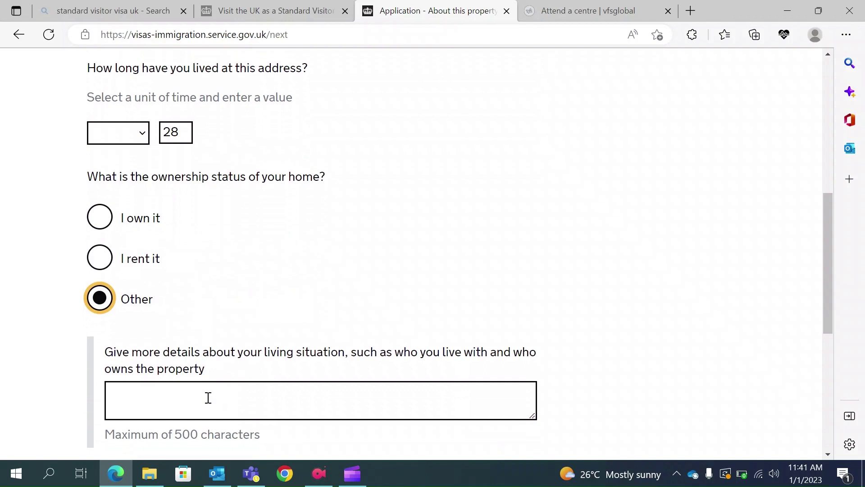
pyautogui.scroll(-1, 208, 398)
pyautogui.click(103, 168)
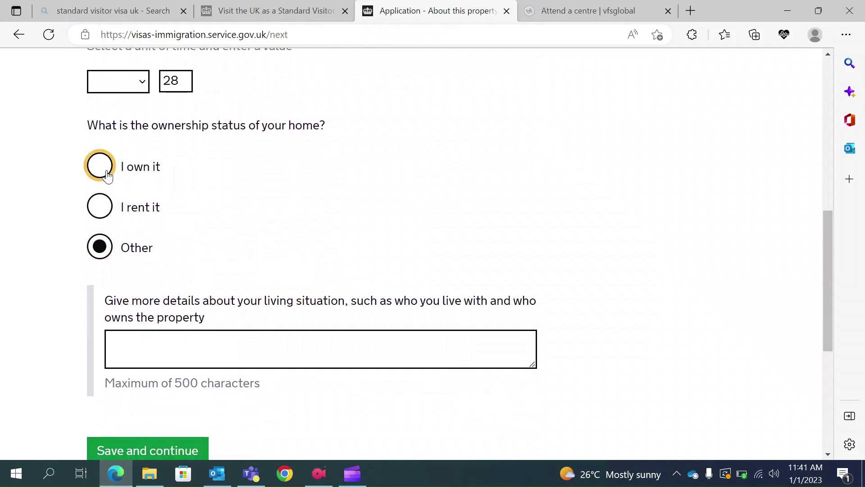
pyautogui.click(153, 313)
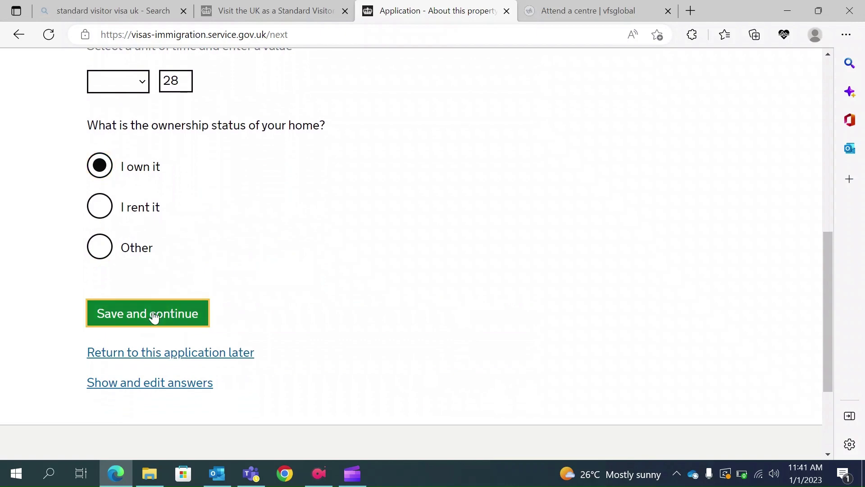
# Fix the error by setting the time unit to Years and resubmit.
pyautogui.scroll(-6, 155, 316)
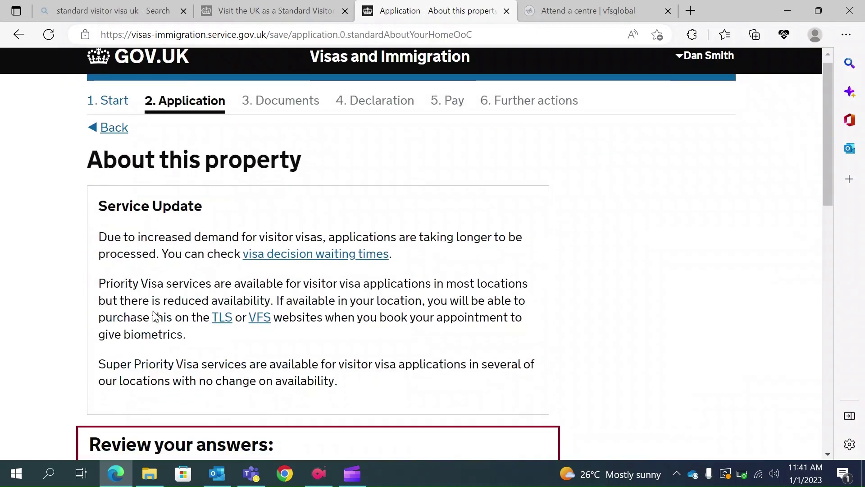
pyautogui.click(117, 342)
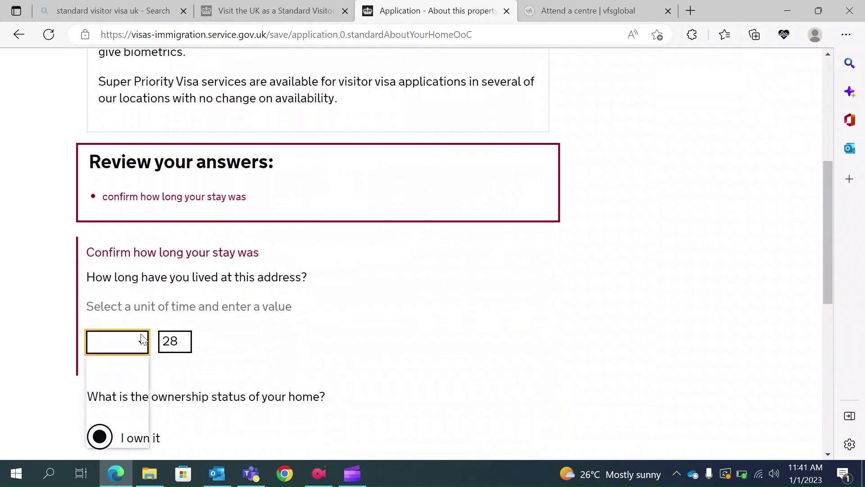
pyautogui.click(113, 438)
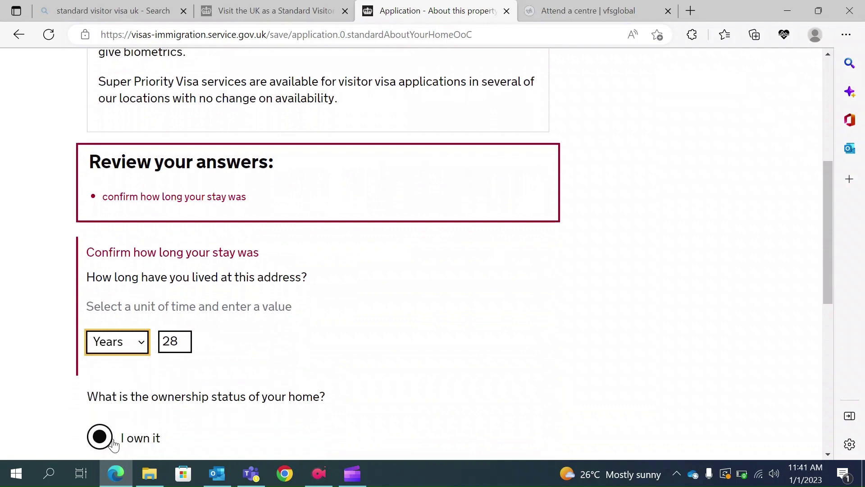
pyautogui.scroll(-3, 270, 387)
pyautogui.scroll(-1, 226, 397)
pyautogui.click(174, 409)
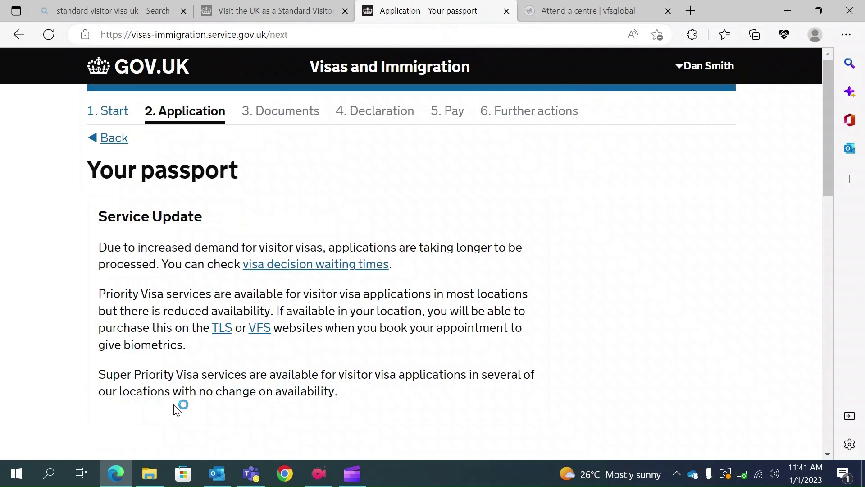
# Enter the passport number and set the issuing authority to Kolkata.
pyautogui.scroll(-4, 173, 409)
pyautogui.click(150, 387)
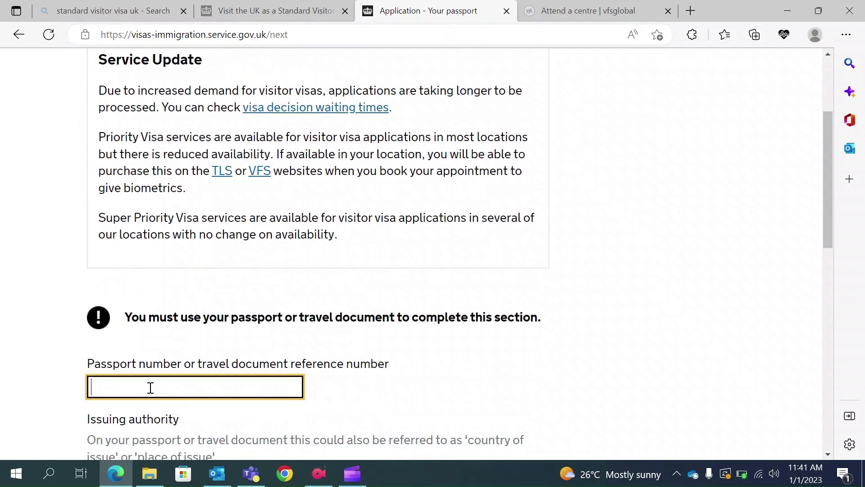
pyautogui.write('WA1111')
pyautogui.scroll(-2, 170, 398)
pyautogui.click(148, 398)
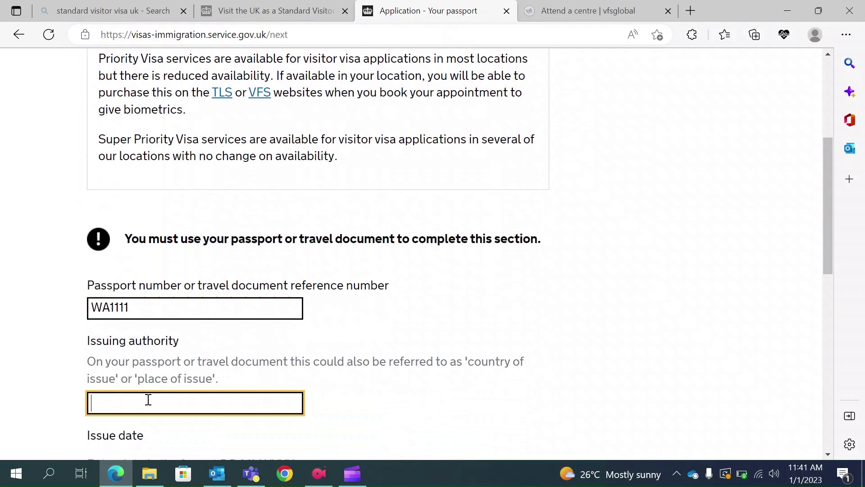
pyautogui.write('Kolkata')
# Set the passport issue date to 01 01 2021.
pyautogui.scroll(-3, 148, 401)
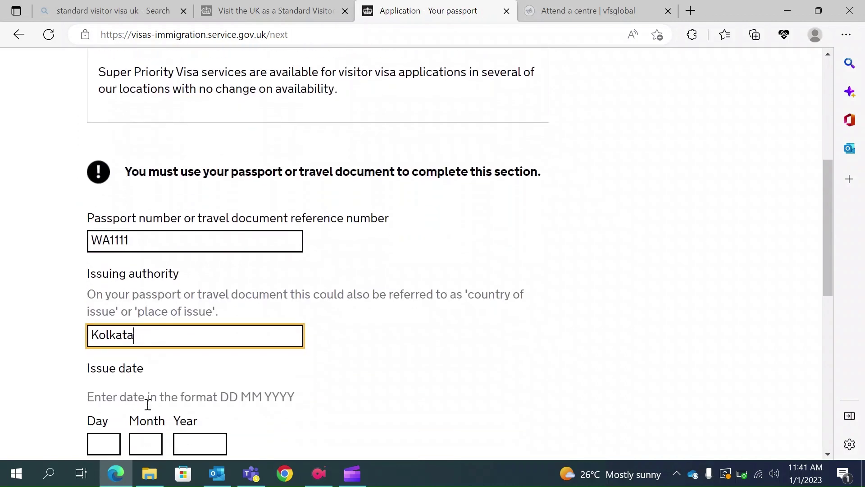
pyautogui.click(117, 398)
pyautogui.write('01')
pyautogui.click(142, 396)
pyautogui.write('01')
pyautogui.click(183, 397)
pyautogui.write('202')
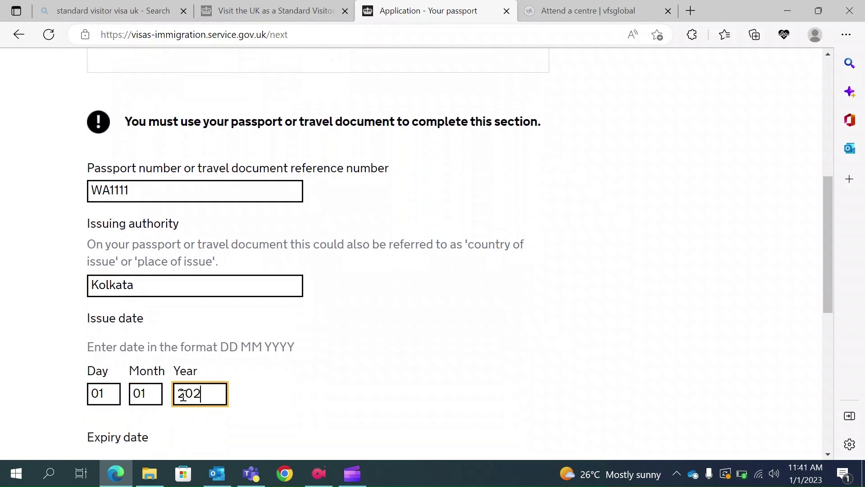
pyautogui.write('1')
# Set the passport expiry date to 01 01 2031.
pyautogui.scroll(-2, 216, 391)
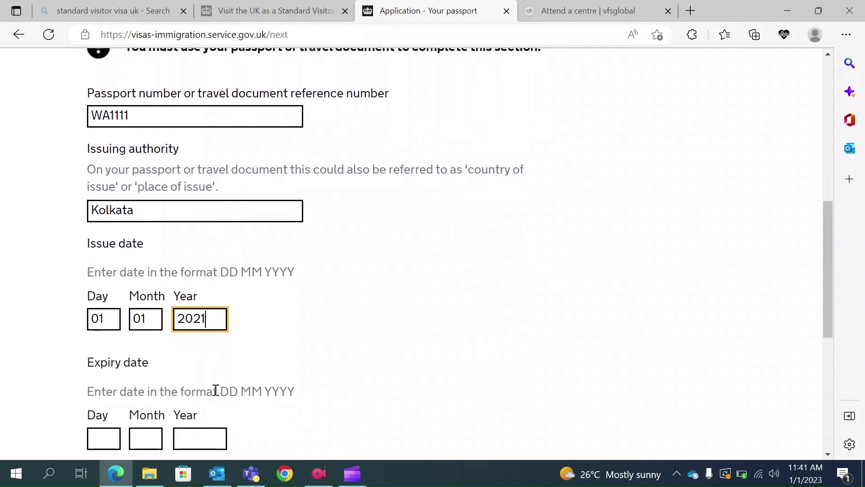
pyautogui.scroll(-2, 215, 331)
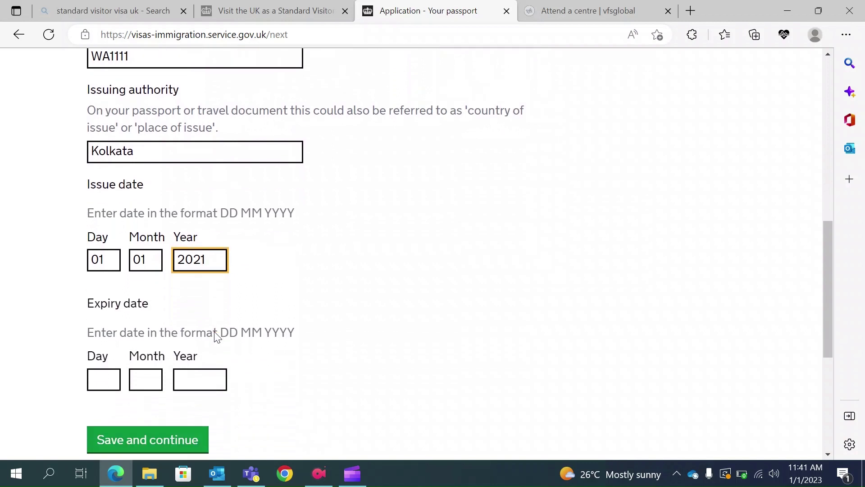
pyautogui.click(107, 387)
pyautogui.write('01')
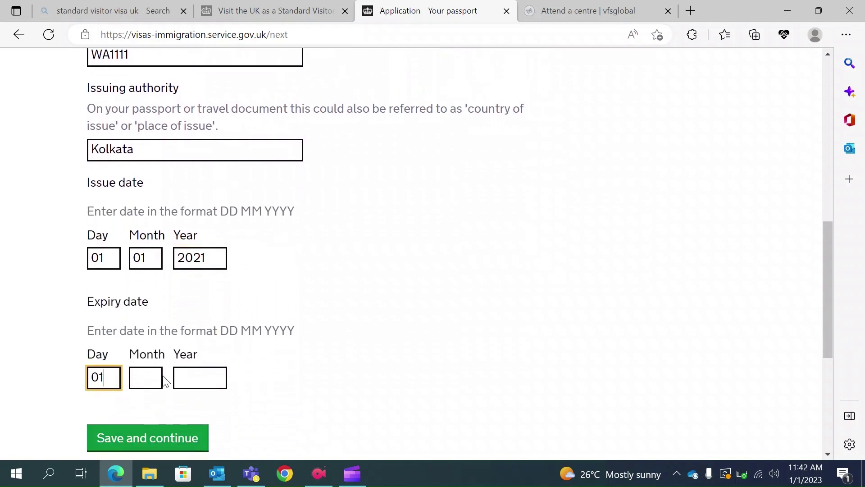
pyautogui.click(149, 376)
pyautogui.write('01')
pyautogui.click(198, 374)
pyautogui.write('2031')
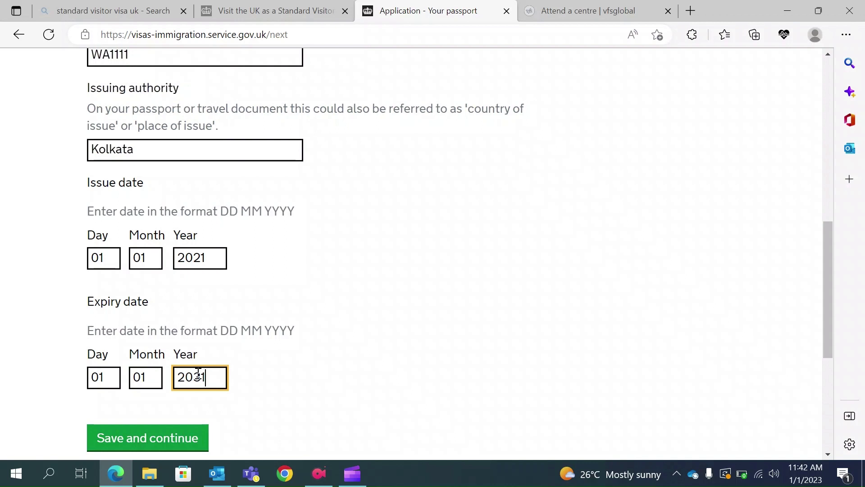
# Save the passport details and answer Yes to having a valid national identity card.
pyautogui.click(141, 442)
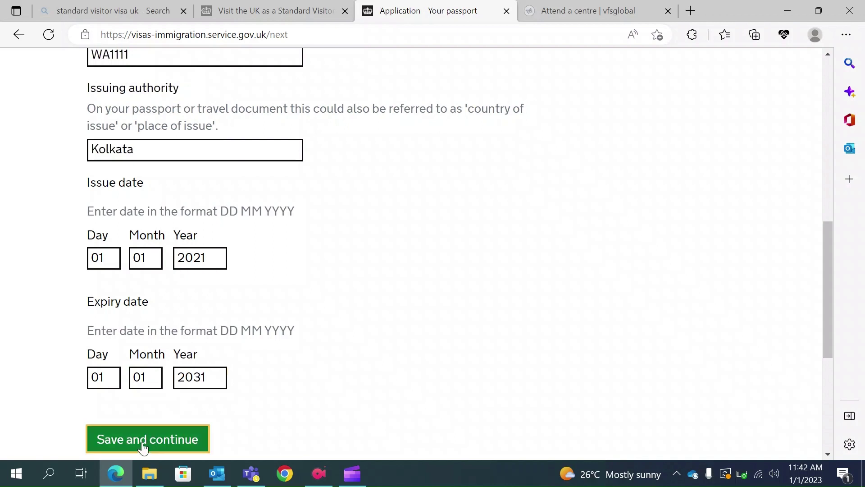
pyautogui.scroll(-2, 283, 370)
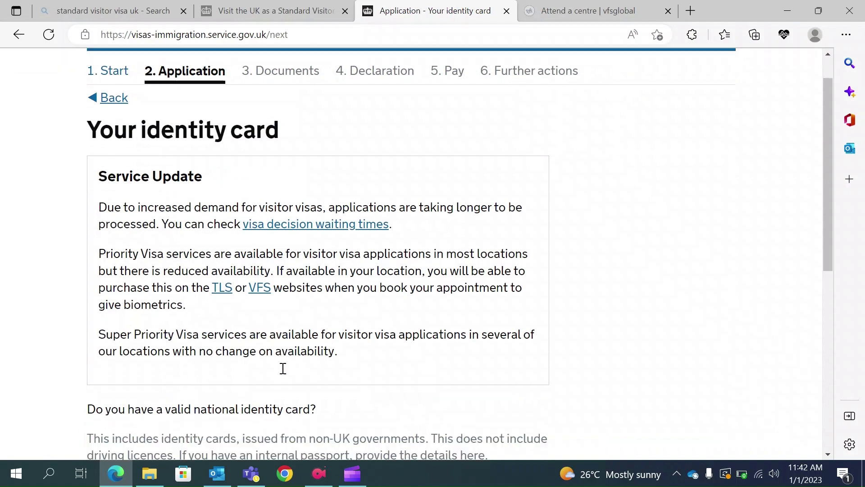
pyautogui.scroll(-2, 283, 373)
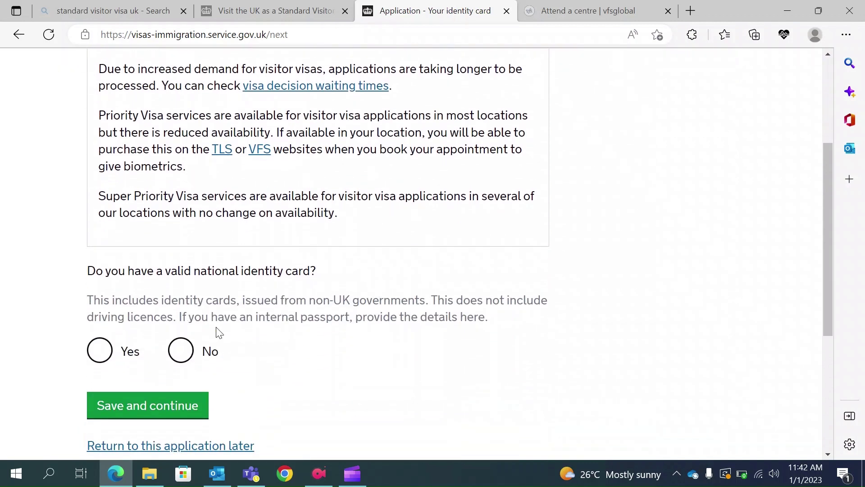
pyautogui.click(98, 358)
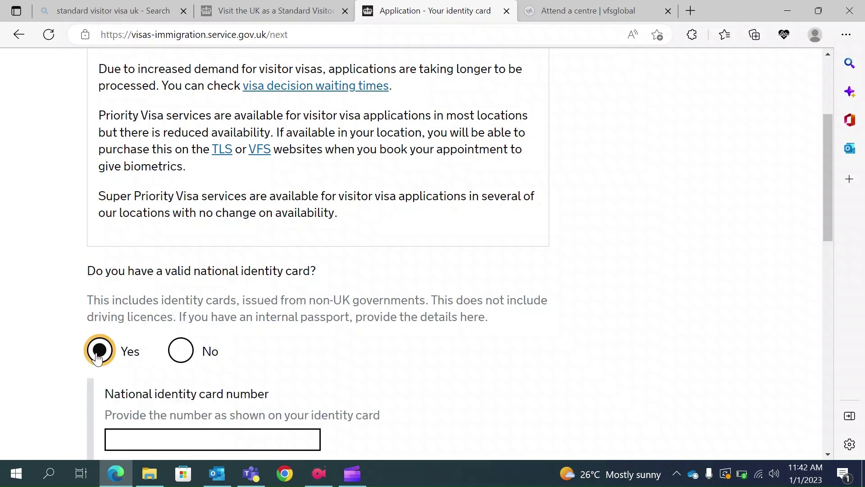
pyautogui.scroll(-2, 193, 390)
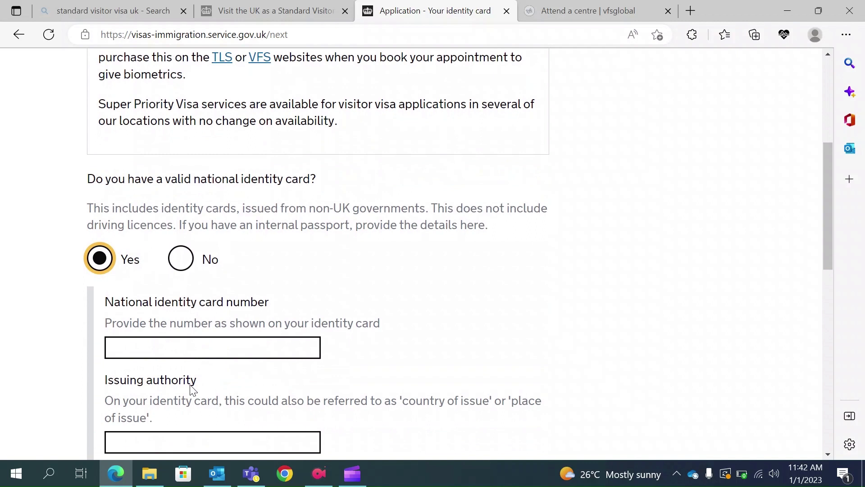
pyautogui.scroll(-4, 193, 389)
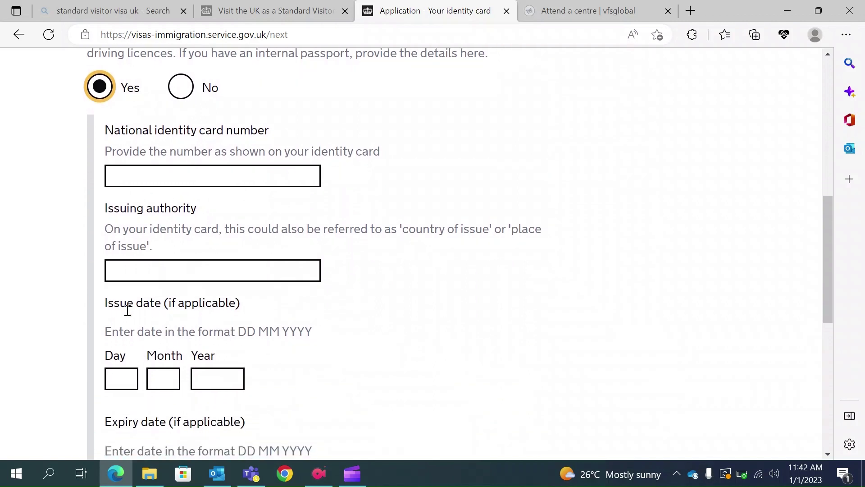
pyautogui.scroll(-1, 225, 385)
pyautogui.scroll(-1, 225, 384)
pyautogui.scroll(2, 228, 371)
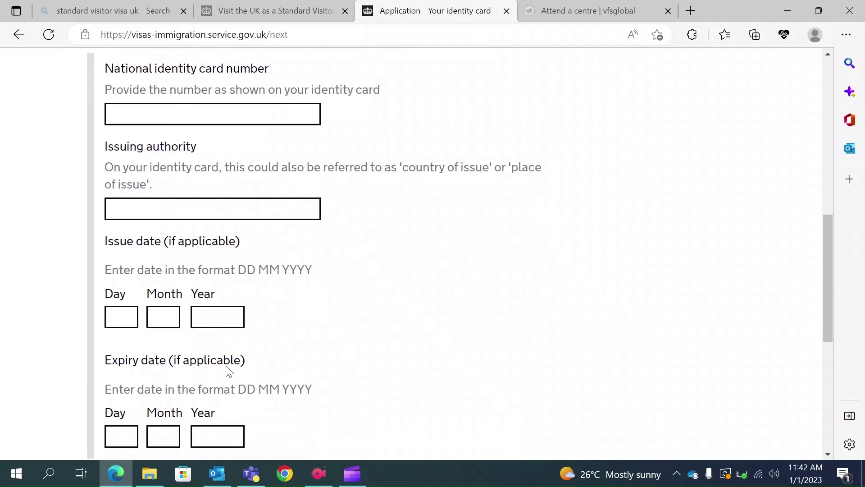
pyautogui.scroll(1, 167, 295)
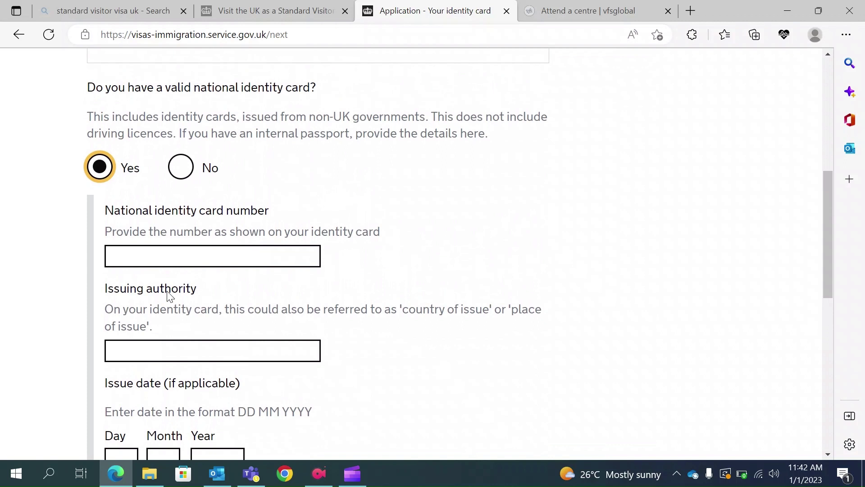
# Enter the identity card number and set its issuing authority to Kolkata.
pyautogui.click(138, 251)
pyautogui.write('WA111')
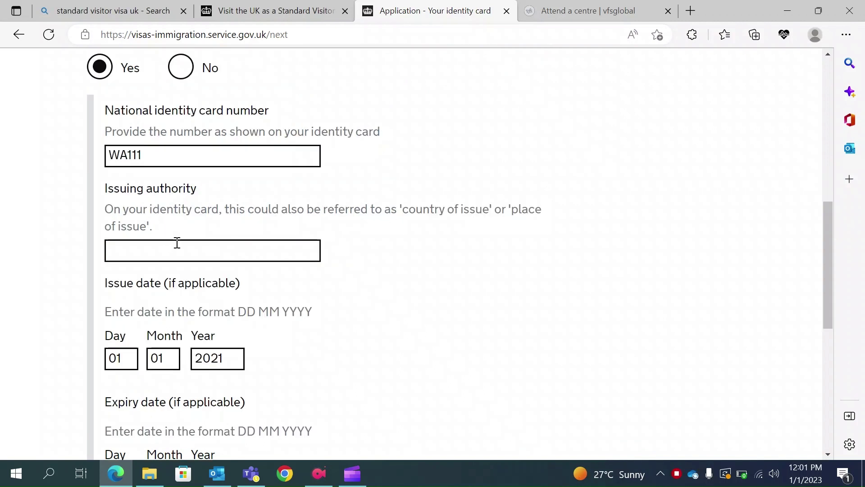
pyautogui.click(165, 251)
pyautogui.write('Kolkata')
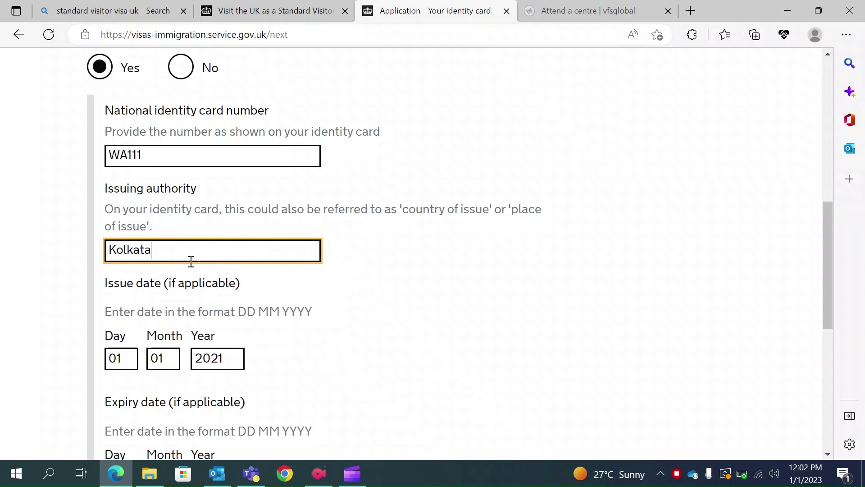
# Set the identity card expiry date to 01 01 2031 and save the card details.
pyautogui.scroll(-1, 208, 266)
pyautogui.scroll(-1, 208, 263)
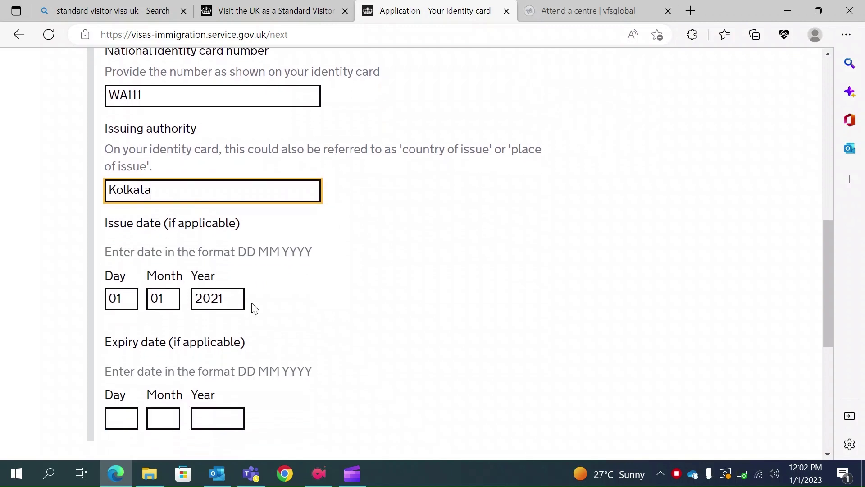
pyautogui.scroll(-1, 251, 305)
pyautogui.click(126, 372)
pyautogui.write('01')
pyautogui.click(169, 369)
pyautogui.write('01')
pyautogui.click(218, 371)
pyautogui.write('20')
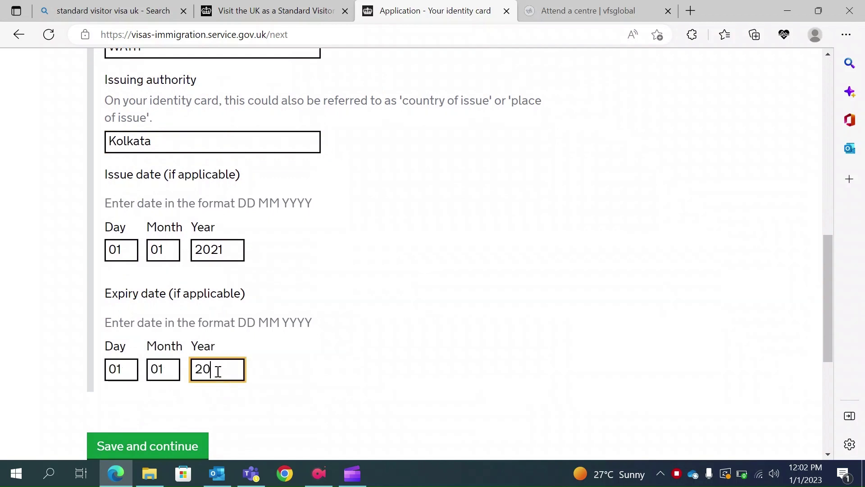
pyautogui.write('31')
pyautogui.scroll(1, 242, 238)
pyautogui.scroll(2, 242, 238)
pyautogui.scroll(-2, 235, 248)
pyautogui.click(141, 447)
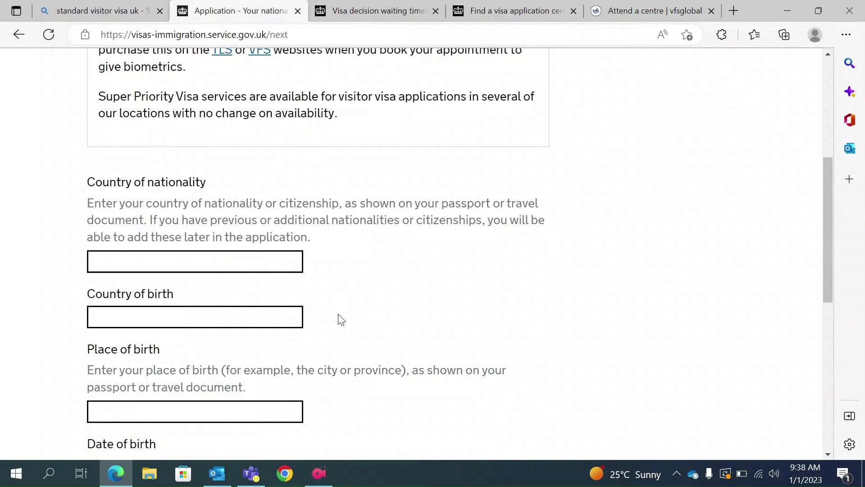
pyautogui.scroll(-3, 341, 319)
# Choose India as both the country of nationality and the country of birth.
pyautogui.scroll(4, 341, 318)
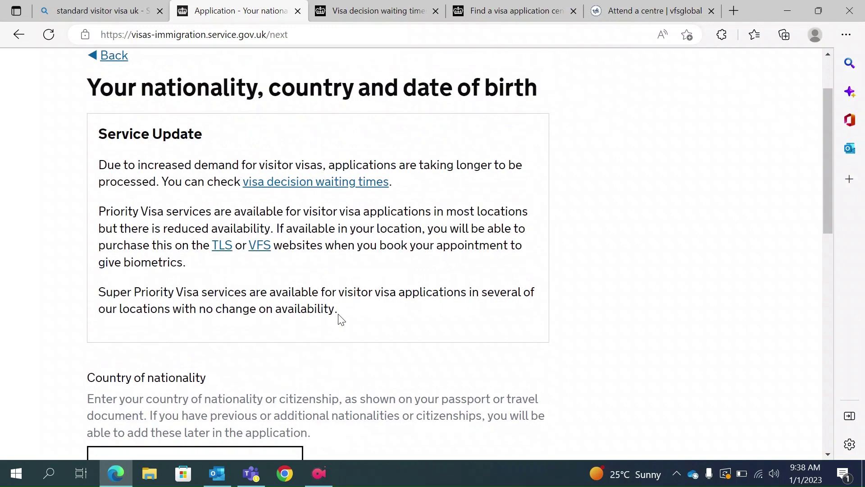
pyautogui.scroll(-2, 342, 319)
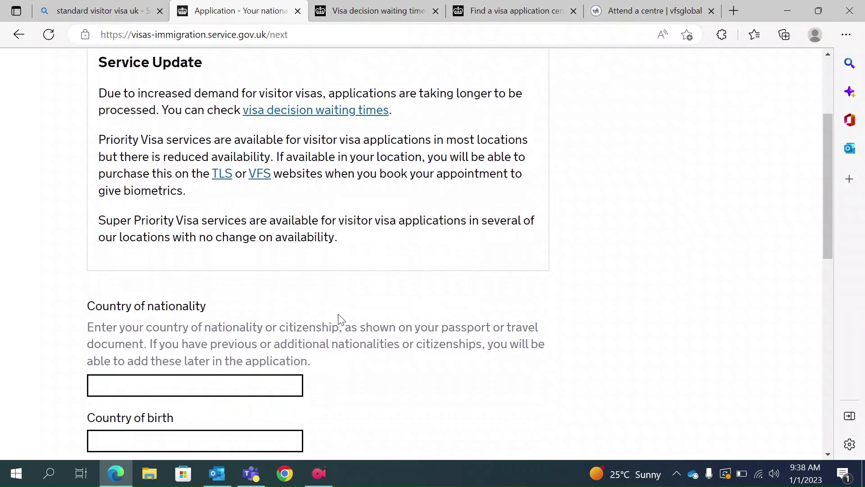
pyautogui.click(204, 379)
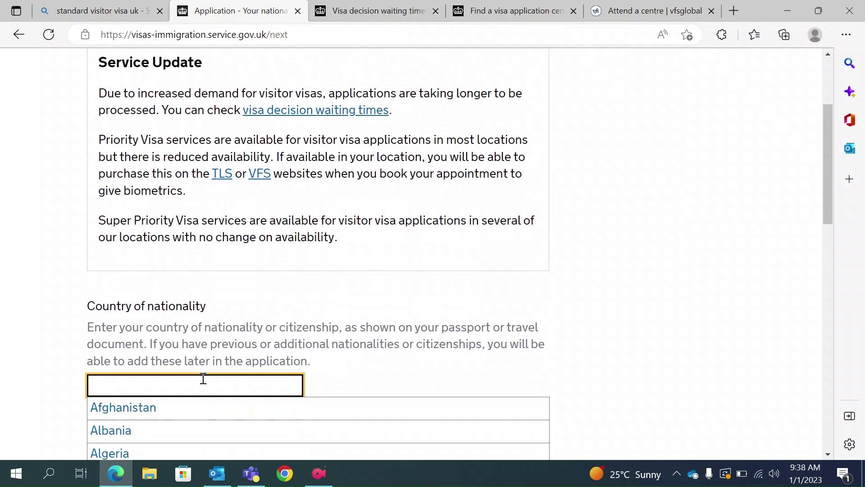
pyautogui.write('Indi')
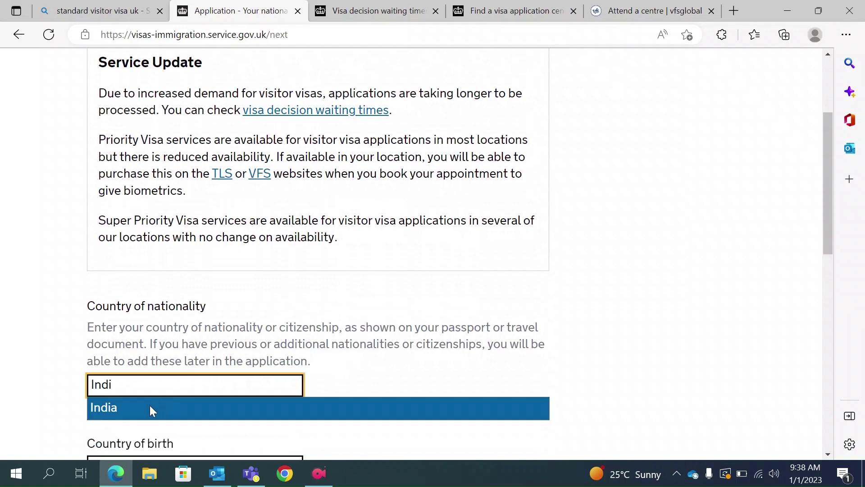
pyautogui.click(150, 407)
pyautogui.scroll(-3, 151, 408)
pyautogui.click(137, 343)
pyautogui.write('India')
pyautogui.press('Down')
pyautogui.press('Down')
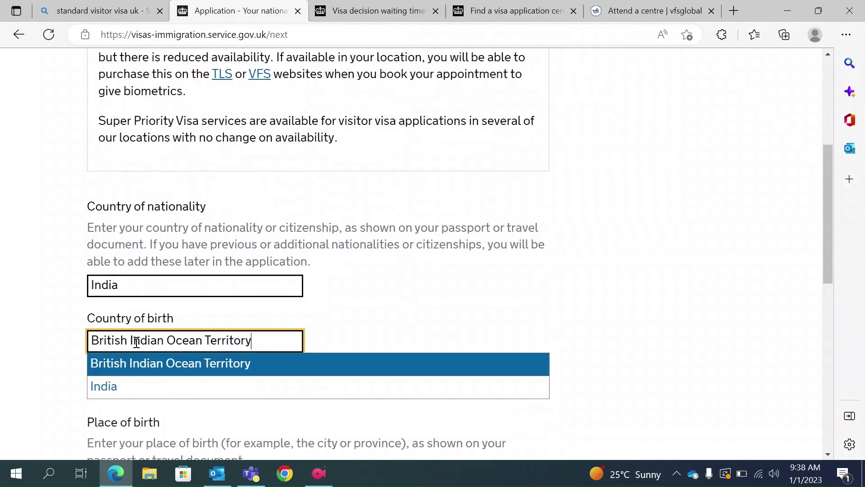
pyautogui.press('Return')
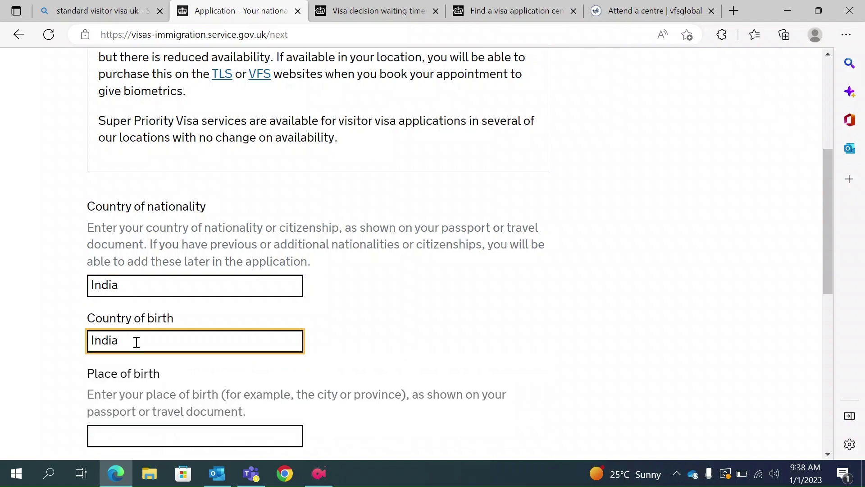
# Enter Kolkata as the place of birth.
pyautogui.scroll(-1, 137, 343)
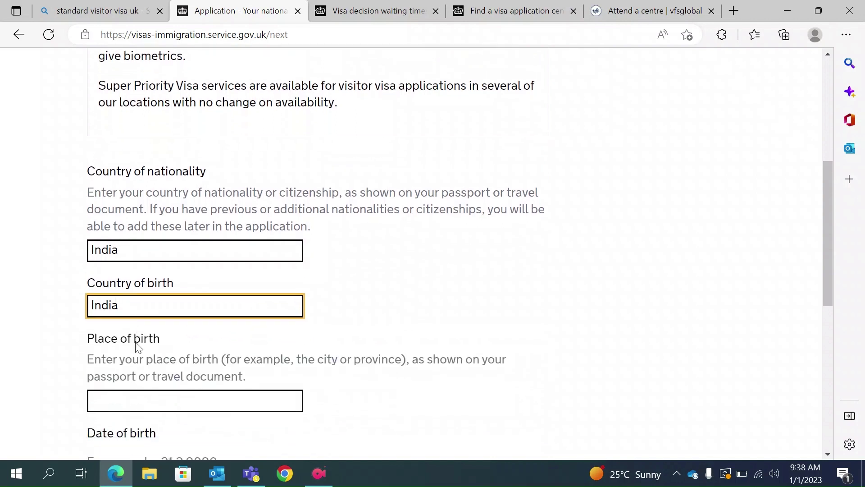
pyautogui.scroll(-1, 137, 345)
pyautogui.click(118, 349)
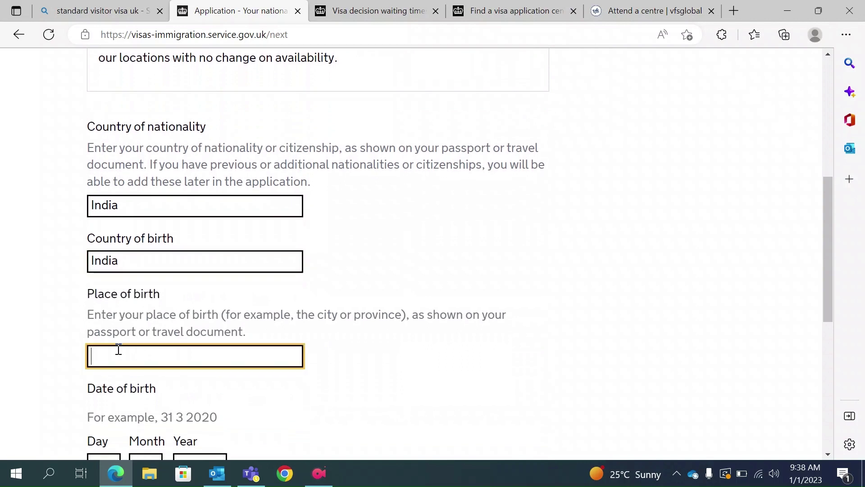
pyautogui.write('Kolkata')
# Set the date of birth to 01 01 1994.
pyautogui.scroll(-2, 118, 349)
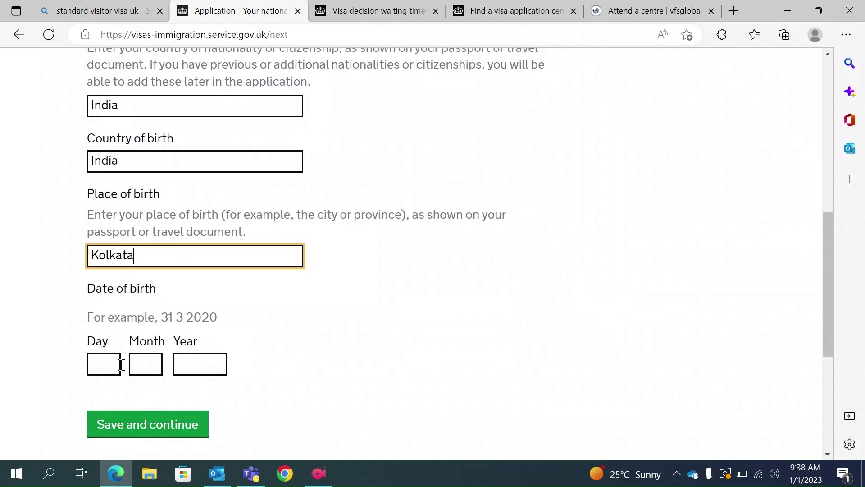
pyautogui.scroll(-1, 120, 364)
pyautogui.click(107, 339)
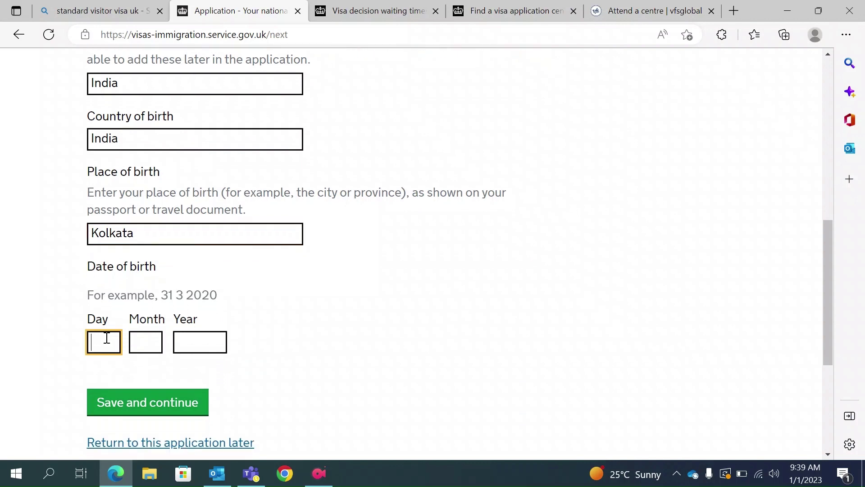
pyautogui.write('01')
pyautogui.click(134, 344)
pyautogui.write('01')
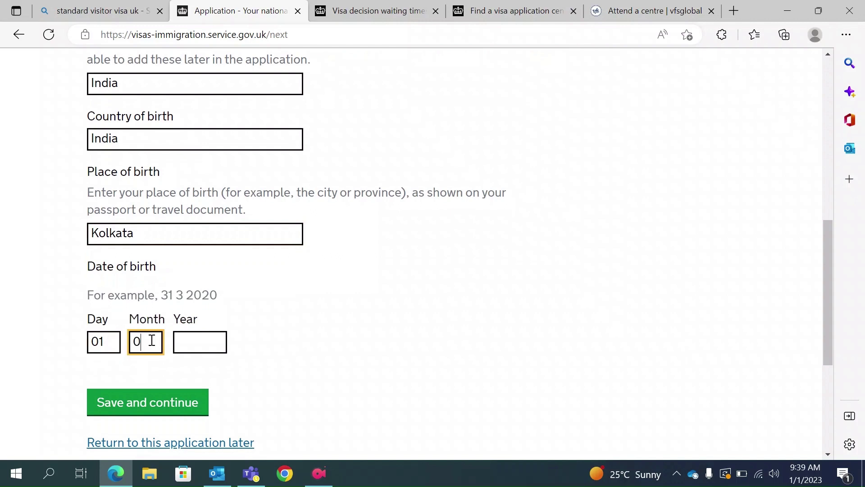
pyautogui.click(215, 344)
pyautogui.write('1994')
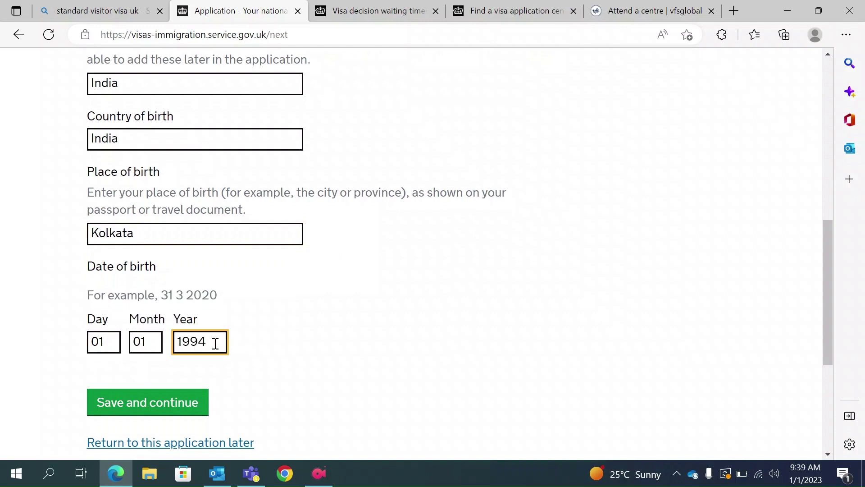
pyautogui.scroll(-1, 217, 350)
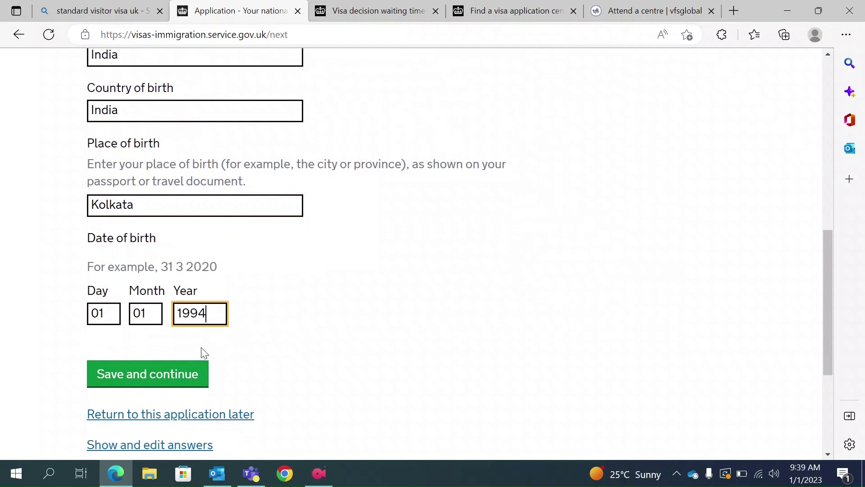
# Save the nationality and birth details.
pyautogui.click(163, 375)
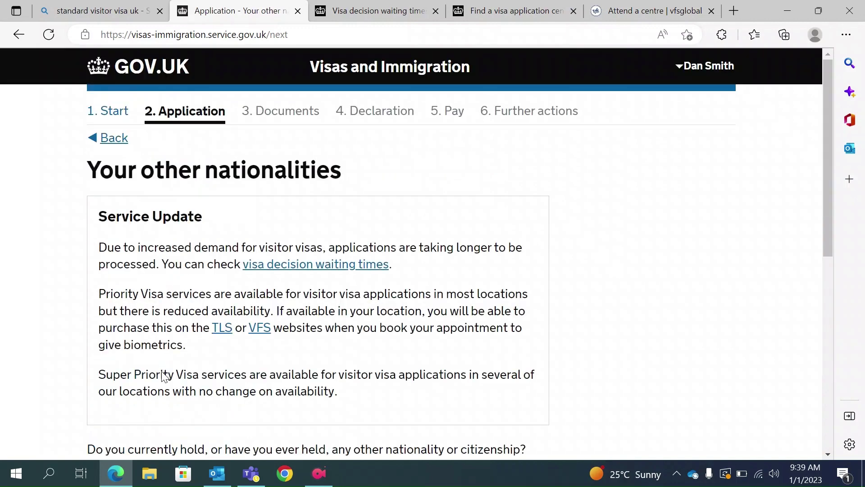
pyautogui.scroll(-3, 163, 376)
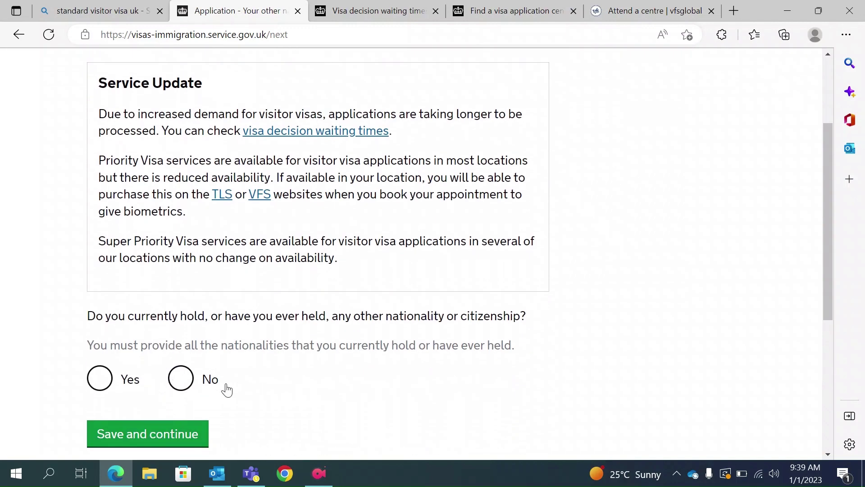
pyautogui.scroll(1, 358, 367)
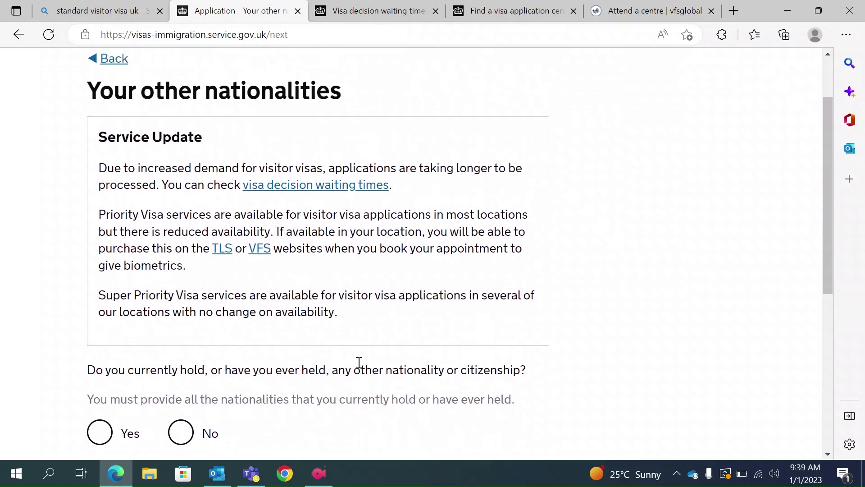
pyautogui.scroll(-1, 359, 363)
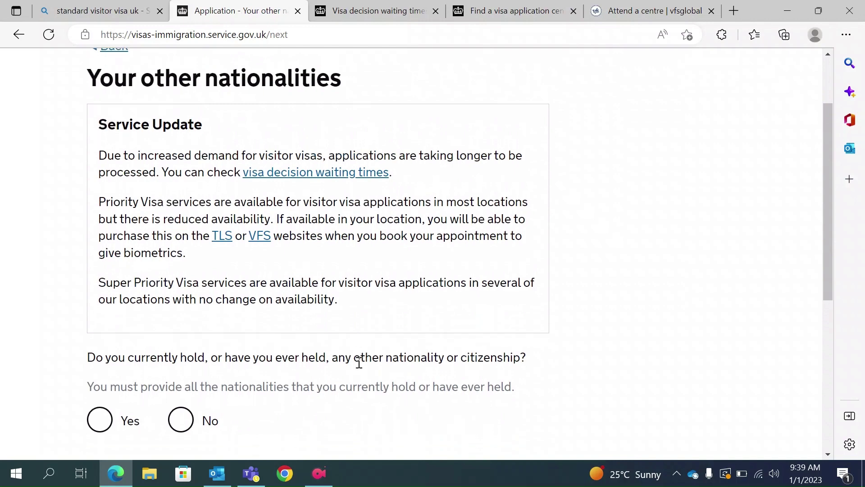
# Answer No to holding any other nationality or citizenship and submit.
pyautogui.click(180, 401)
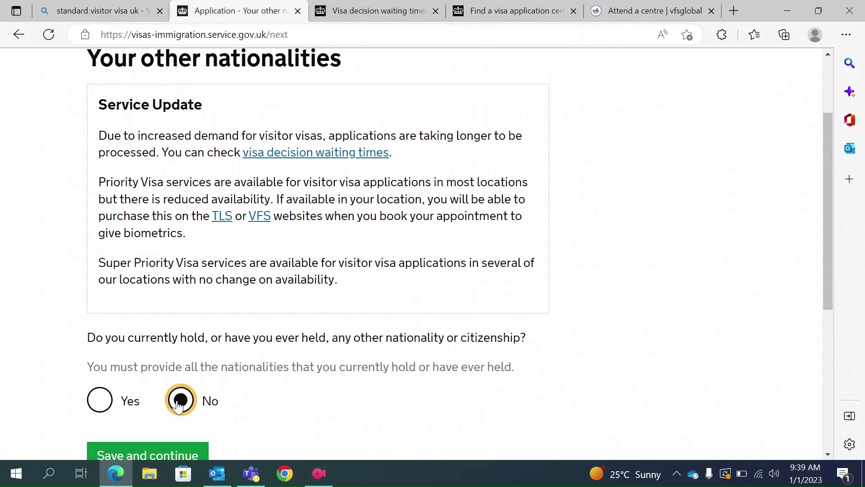
pyautogui.scroll(-2, 176, 405)
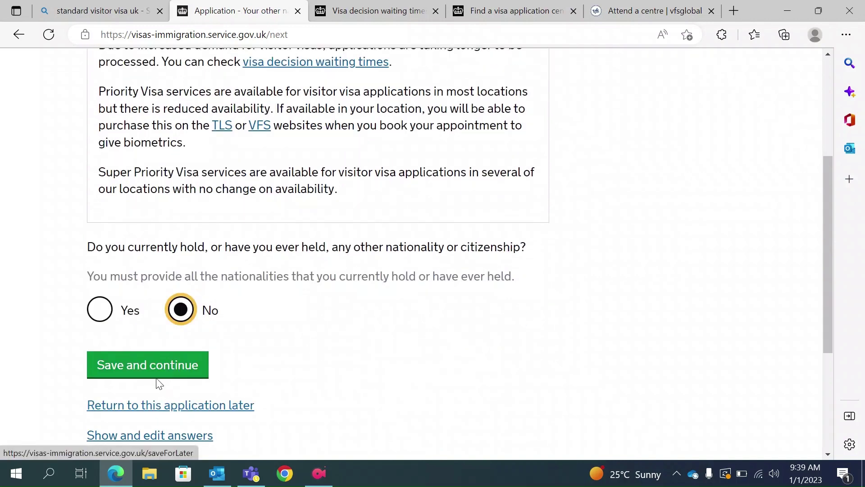
pyautogui.click(147, 366)
# Tick Employed as the applicant's employment status.
pyautogui.scroll(-5, 260, 358)
pyautogui.scroll(-1, 260, 361)
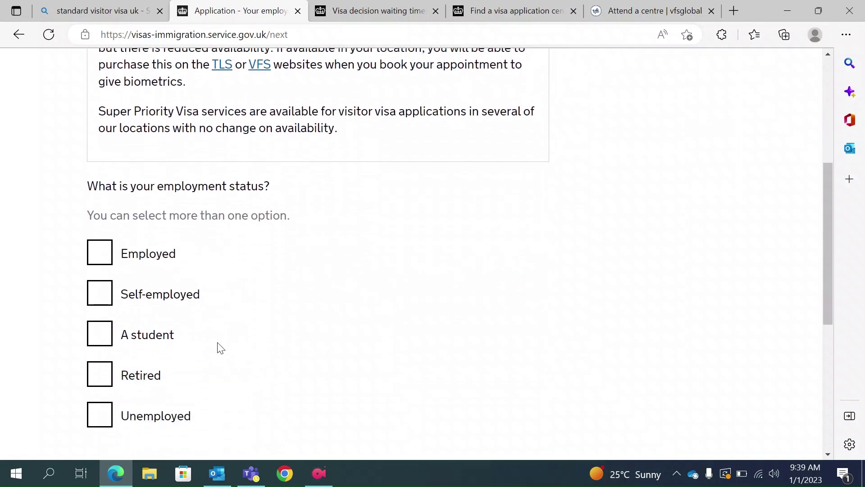
pyautogui.click(98, 260)
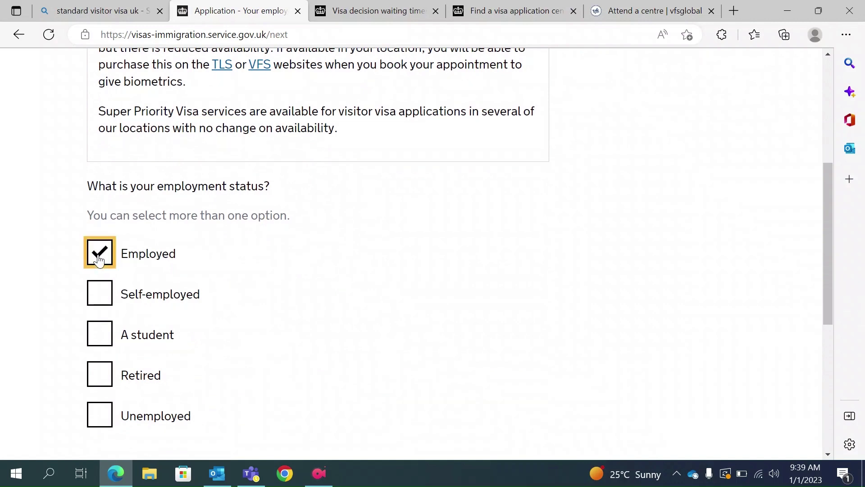
pyautogui.scroll(-1, 215, 314)
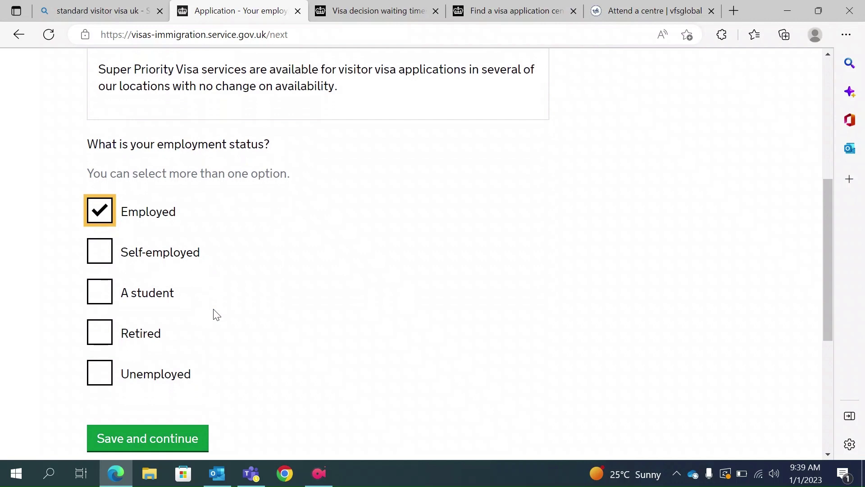
pyautogui.scroll(-1, 214, 314)
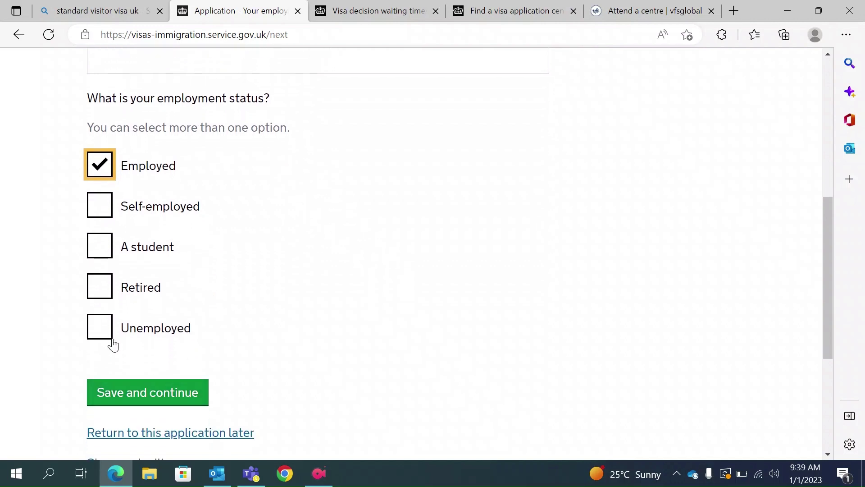
# Submit the employment status and enter 'Dan Holdco' as the employer's name.
pyautogui.click(173, 392)
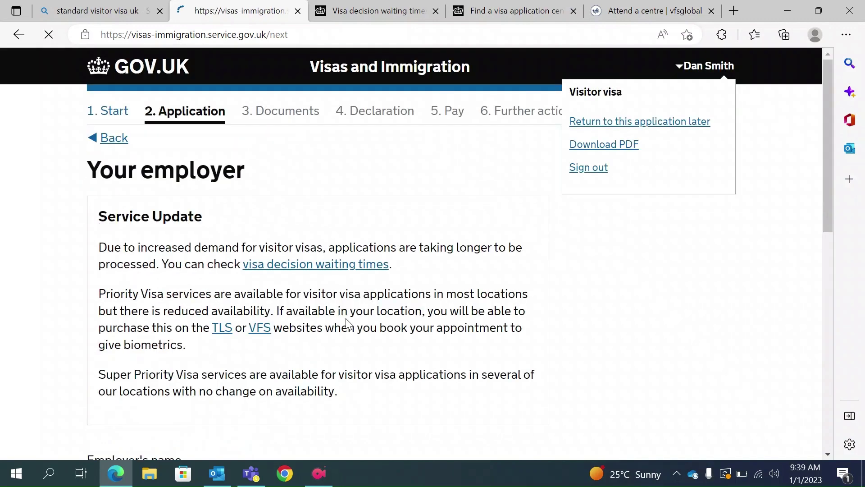
pyautogui.scroll(-5, 348, 323)
pyautogui.scroll(-3, 349, 324)
pyautogui.scroll(3, 349, 324)
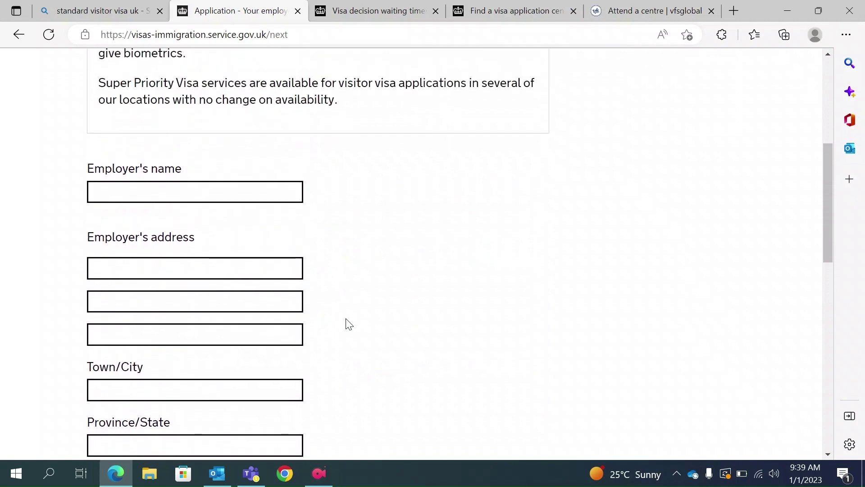
pyautogui.click(147, 194)
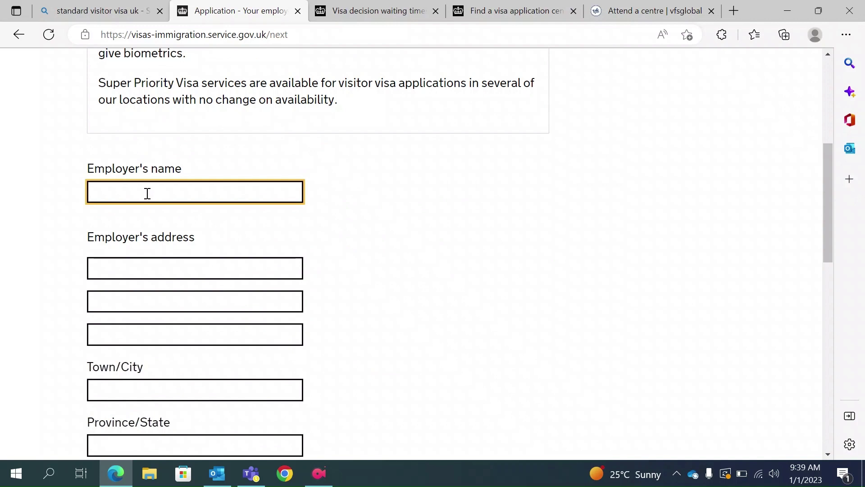
pyautogui.write('Dan Holdco')
# Enter the employer's first address line, fixing its capitalisation.
pyautogui.scroll(-1, 148, 193)
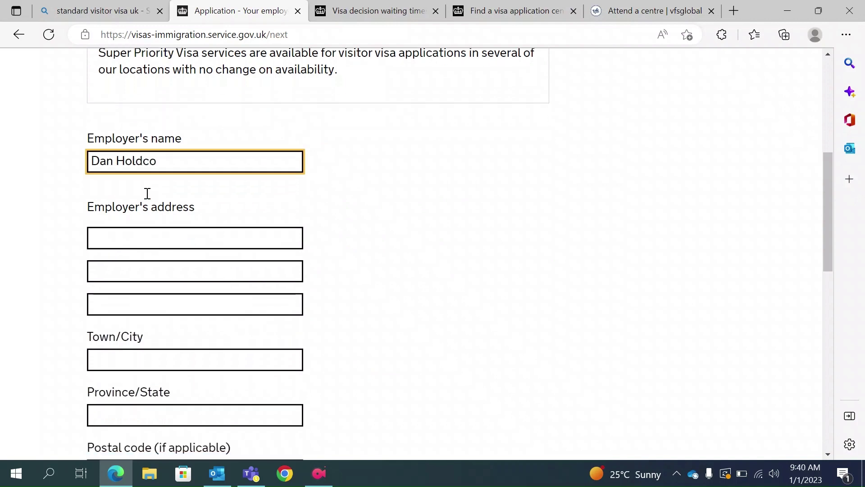
pyautogui.click(138, 218)
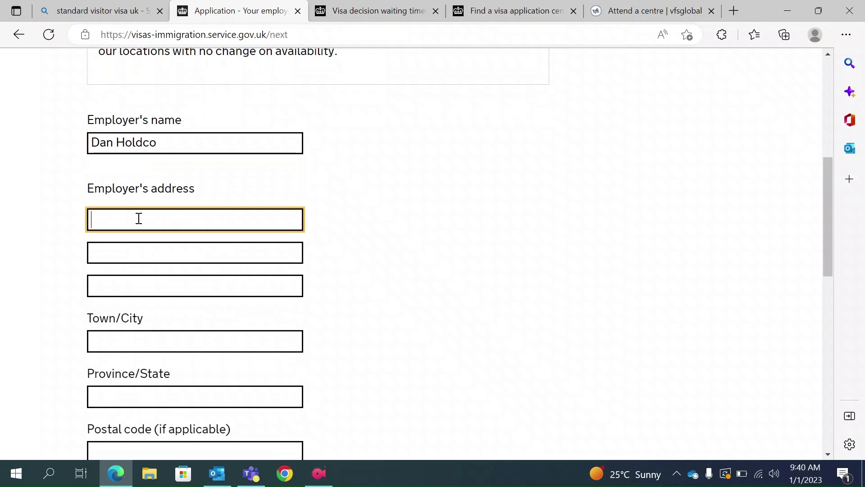
pyautogui.write('223 kOLKATA')
pyautogui.press('BackSpace')
pyautogui.press('BackSpace')
pyautogui.press('BackSpace')
pyautogui.press('BackSpace')
pyautogui.press('BackSpace')
pyautogui.press('BackSpace')
pyautogui.press('BackSpace')
pyautogui.write('Kolkata')
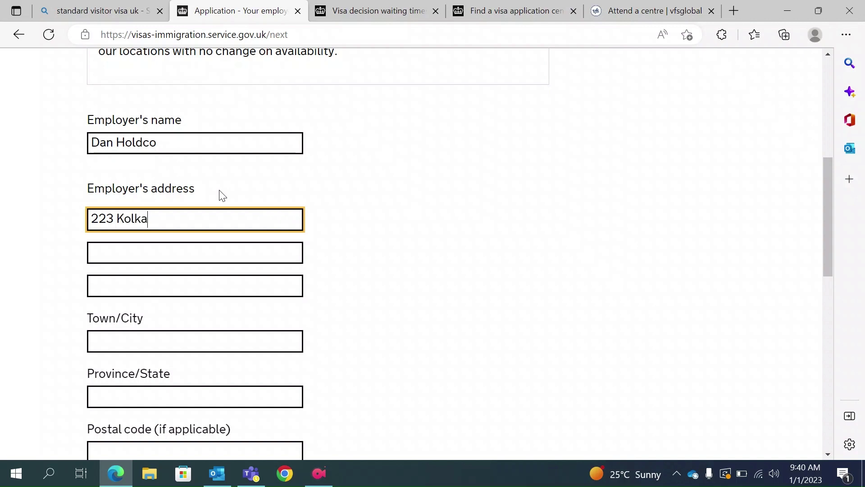
# Set the employer's province/state to West Bengal.
pyautogui.click(121, 341)
pyautogui.write('Kolkata')
pyautogui.scroll(-1, 119, 351)
pyautogui.click(110, 363)
pyautogui.write('We')
pyautogui.write('sy')
pyautogui.press('BackSpace')
pyautogui.write('t Bengal')
pyautogui.scroll(-1, 108, 361)
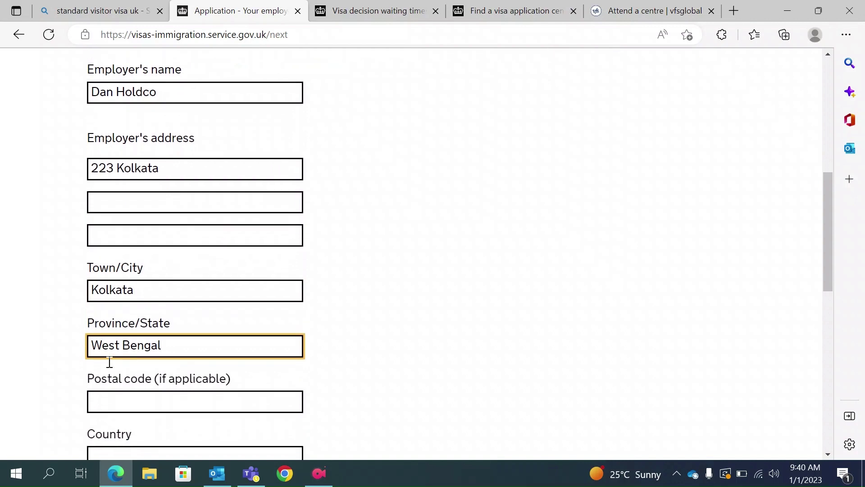
pyautogui.scroll(2, 112, 356)
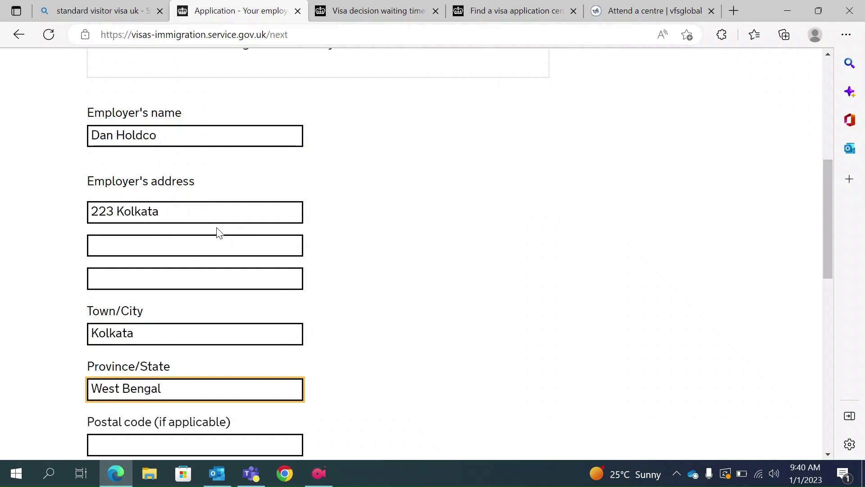
pyautogui.scroll(-1, 218, 231)
pyautogui.scroll(-1, 218, 228)
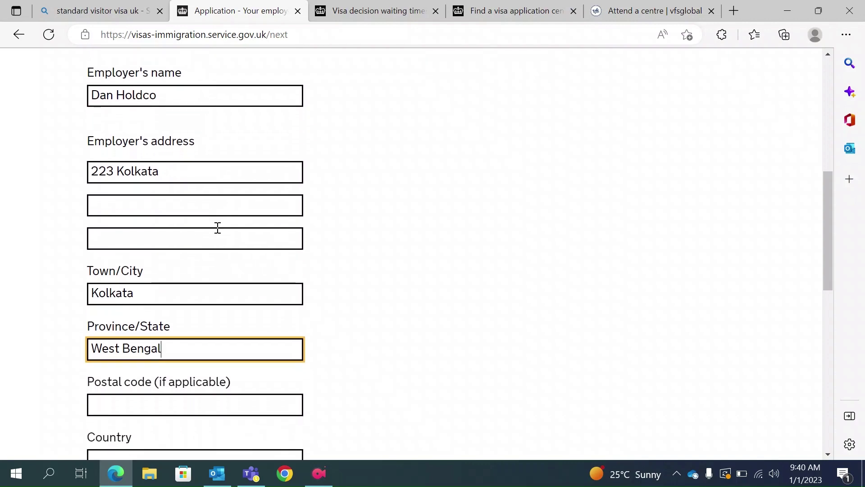
pyautogui.scroll(7, 187, 191)
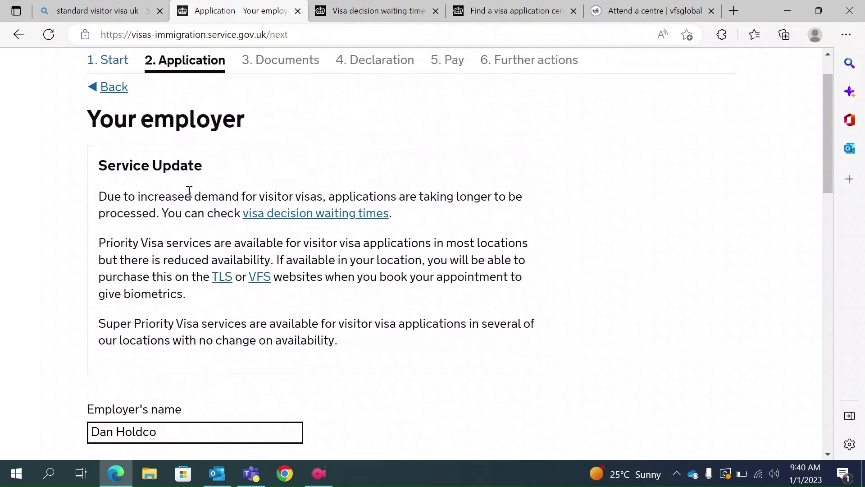
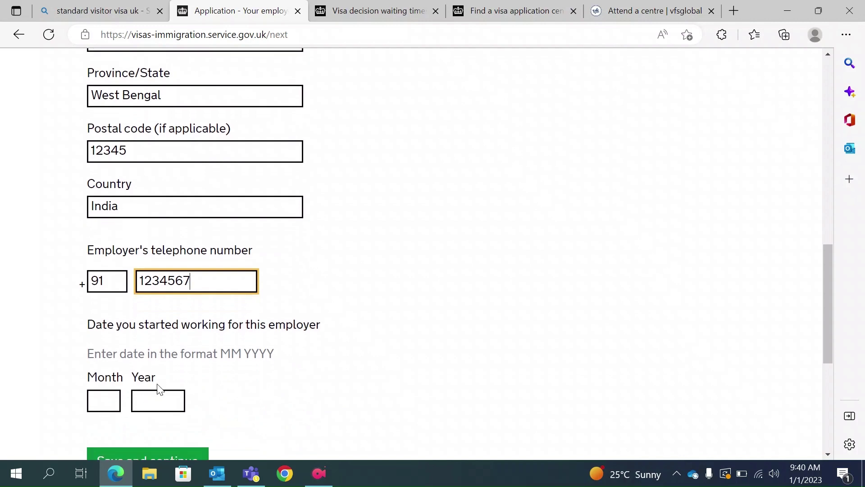
# Enter 01 2020 as the employment start month and year, and save the employer details.
pyautogui.click(97, 411)
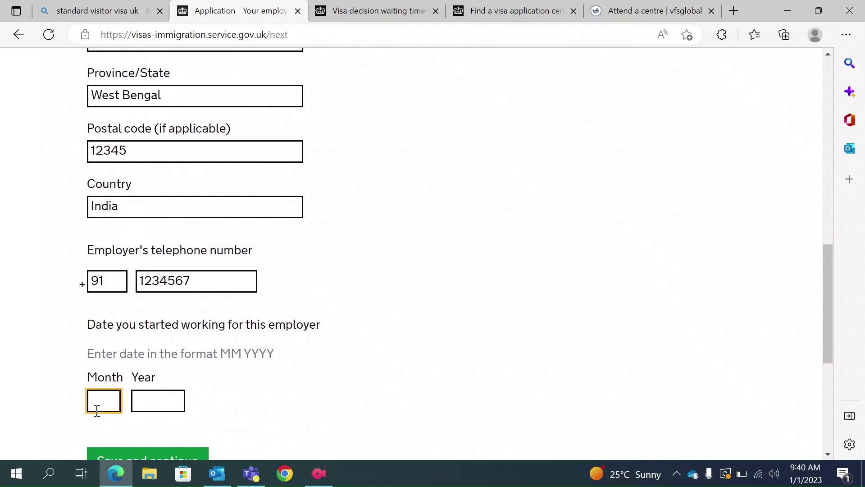
pyautogui.write('01')
pyautogui.click(156, 404)
pyautogui.write('2020')
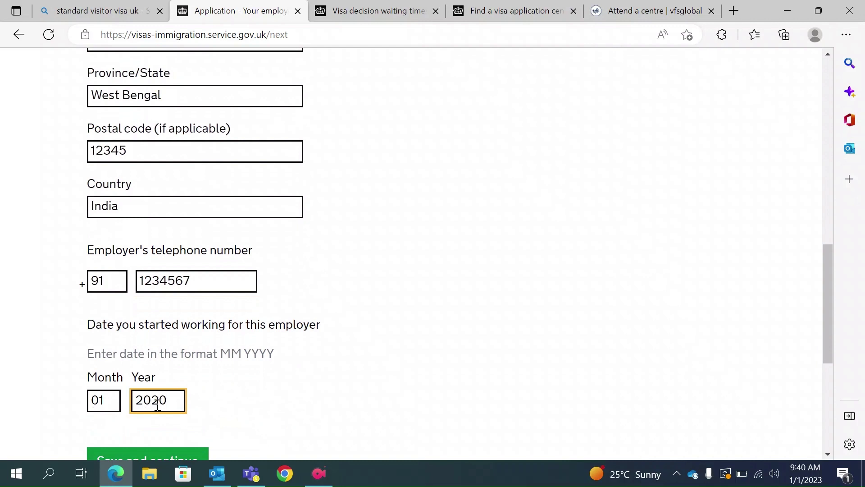
pyautogui.scroll(-1, 157, 404)
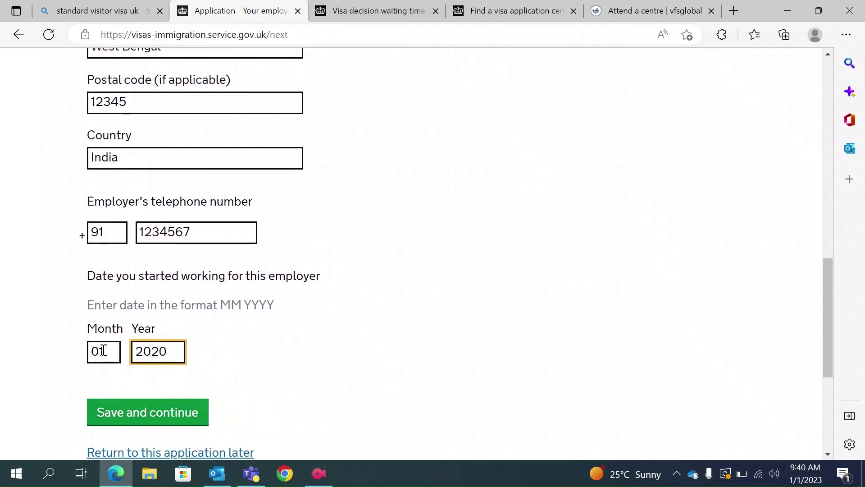
pyautogui.click(170, 418)
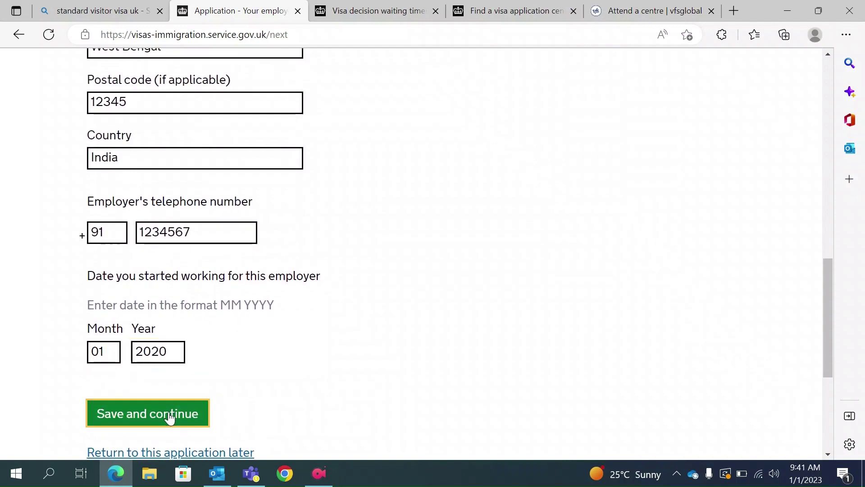
pyautogui.scroll(-3, 311, 362)
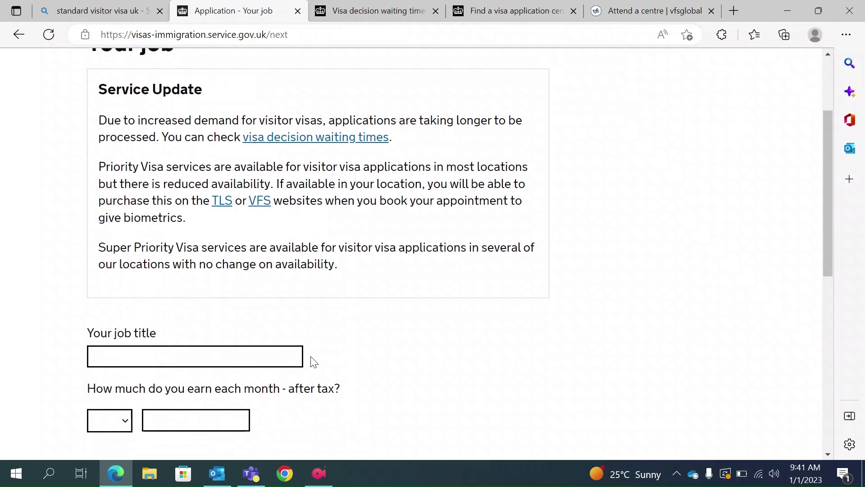
# Enter the job title Senior Consultant with monthly after-tax earnings of INR 50000.
pyautogui.click(210, 360)
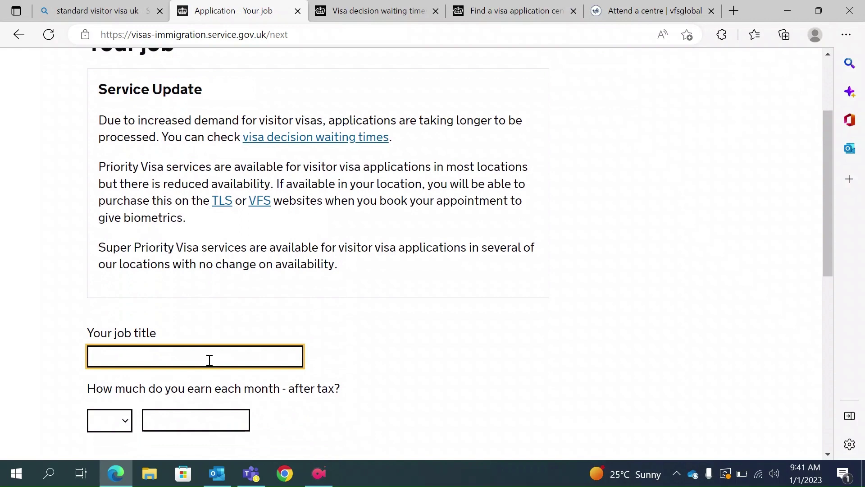
pyautogui.write('Senior Consultant')
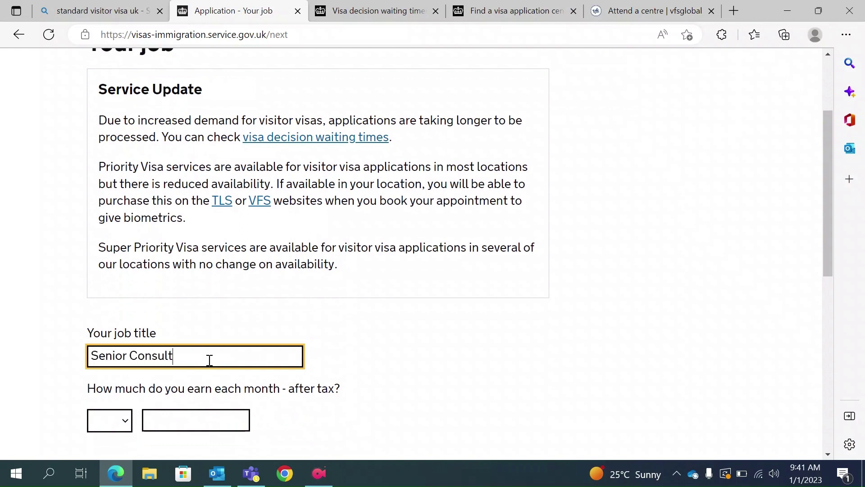
pyautogui.click(123, 420)
pyautogui.click(115, 397)
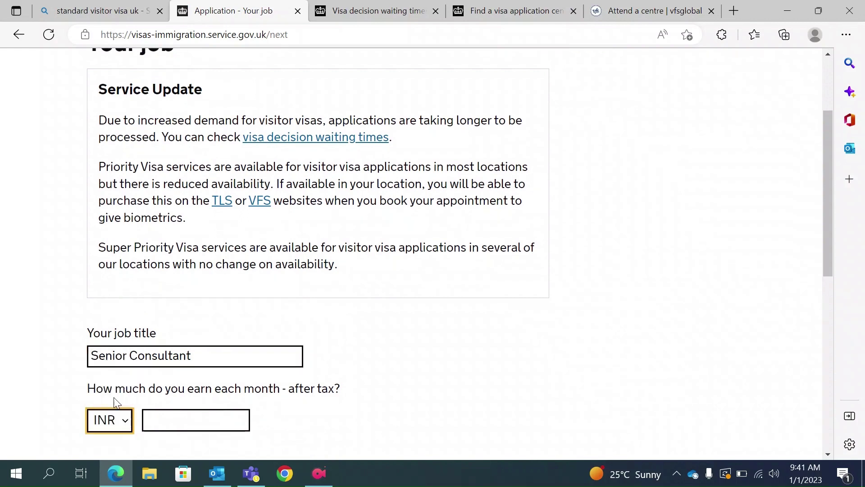
pyautogui.click(186, 423)
pyautogui.write('50000')
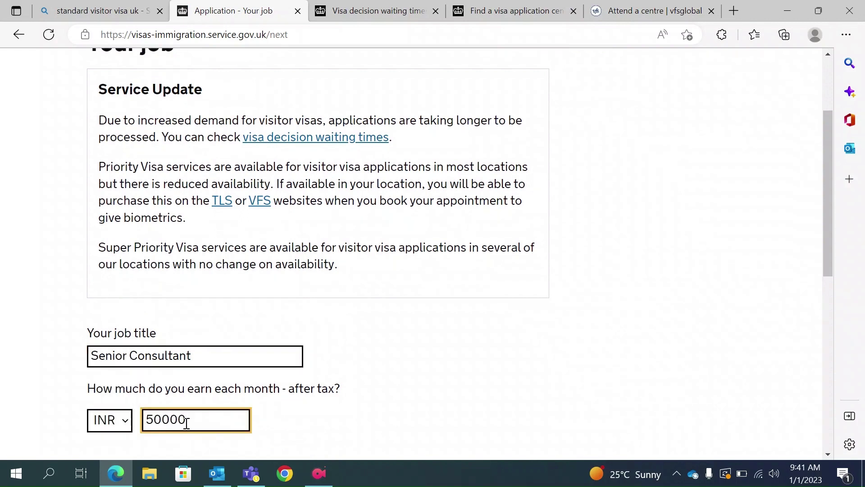
# Write the job description, correct 'solbve' to 'solve', and save the job details.
pyautogui.scroll(-2, 294, 443)
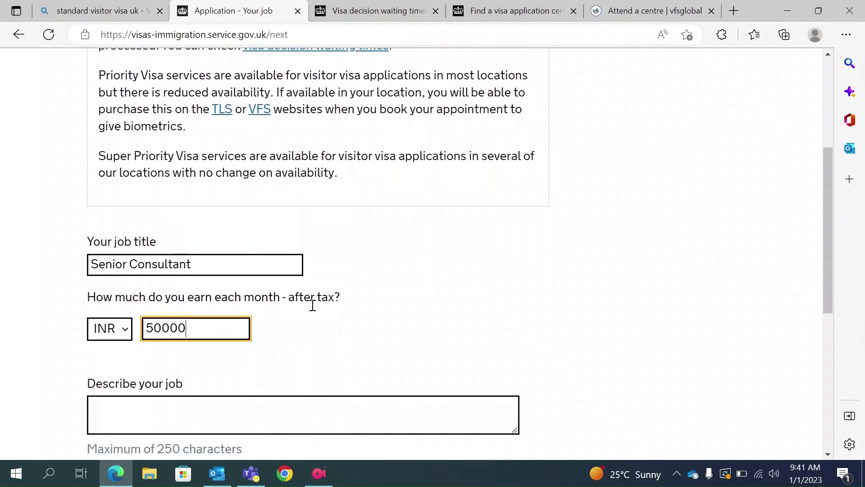
pyautogui.scroll(-2, 313, 306)
pyautogui.click(187, 334)
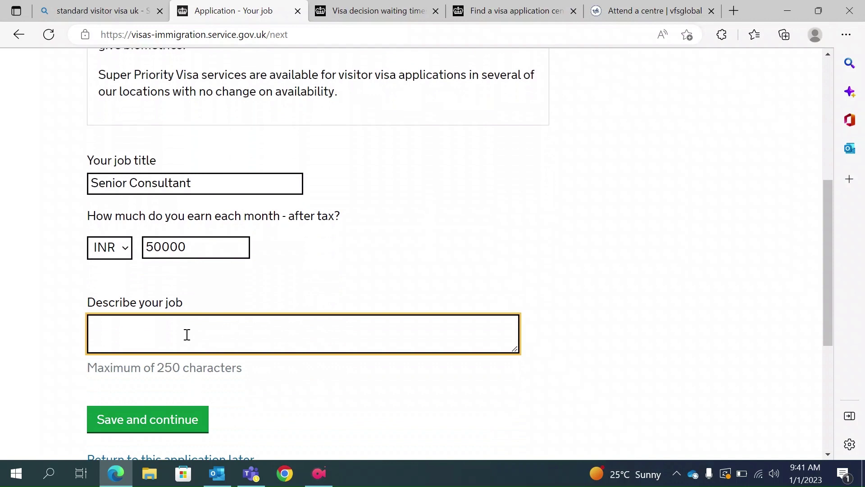
pyautogui.write('As')
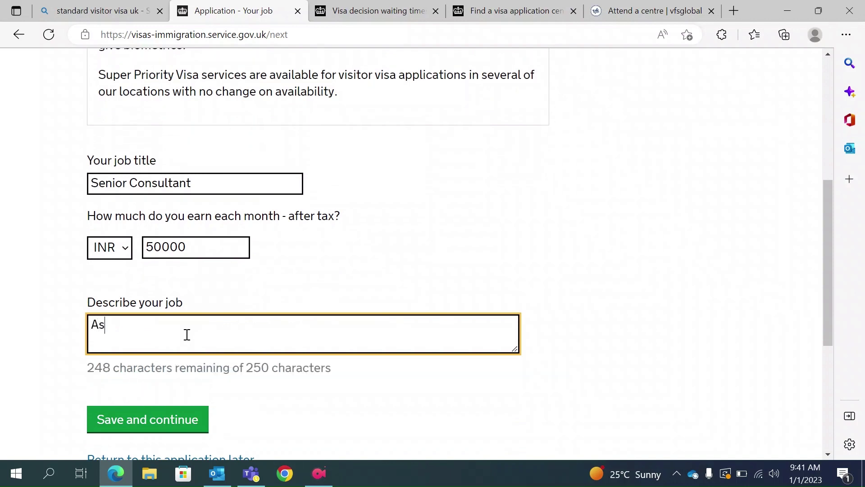
pyautogui.write(' a senior co')
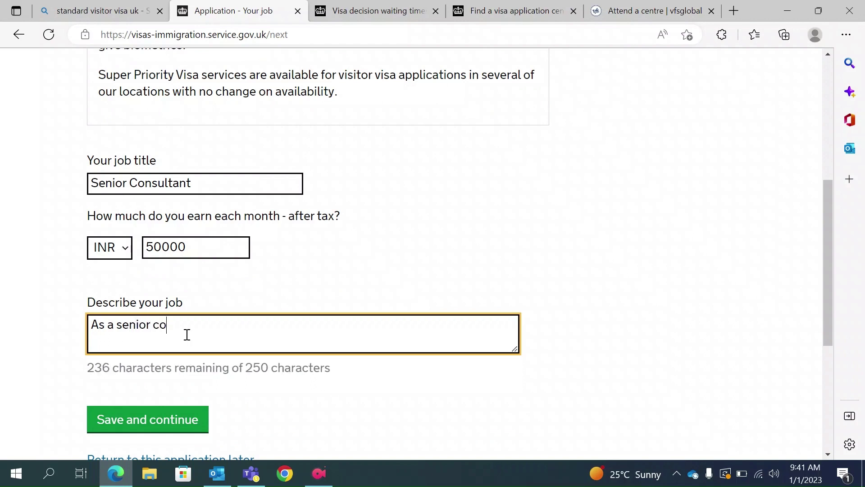
pyautogui.write('nsultant I l')
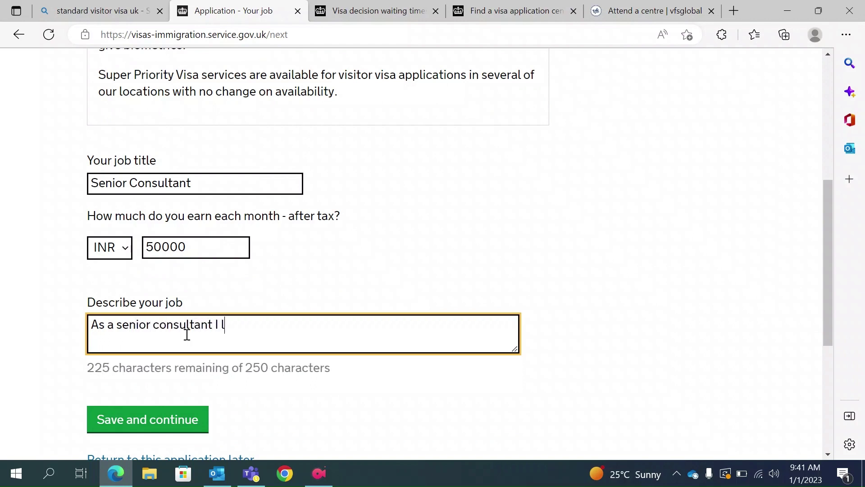
pyautogui.write('ook to help ')
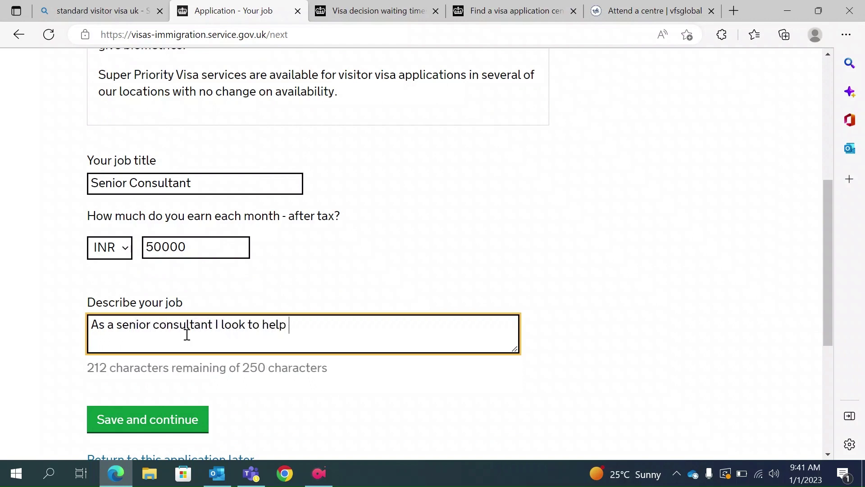
pyautogui.write('client solbve ')
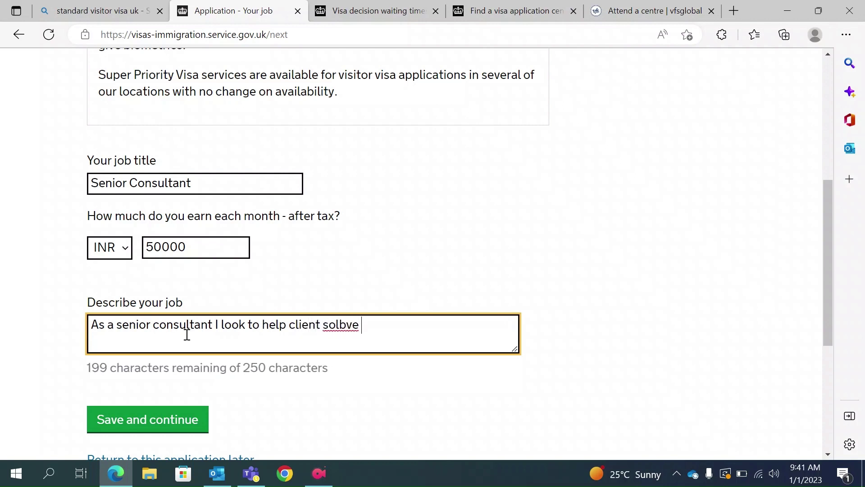
pyautogui.write('their problem')
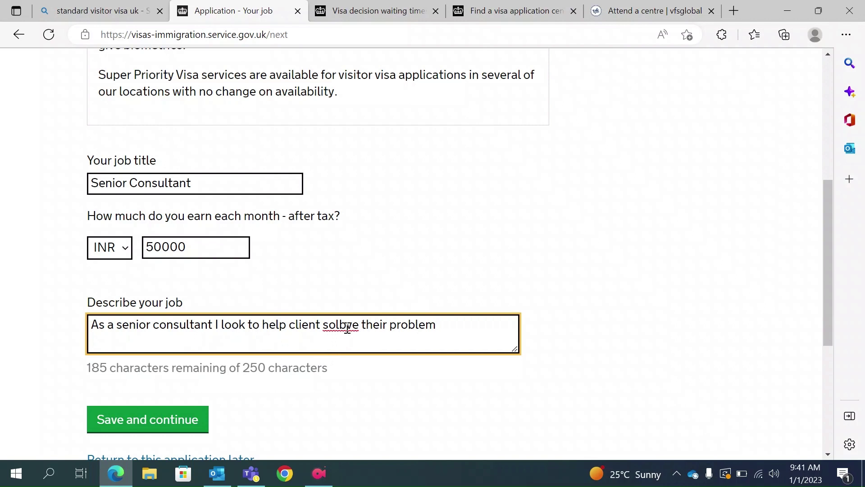
pyautogui.click(347, 325)
pyautogui.click(342, 242)
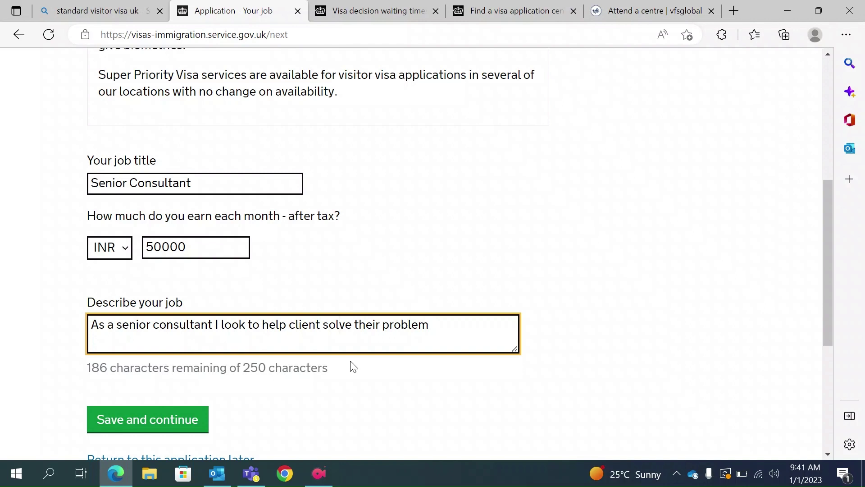
pyautogui.scroll(-1, 293, 396)
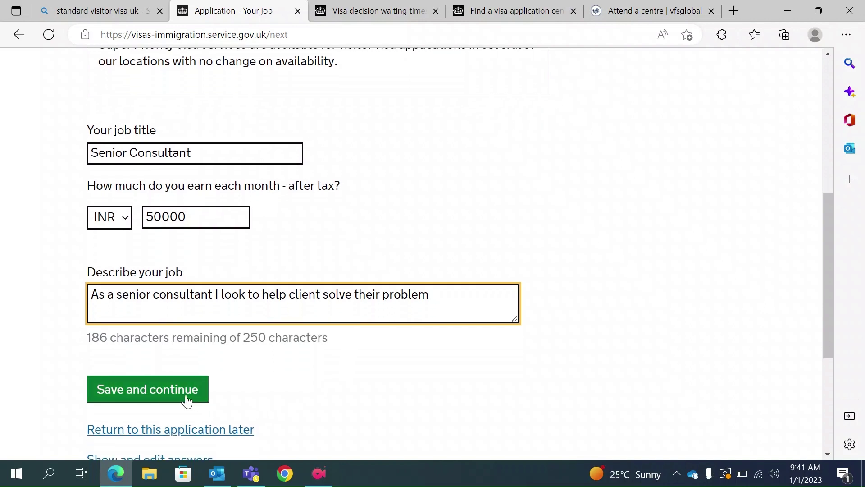
pyautogui.click(152, 396)
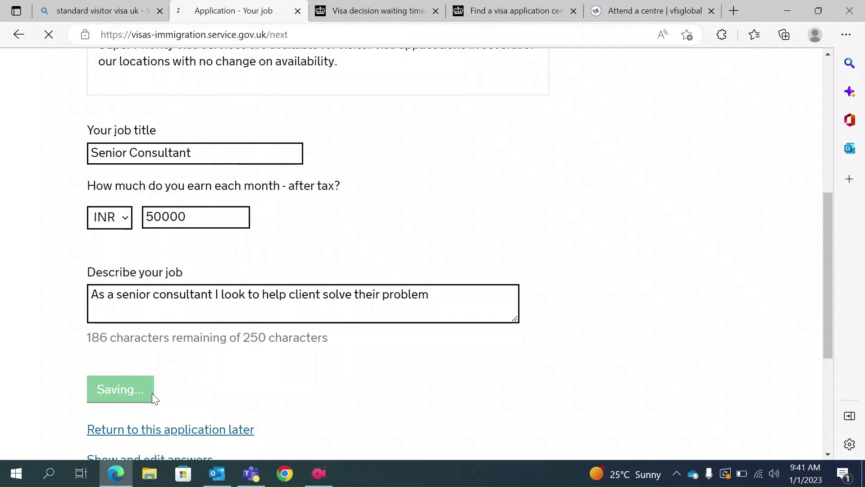
# Try the other regular income options, then withdraw the other regular income answer.
pyautogui.scroll(-5, 290, 332)
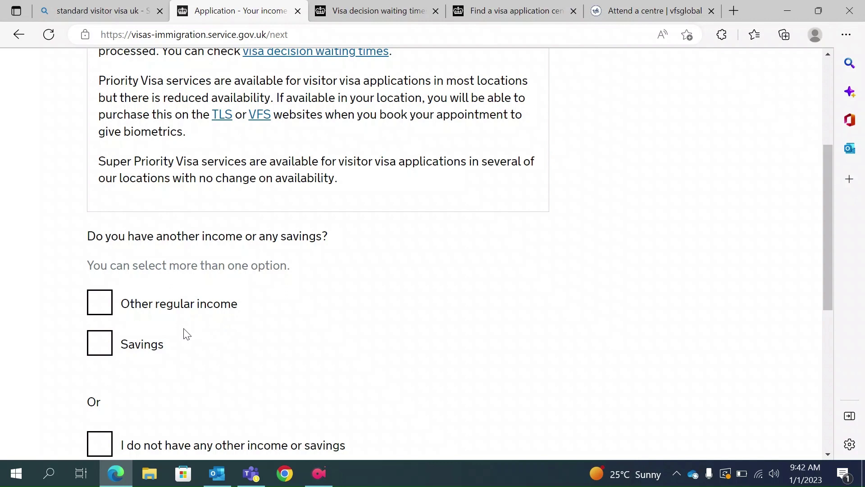
pyautogui.click(109, 310)
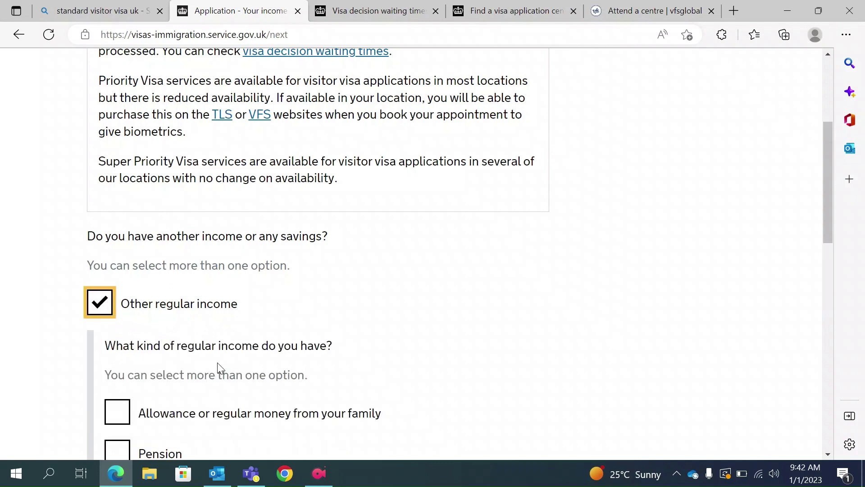
pyautogui.scroll(-3, 218, 367)
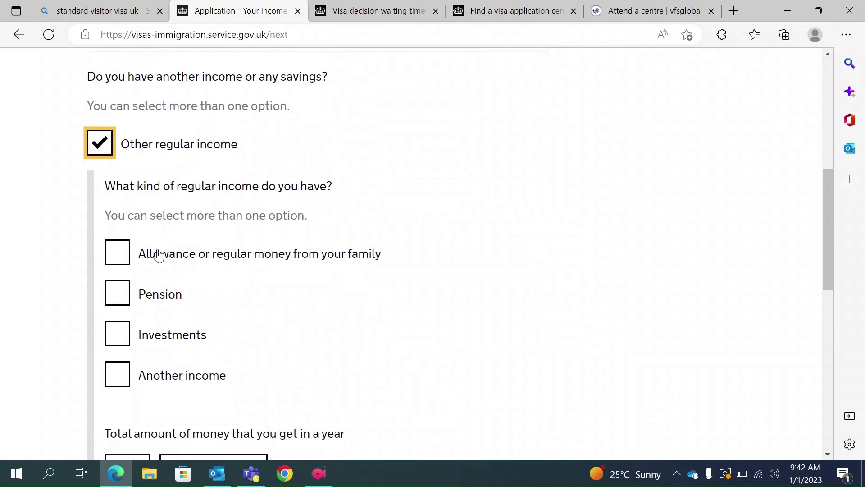
pyautogui.click(116, 338)
pyautogui.click(116, 337)
pyautogui.click(117, 374)
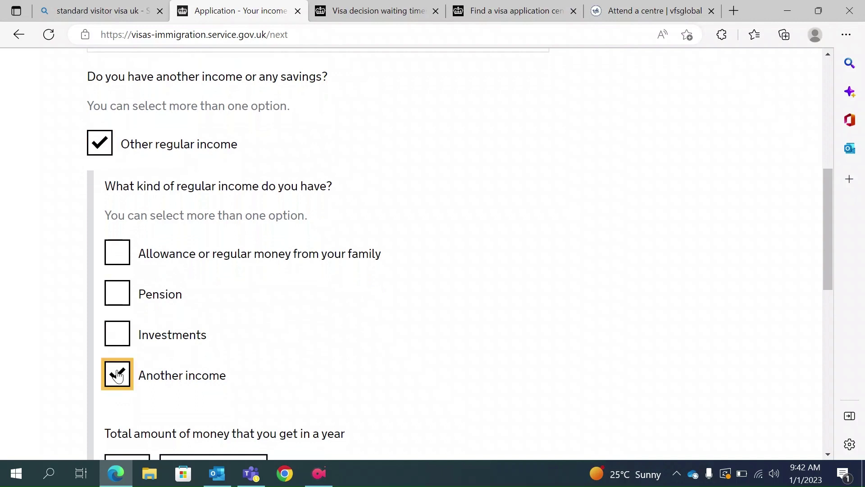
pyautogui.click(118, 374)
pyautogui.scroll(-2, 190, 367)
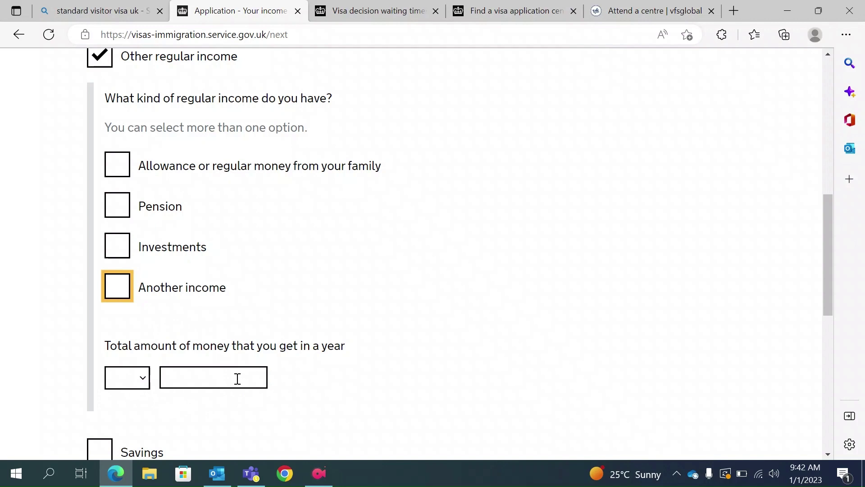
pyautogui.click(141, 379)
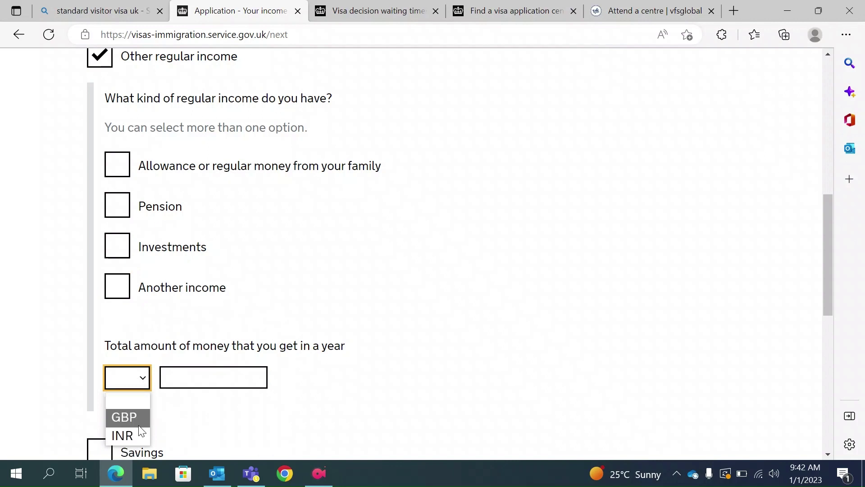
pyautogui.click(296, 288)
pyautogui.scroll(3, 300, 292)
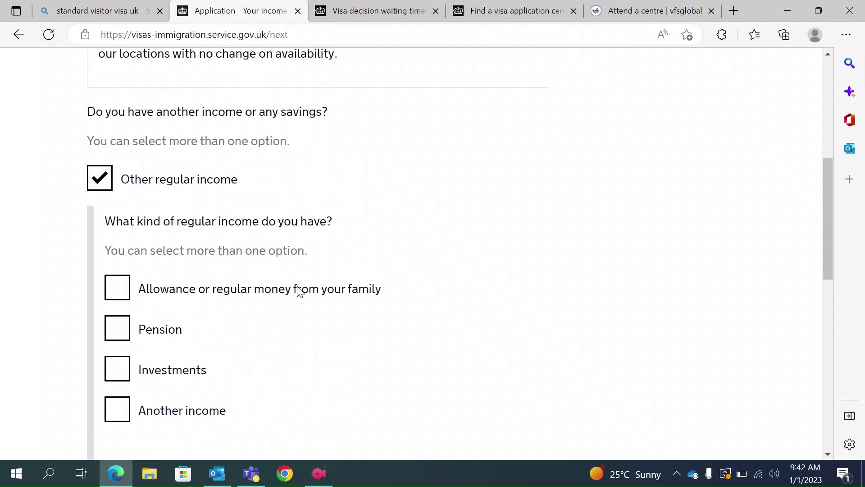
pyautogui.click(109, 181)
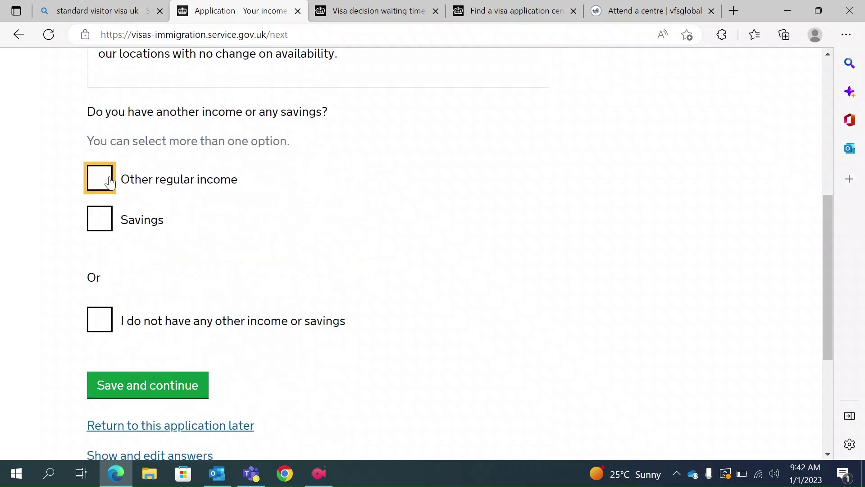
# Declare savings of GBP 5000 and save the income answers.
pyautogui.click(102, 218)
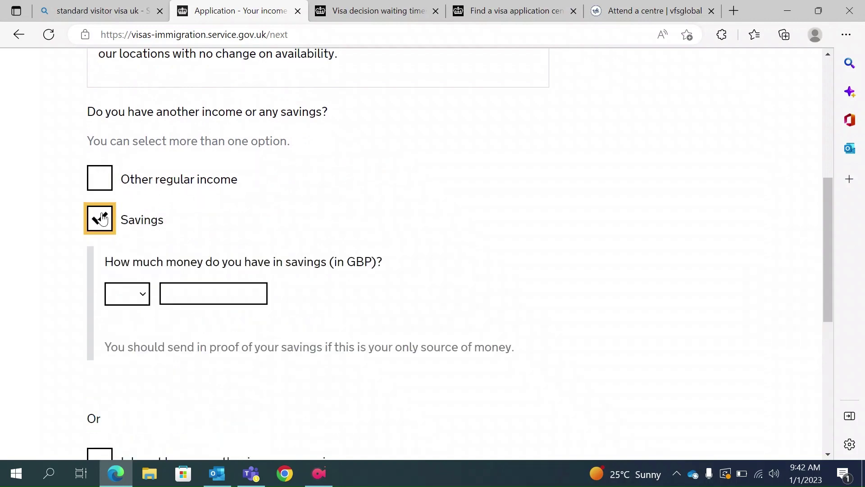
pyautogui.click(138, 297)
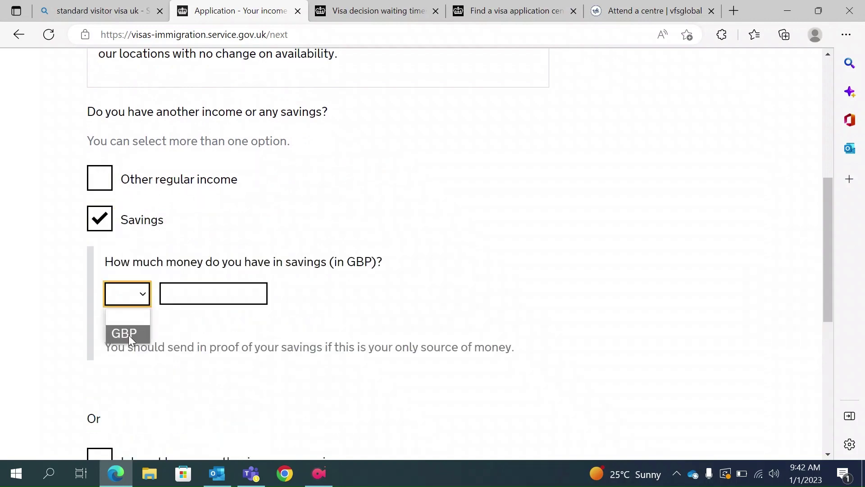
pyautogui.click(140, 333)
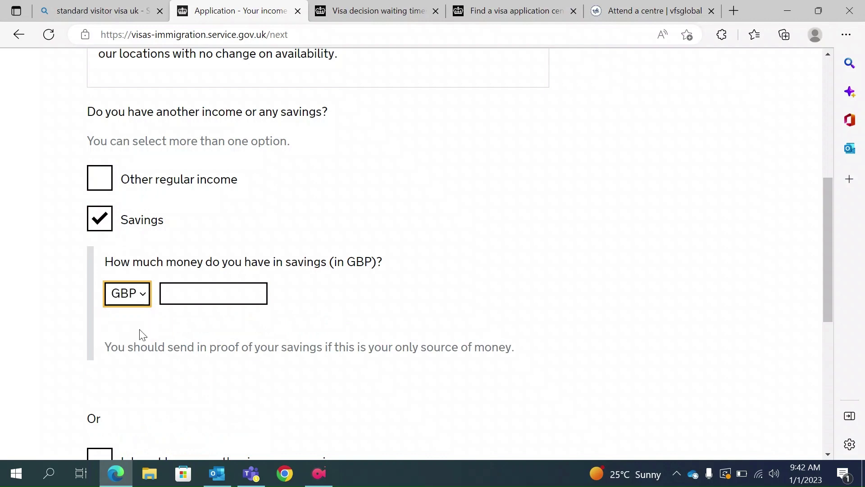
pyautogui.click(195, 290)
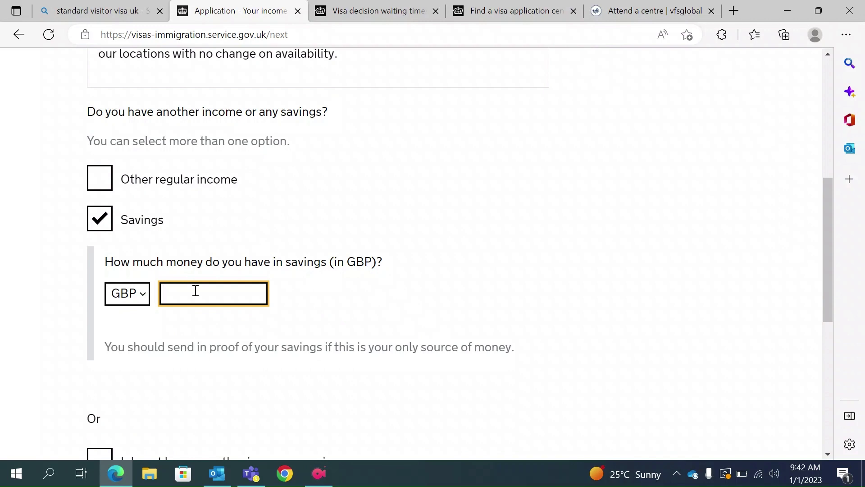
pyautogui.write('5000')
pyautogui.scroll(-2, 199, 292)
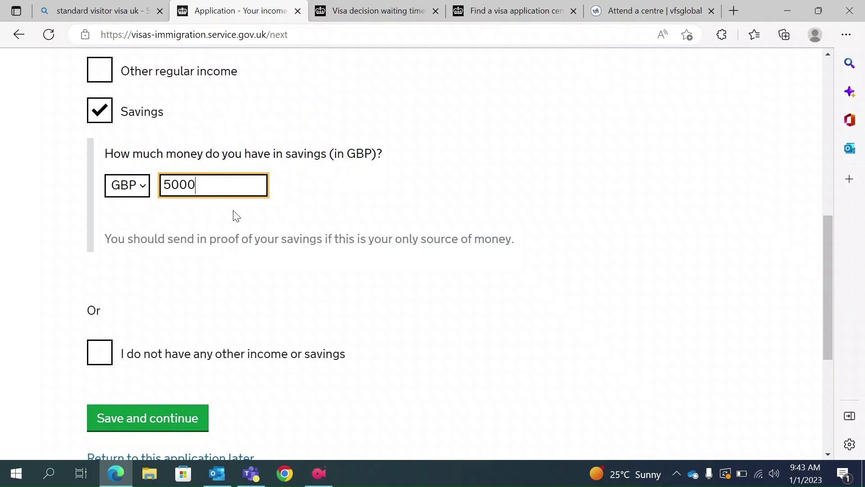
pyautogui.scroll(-1, 235, 215)
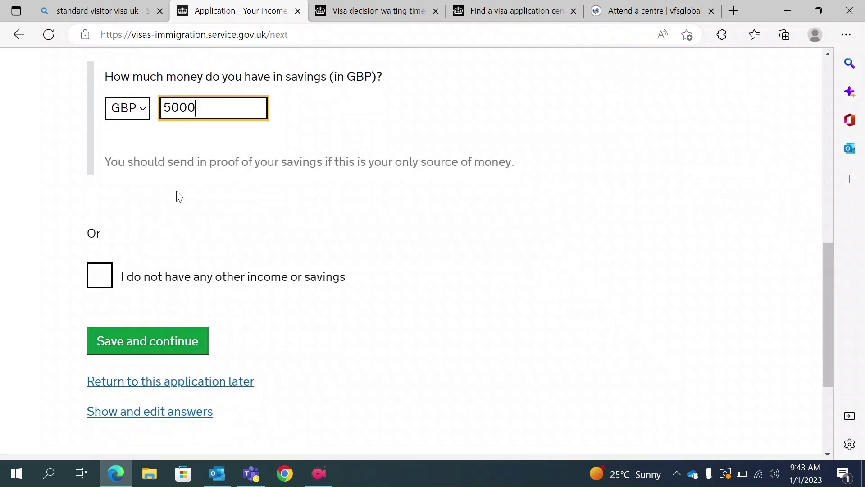
pyautogui.click(150, 336)
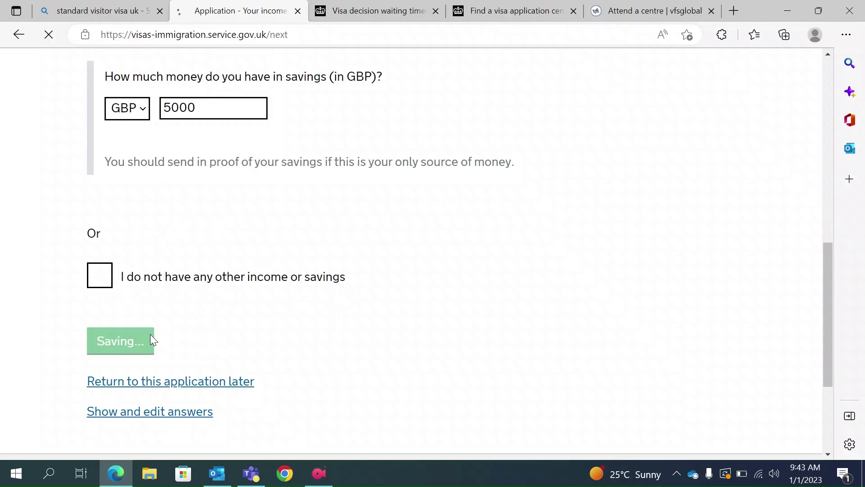
# Enter INR 200000 as the planned visit spend and save the cost page.
pyautogui.scroll(-5, 152, 340)
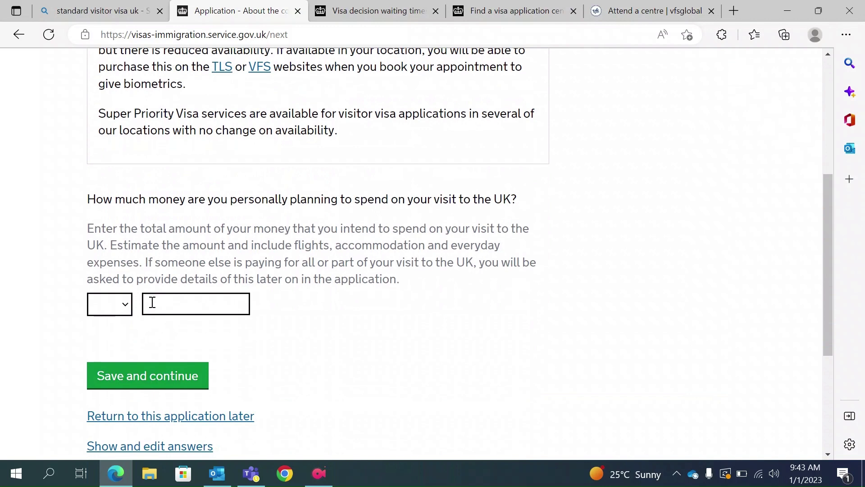
pyautogui.click(124, 307)
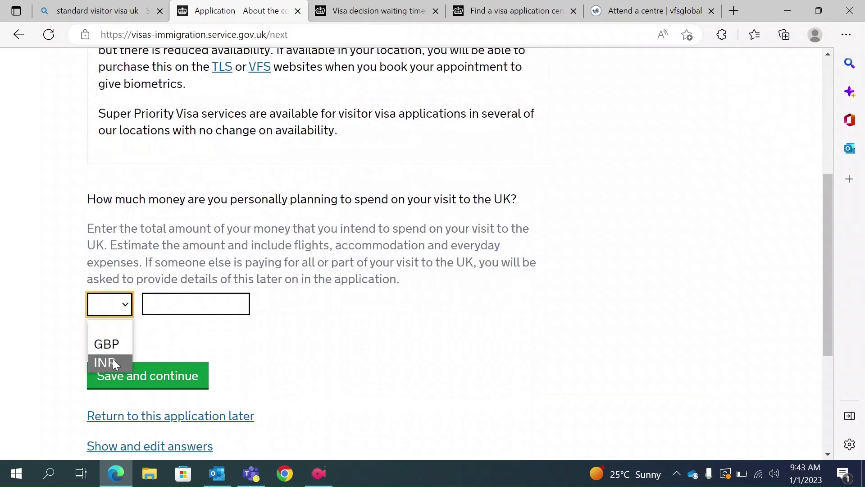
pyautogui.click(113, 361)
pyautogui.click(186, 306)
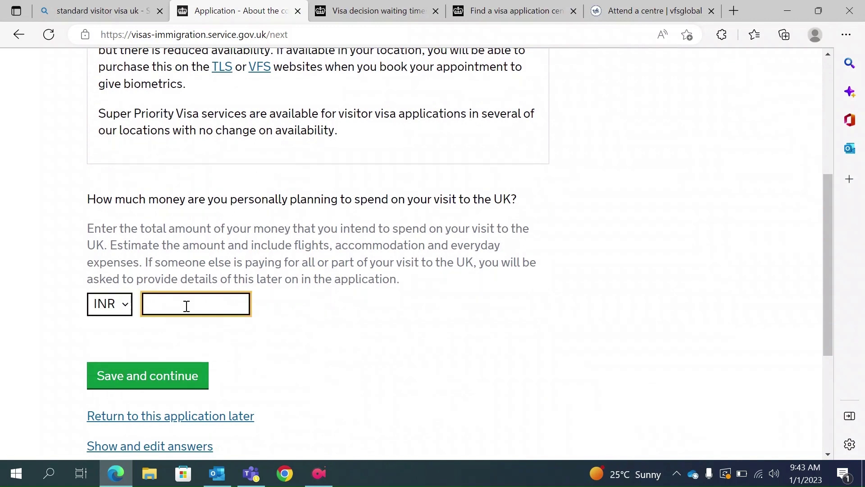
pyautogui.write('200000')
pyautogui.scroll(5, 216, 304)
pyautogui.scroll(-5, 247, 314)
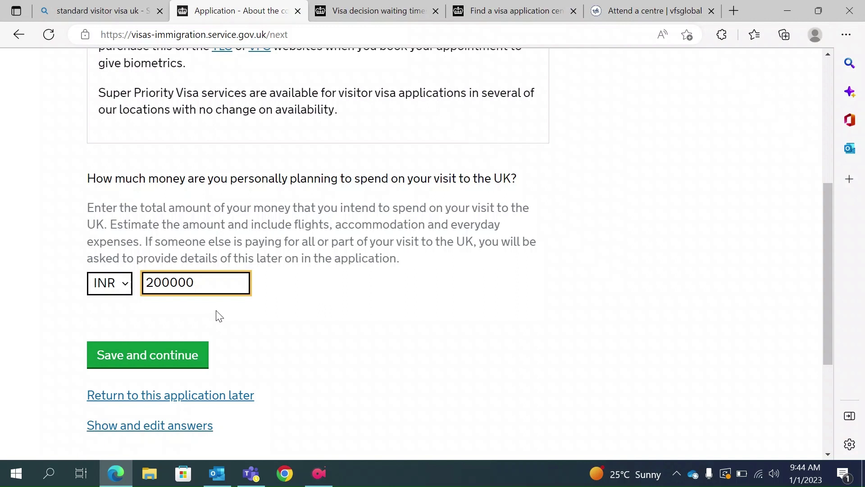
pyautogui.click(149, 357)
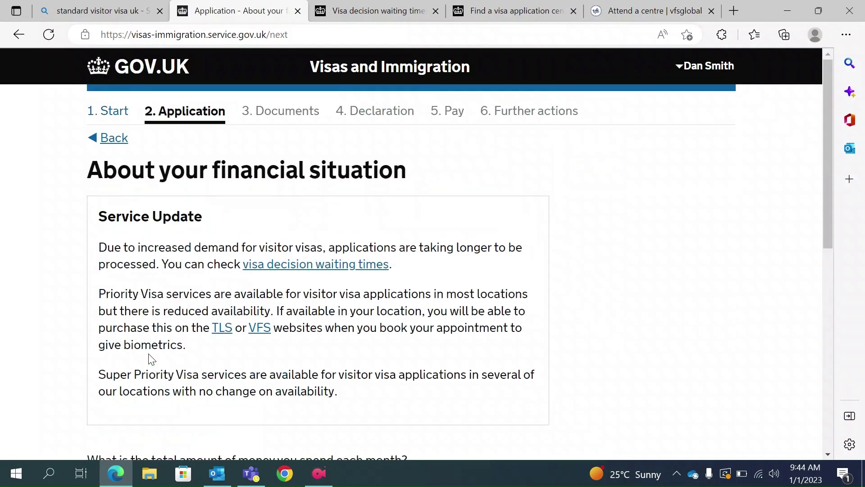
# Enter INR 30000 as monthly spending and save the financial situation page.
pyautogui.scroll(-2, 149, 356)
pyautogui.scroll(-4, 149, 357)
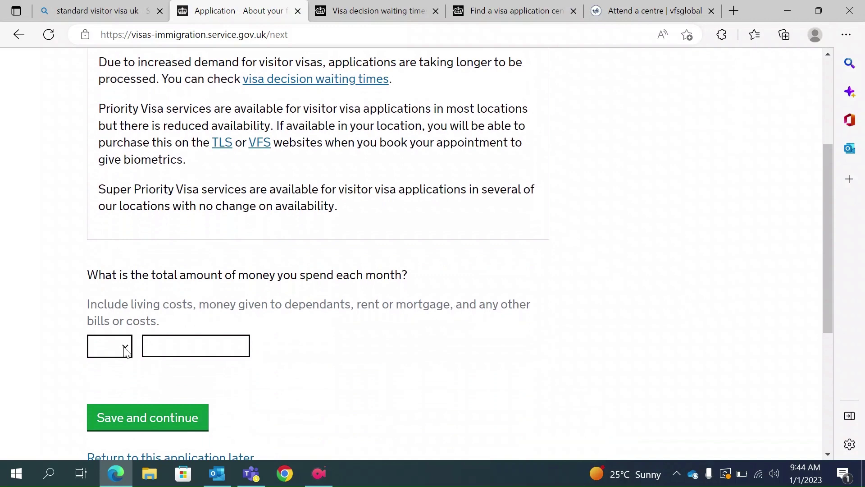
pyautogui.click(125, 351)
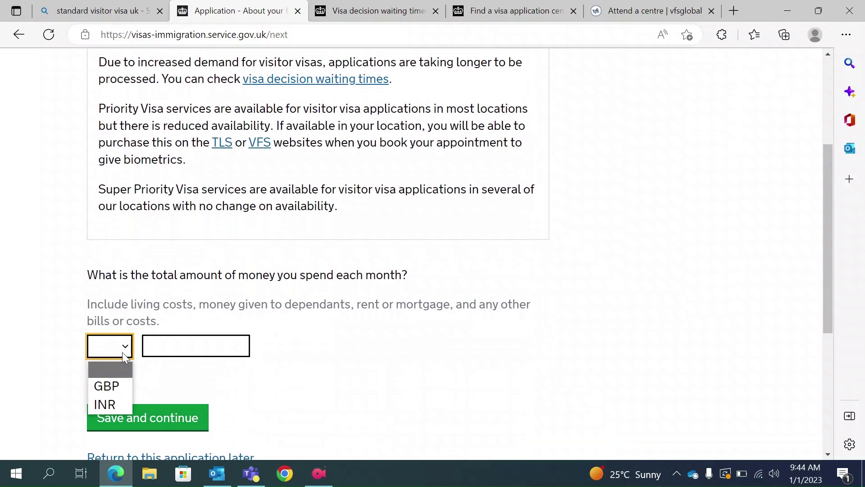
pyautogui.click(110, 409)
pyautogui.click(196, 340)
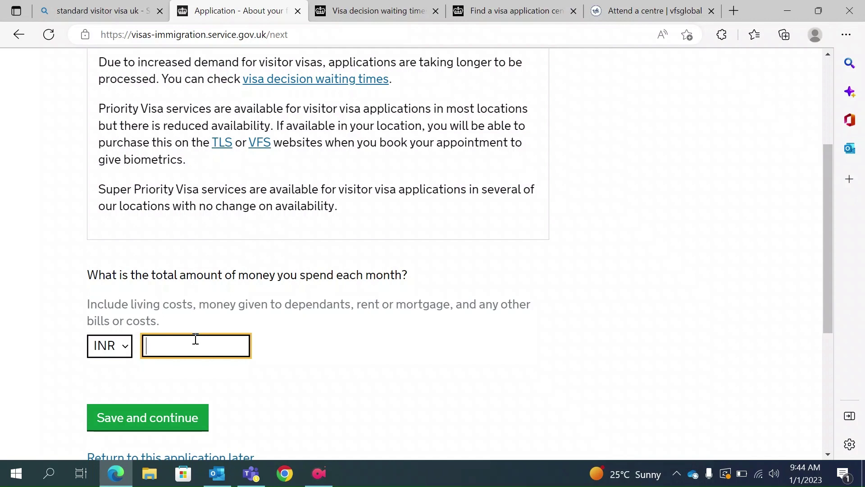
pyautogui.write('30000')
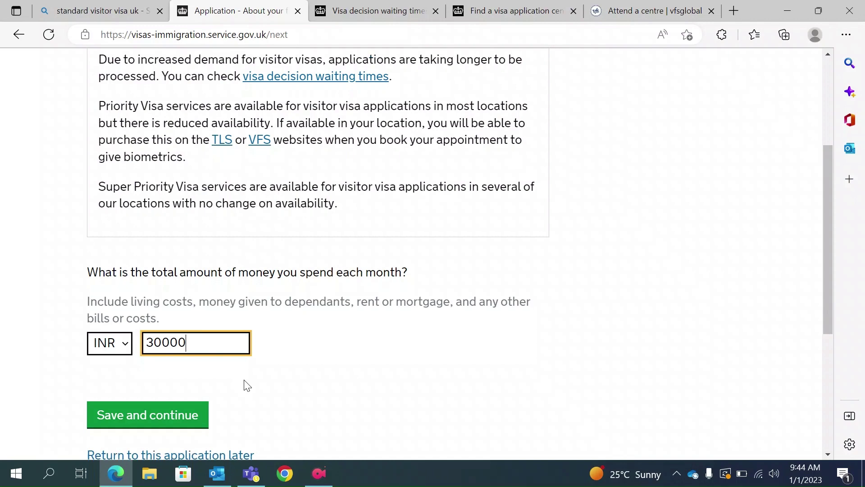
pyautogui.scroll(-1, 243, 383)
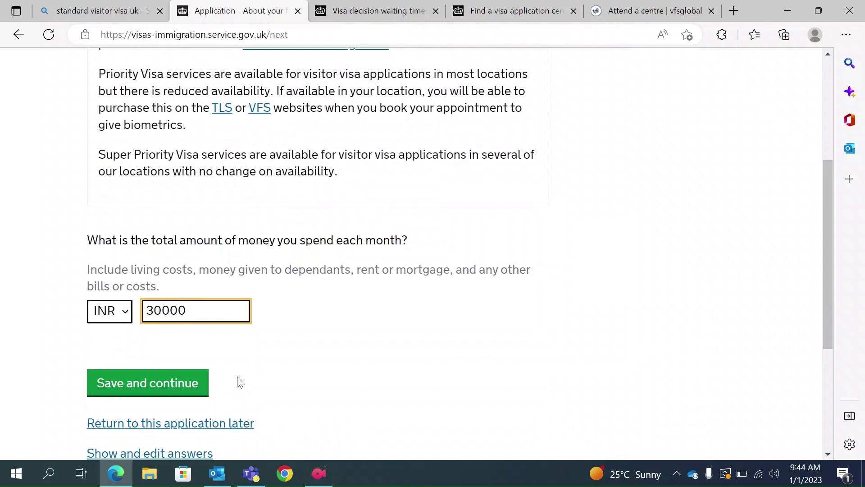
pyautogui.click(153, 389)
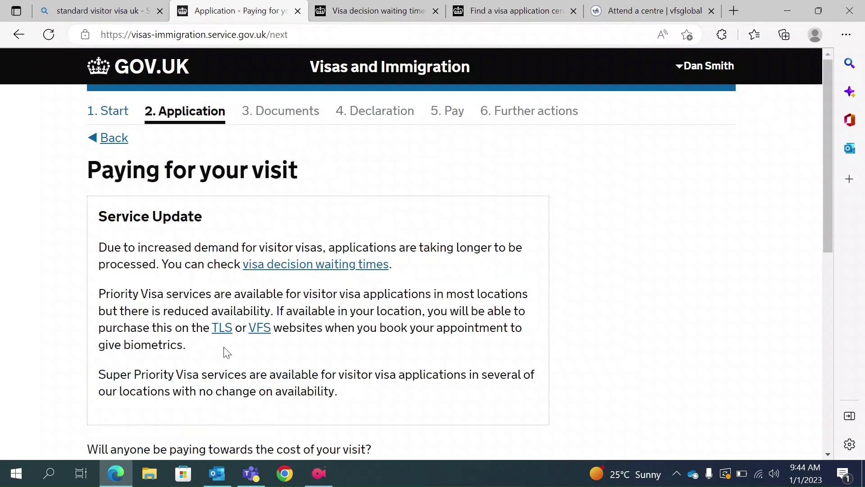
# Answer No to anyone else paying towards the visit and save.
pyautogui.scroll(-3, 226, 348)
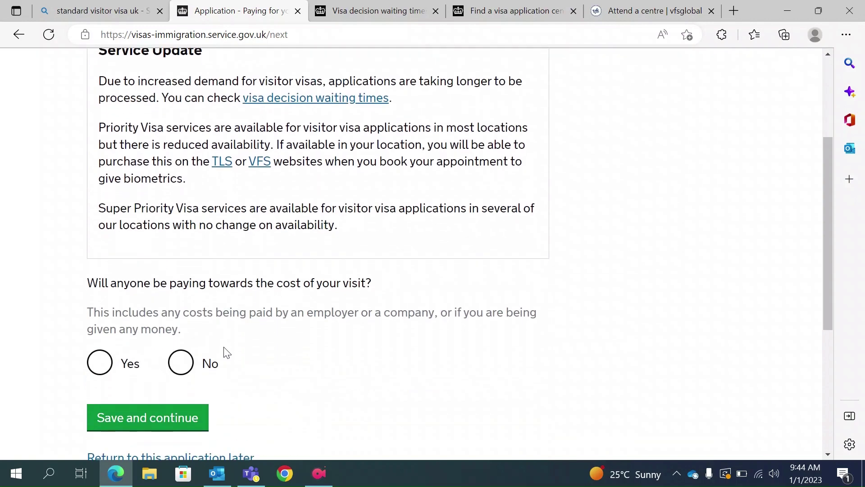
pyautogui.click(180, 362)
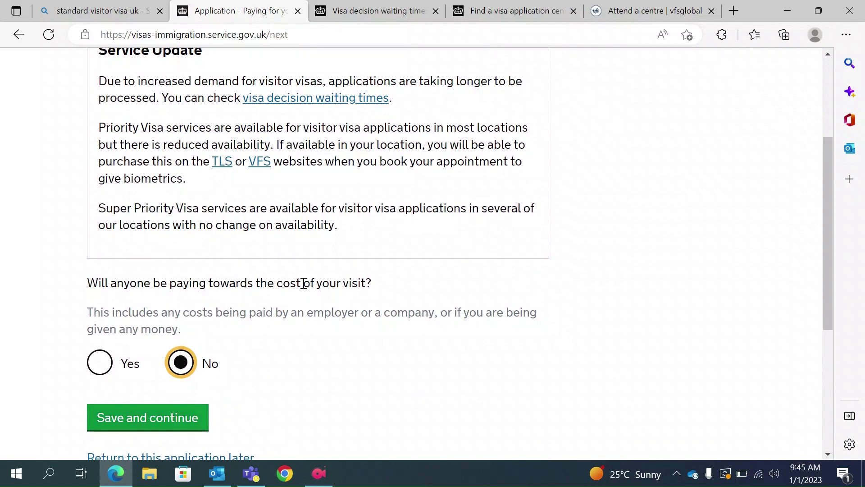
pyautogui.click(173, 423)
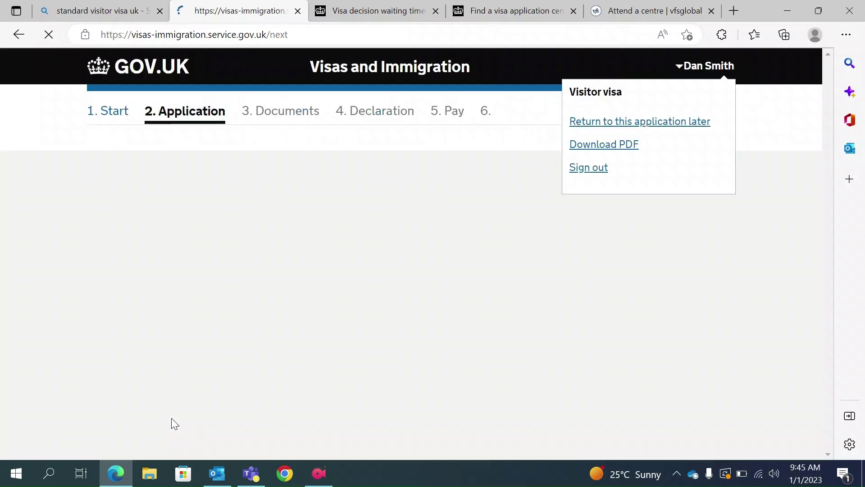
# Enter the arrival date as 10 04 2023.
pyautogui.scroll(-4, 338, 406)
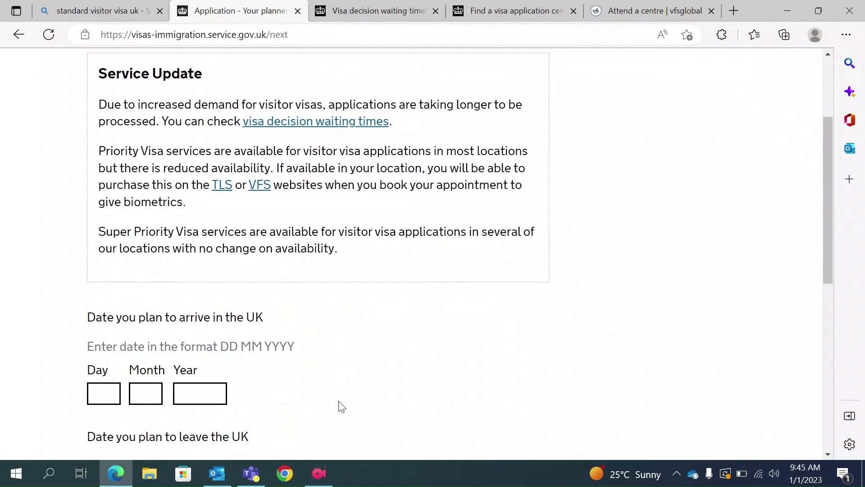
pyautogui.scroll(-1, 285, 394)
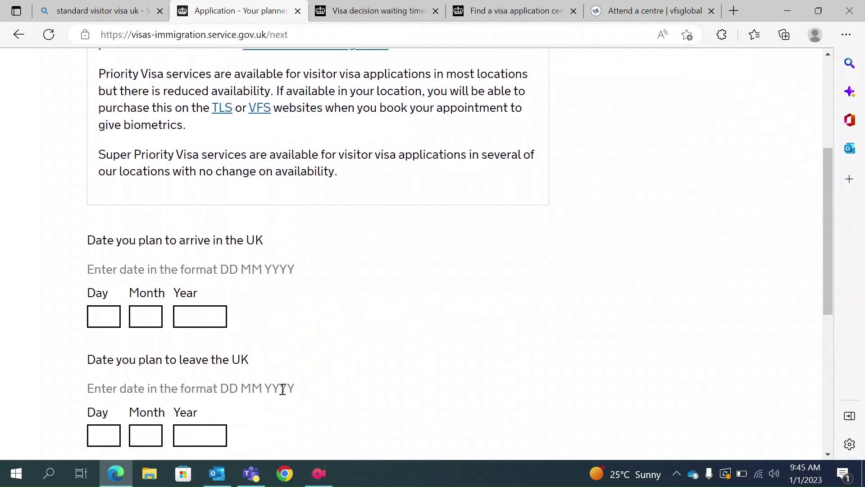
pyautogui.scroll(-1, 282, 388)
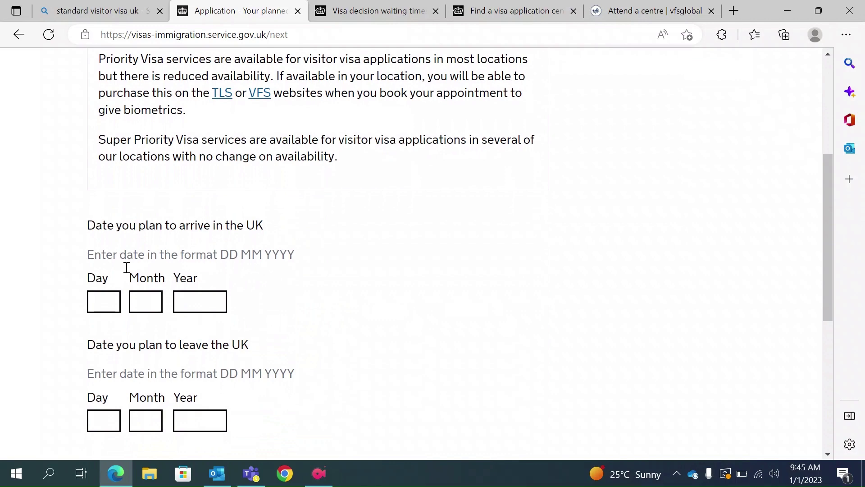
pyautogui.scroll(-2, 240, 311)
pyautogui.scroll(1, 239, 299)
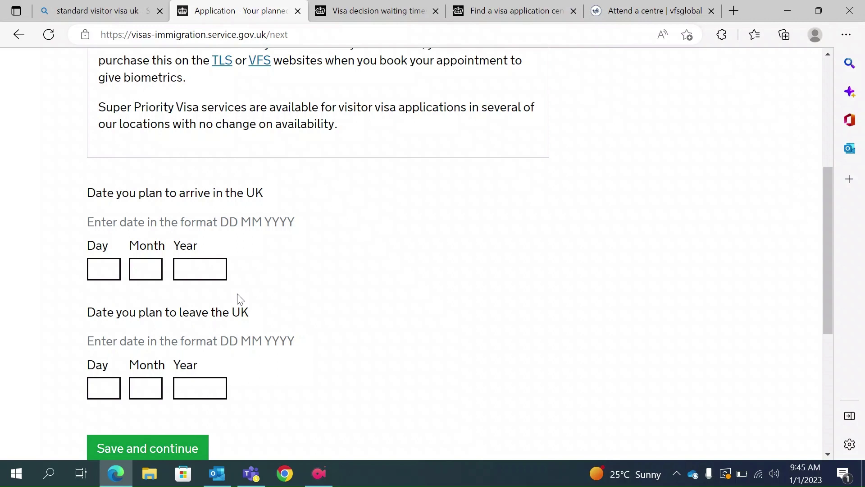
pyautogui.click(105, 269)
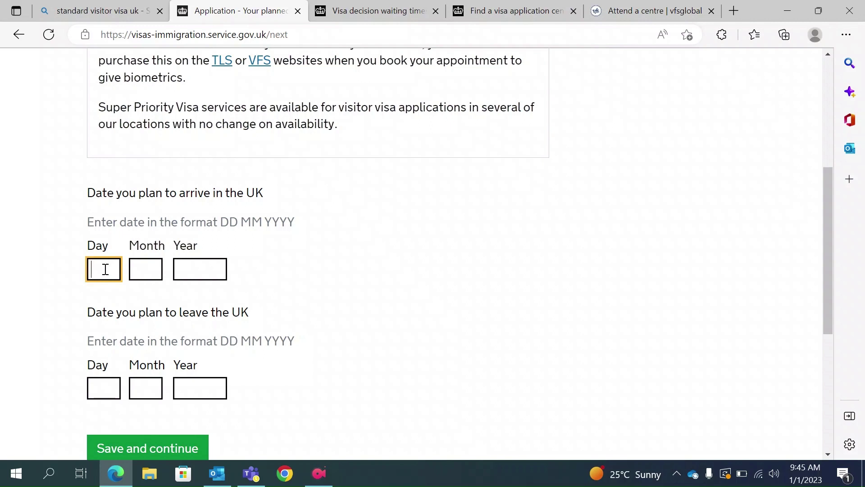
pyautogui.write('10')
pyautogui.click(155, 269)
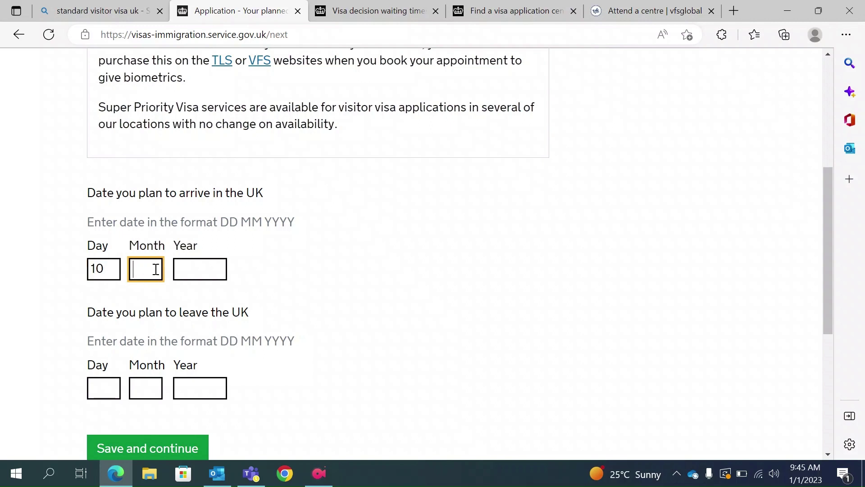
pyautogui.write('04')
pyautogui.click(197, 269)
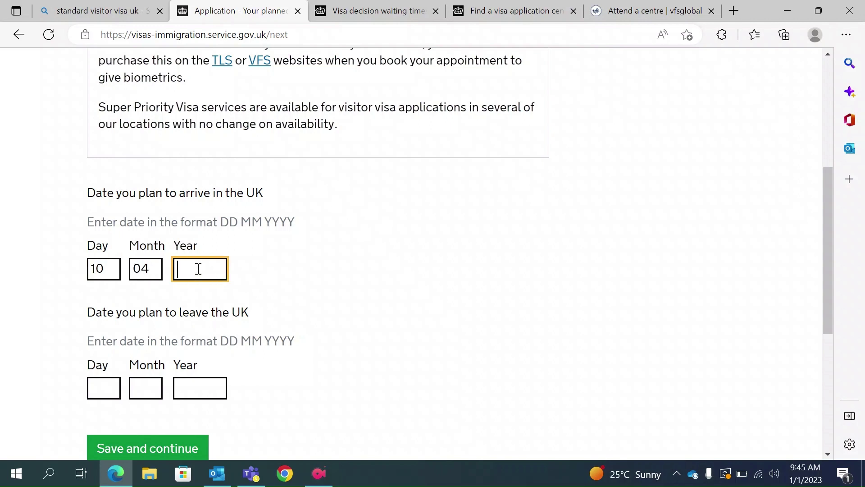
pyautogui.write('2023')
# Enter the departure date as 17 04 2023 and save the travel dates.
pyautogui.click(108, 386)
pyautogui.write('17')
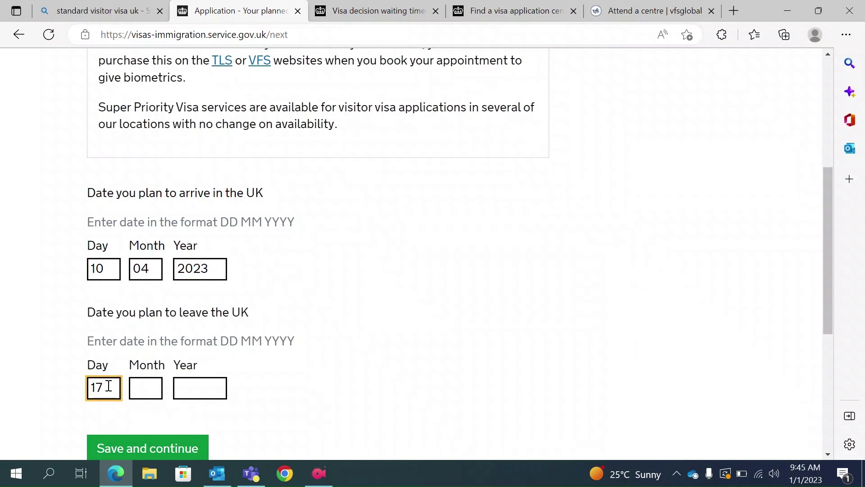
pyautogui.click(139, 388)
pyautogui.write('04')
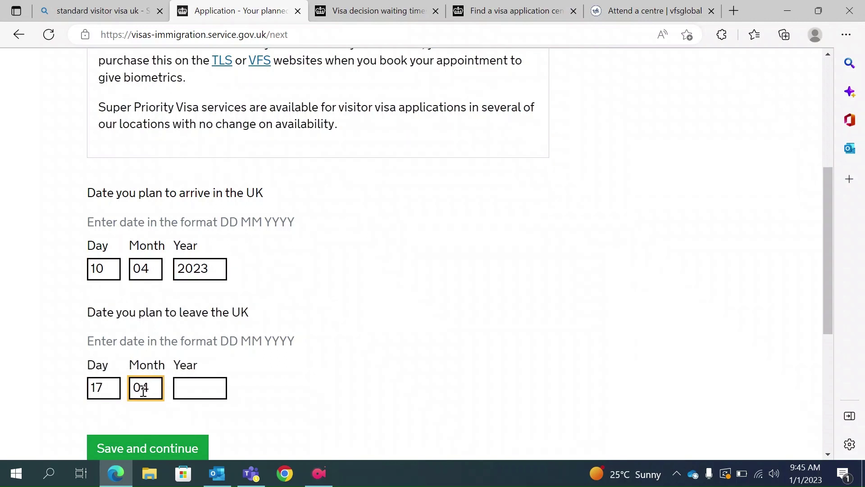
pyautogui.click(181, 384)
pyautogui.write('2023')
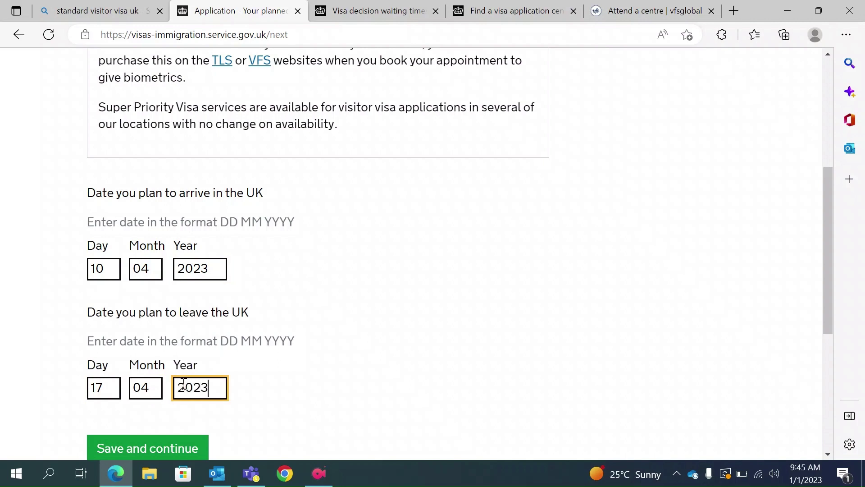
pyautogui.scroll(-1, 183, 389)
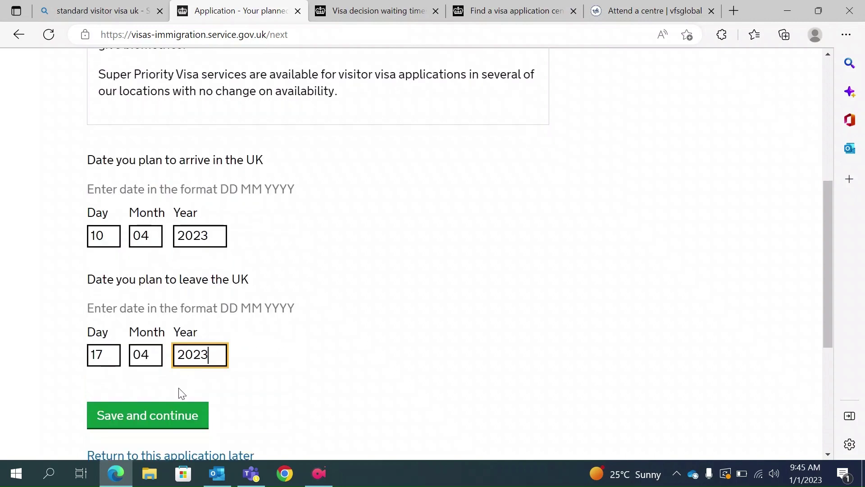
pyautogui.click(159, 421)
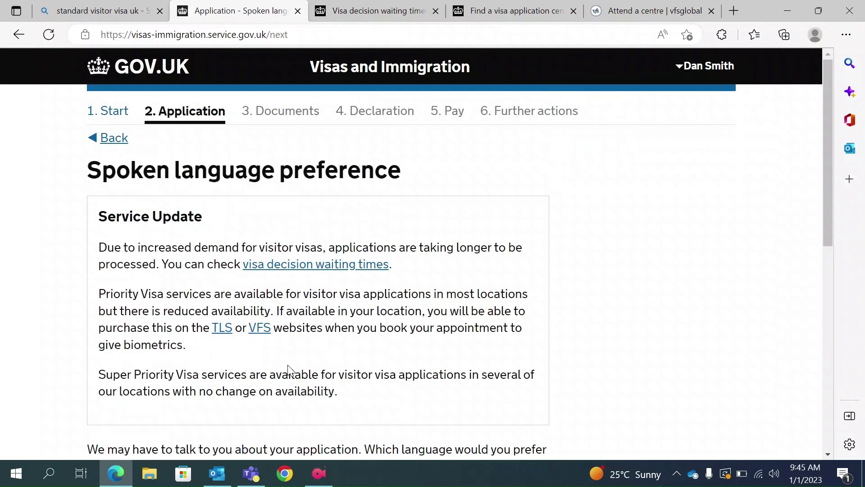
# Settle on English, not Other, as the preferred contact language and save.
pyautogui.scroll(-2, 289, 369)
pyautogui.scroll(-2, 290, 369)
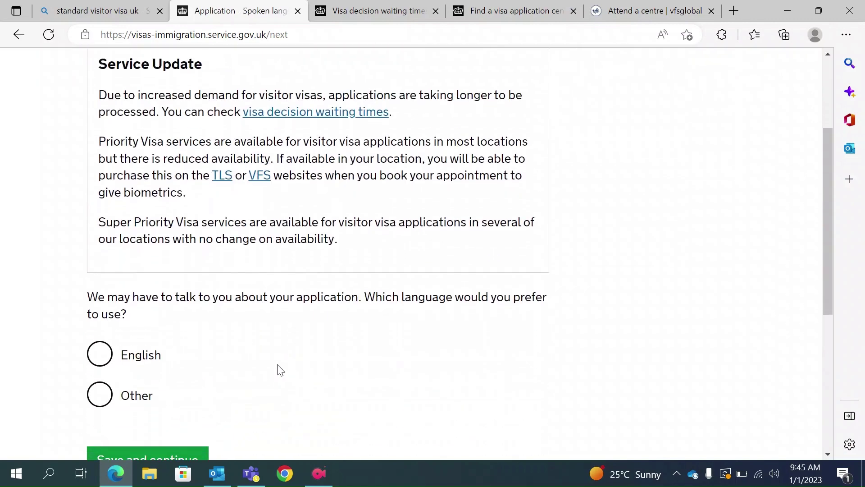
pyautogui.scroll(-1, 185, 329)
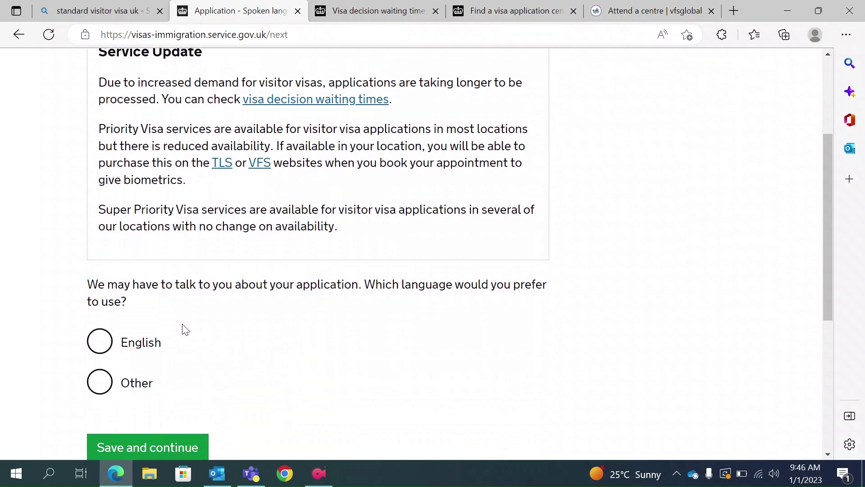
pyautogui.click(95, 341)
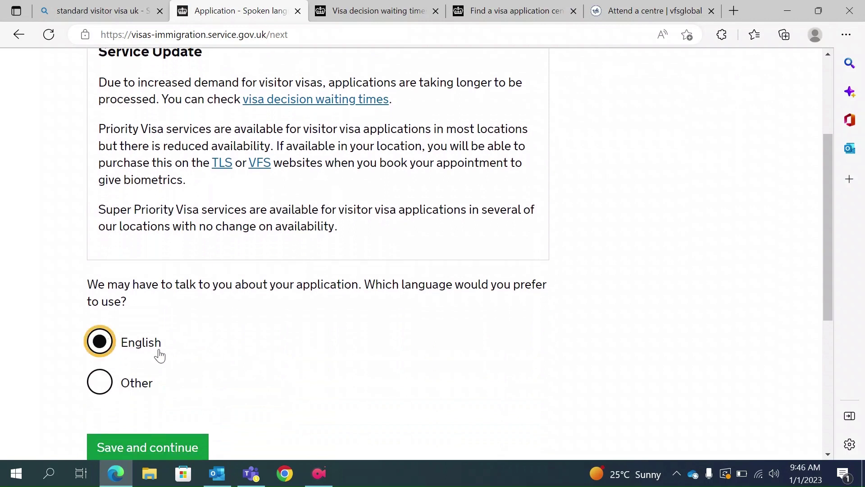
pyautogui.click(112, 383)
pyautogui.scroll(-2, 178, 390)
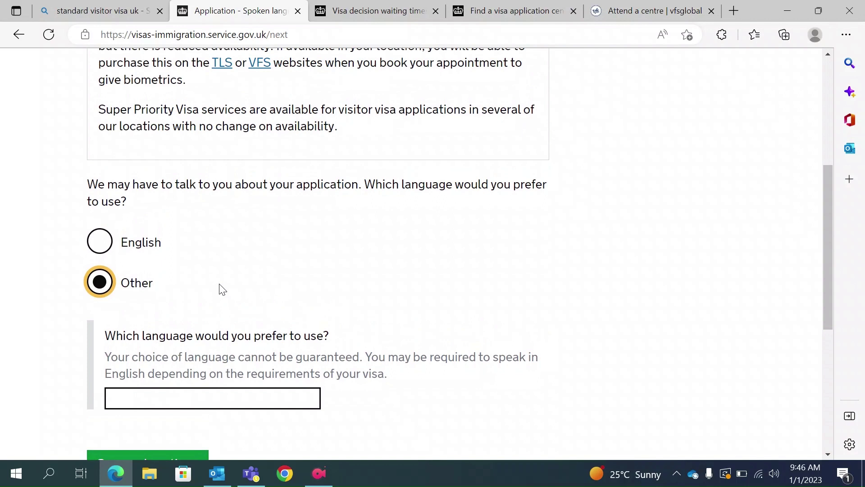
pyautogui.click(158, 400)
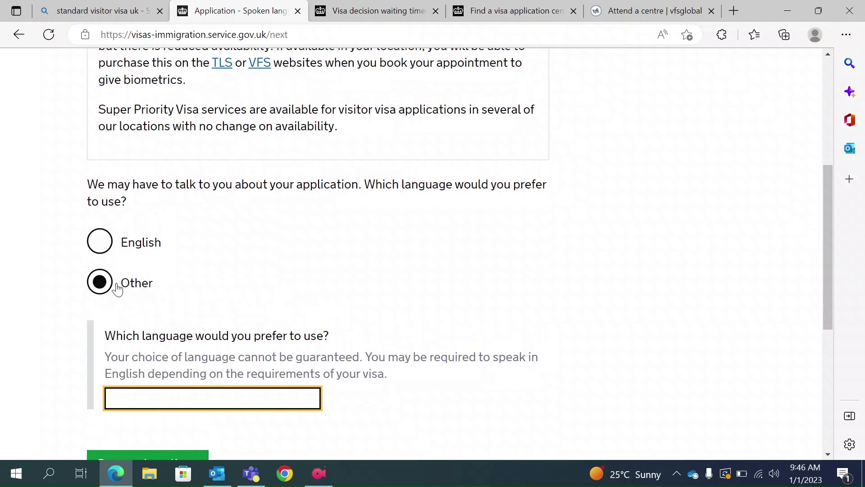
pyautogui.click(103, 246)
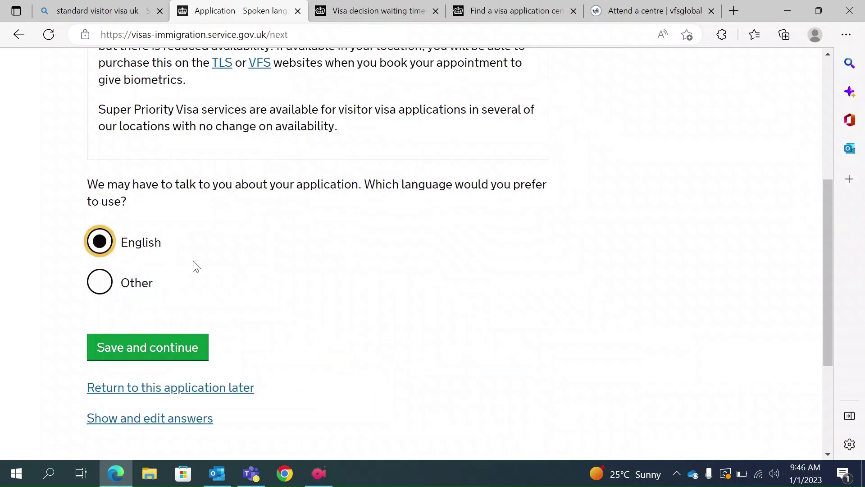
pyautogui.click(152, 349)
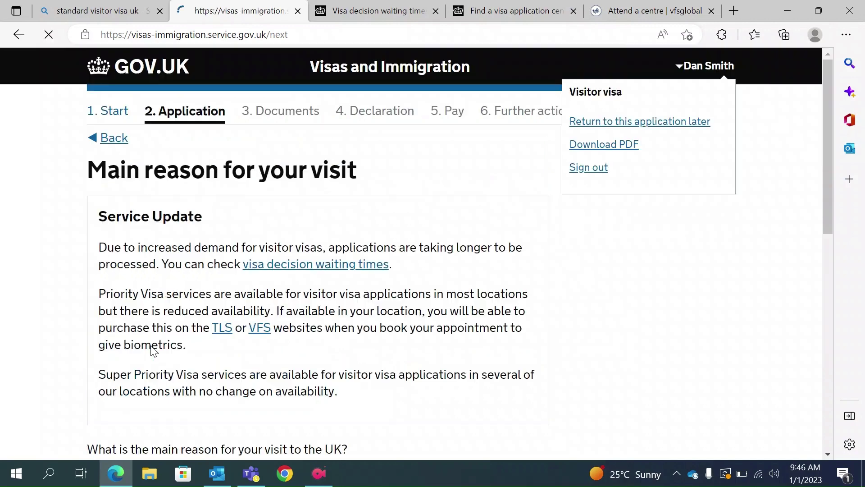
# Choose Tourism as the main reason for the visit and save.
pyautogui.scroll(-1, 153, 351)
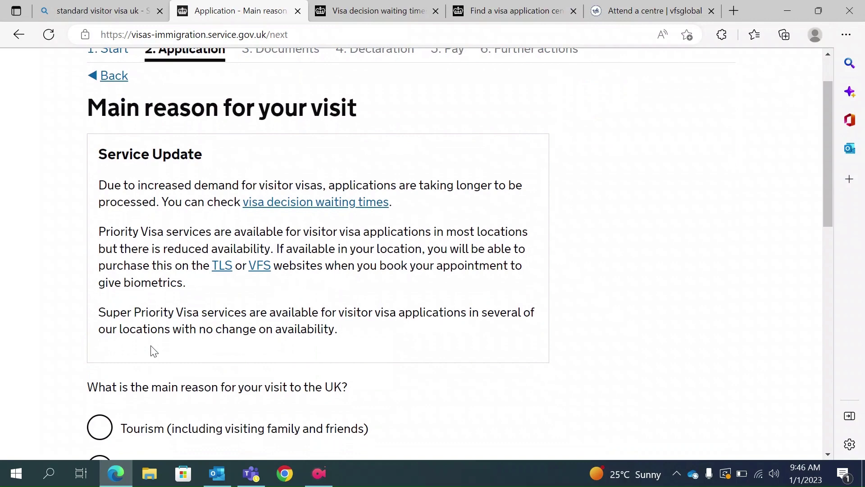
pyautogui.scroll(1, 153, 351)
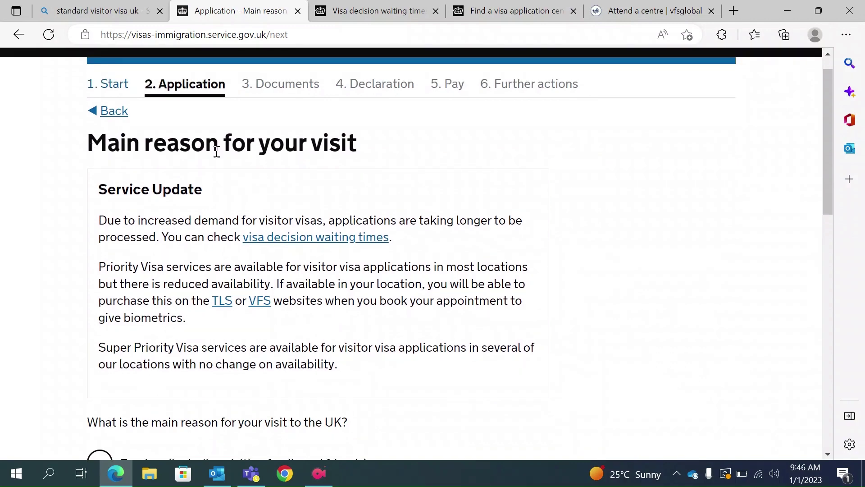
pyautogui.scroll(-4, 331, 158)
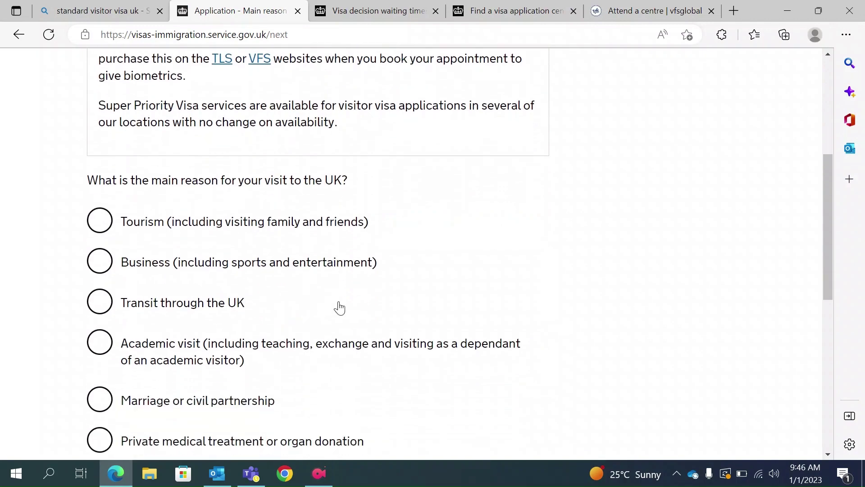
pyautogui.scroll(-1, 339, 308)
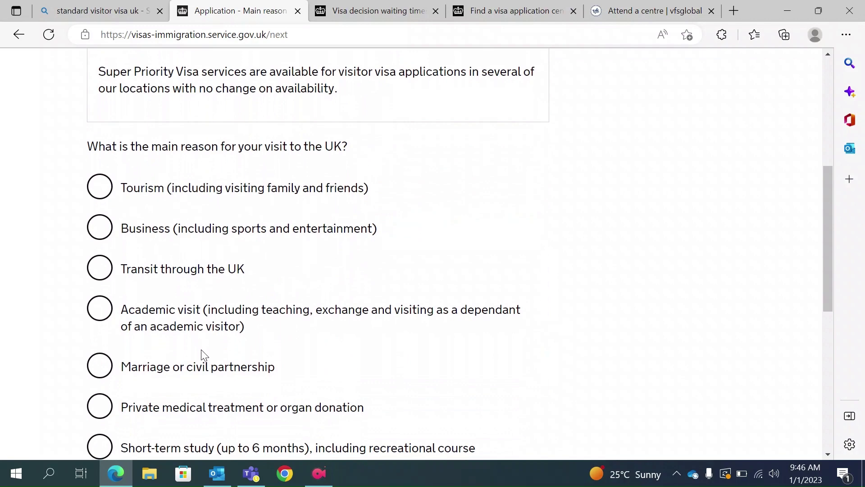
pyautogui.scroll(-2, 202, 368)
pyautogui.scroll(1, 202, 369)
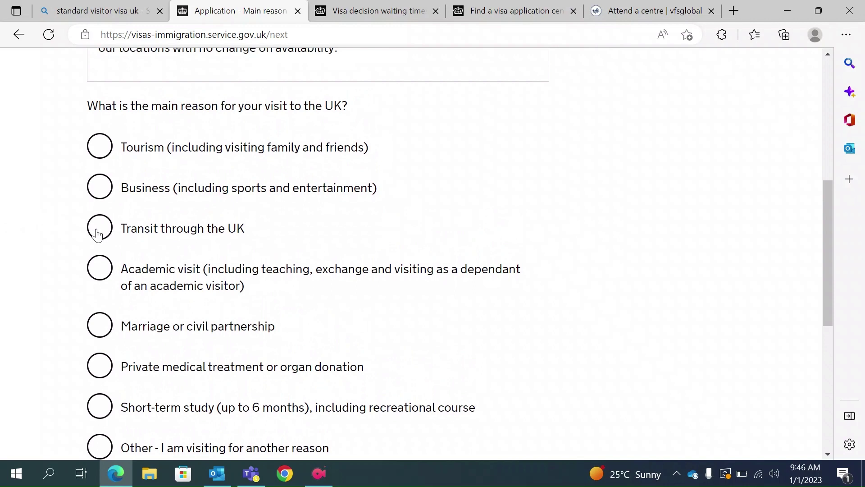
pyautogui.click(92, 148)
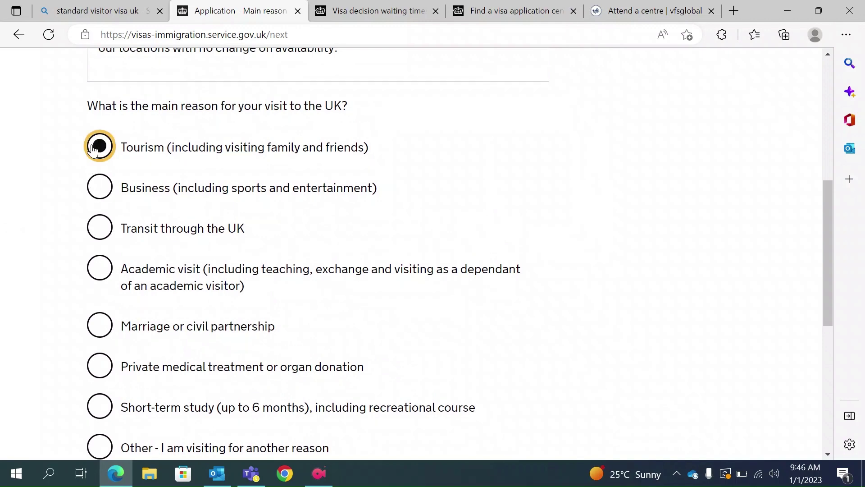
pyautogui.scroll(-2, 91, 149)
pyautogui.scroll(2, 216, 193)
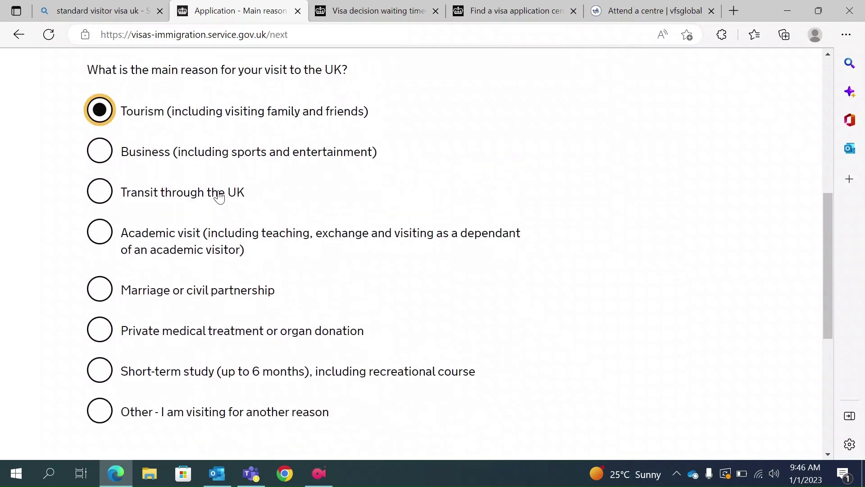
pyautogui.scroll(-2, 219, 196)
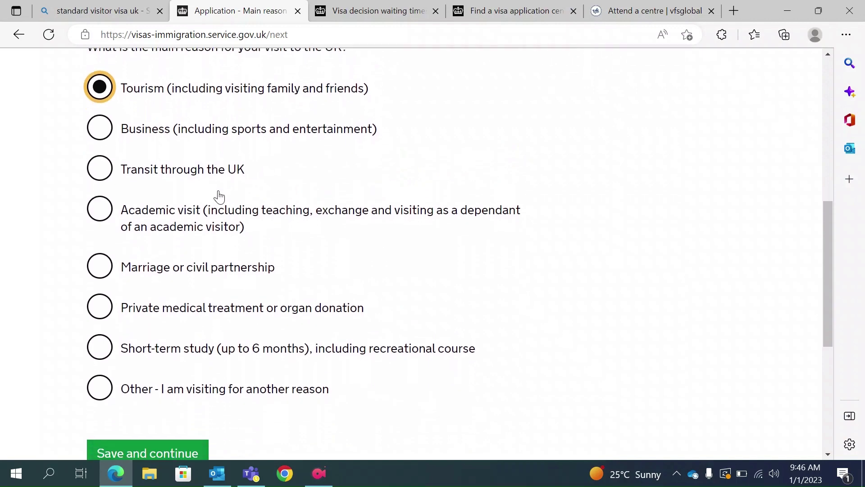
pyautogui.click(131, 401)
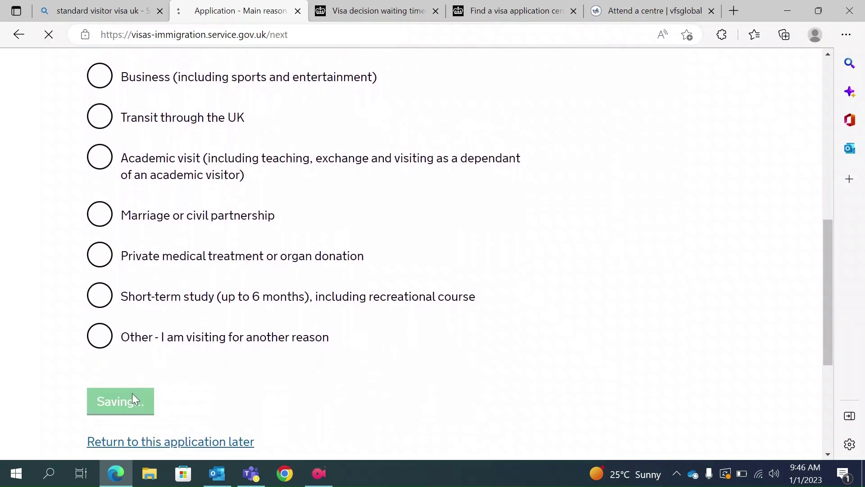
# Select Tourist as the holiday visit type and save.
pyautogui.scroll(-4, 132, 396)
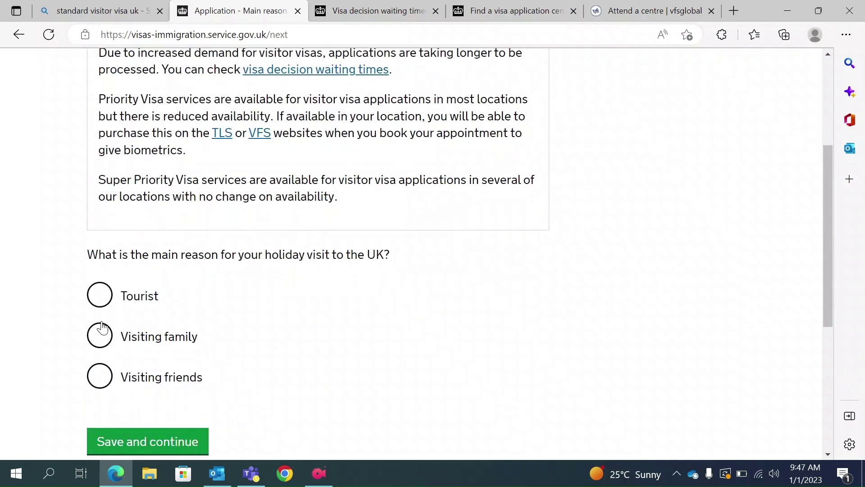
pyautogui.click(98, 304)
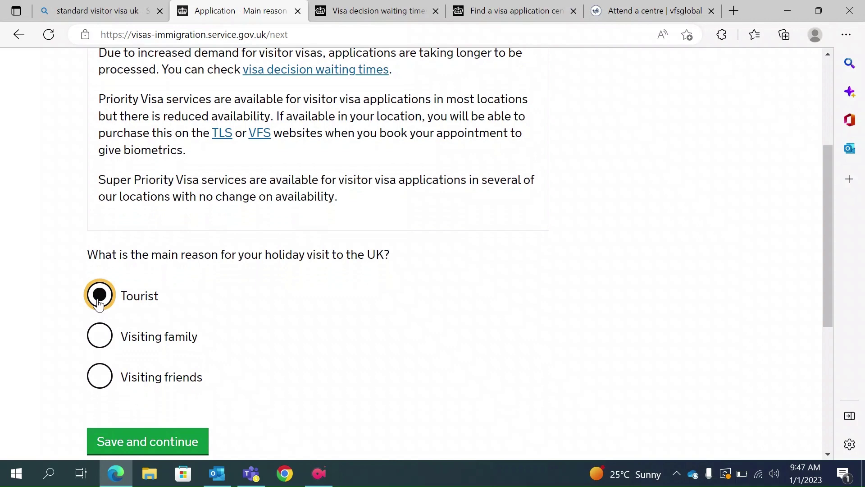
pyautogui.click(166, 444)
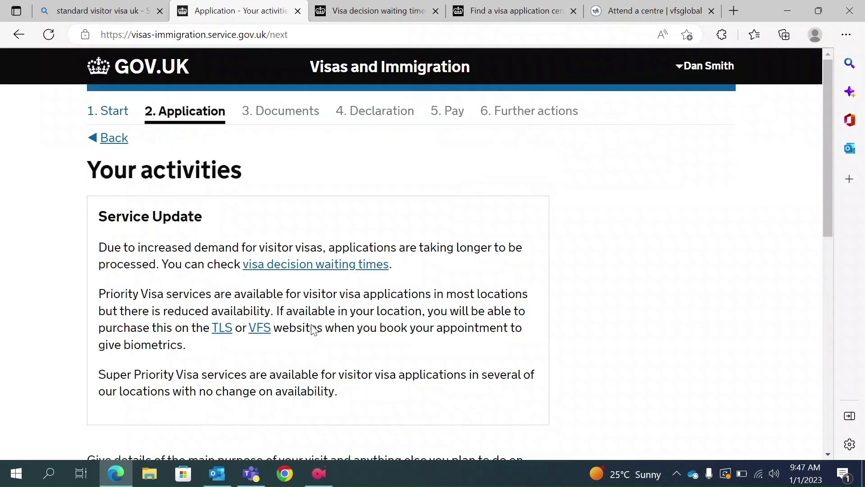
# Describe the trip as 'I want to visit historical places and museum', fixing the spelling, and save.
pyautogui.scroll(-5, 314, 330)
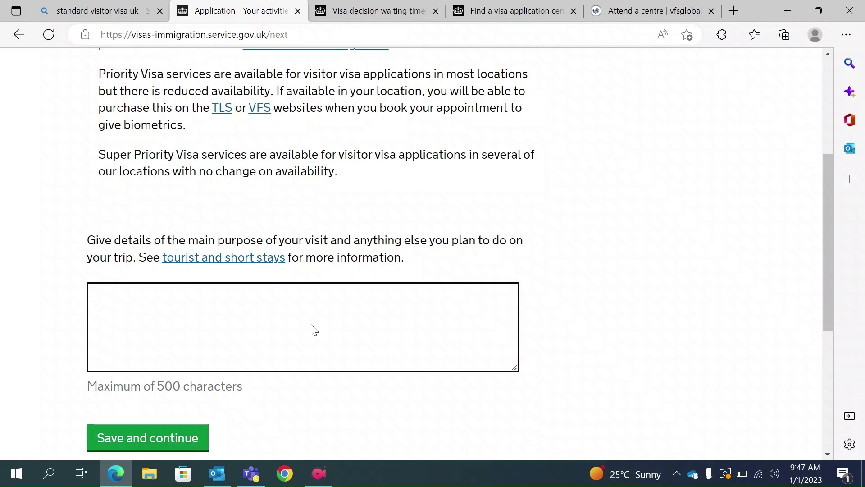
pyautogui.click(220, 315)
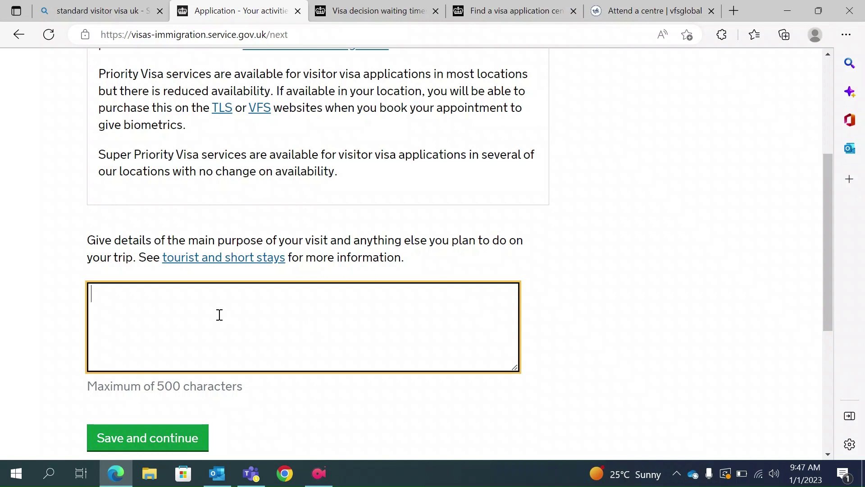
pyautogui.write('Historivc')
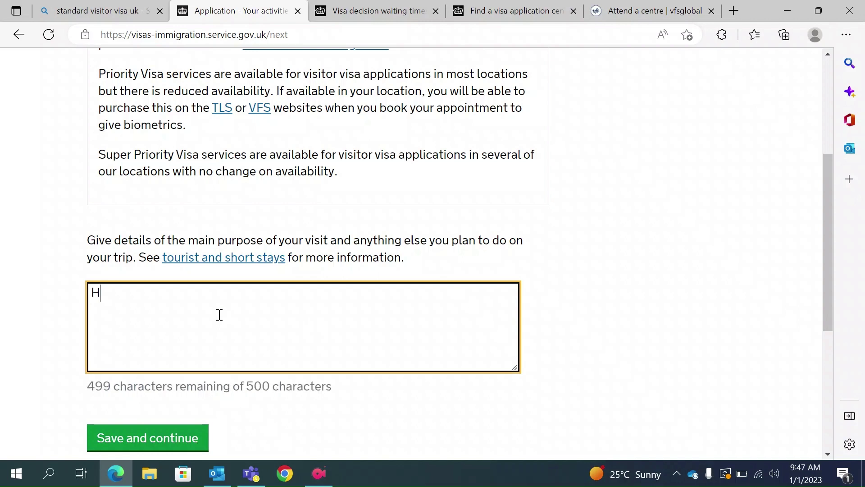
pyautogui.press('BackSpace')
pyautogui.press('BackSpace')
pyautogui.press('BackSpace')
pyautogui.press('BackSpace')
pyautogui.press('BackSpace')
pyautogui.press('BackSpace')
pyautogui.press('BackSpace')
pyautogui.press('BackSpace')
pyautogui.press('BackSpace')
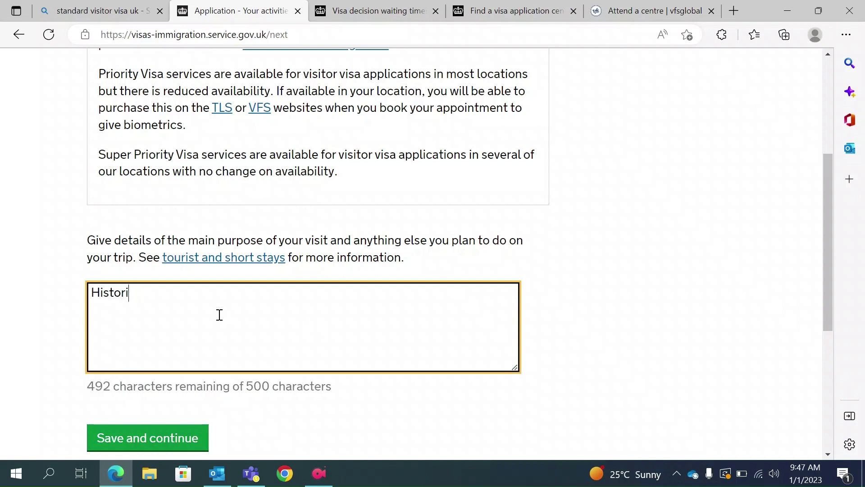
pyautogui.write('I wan')
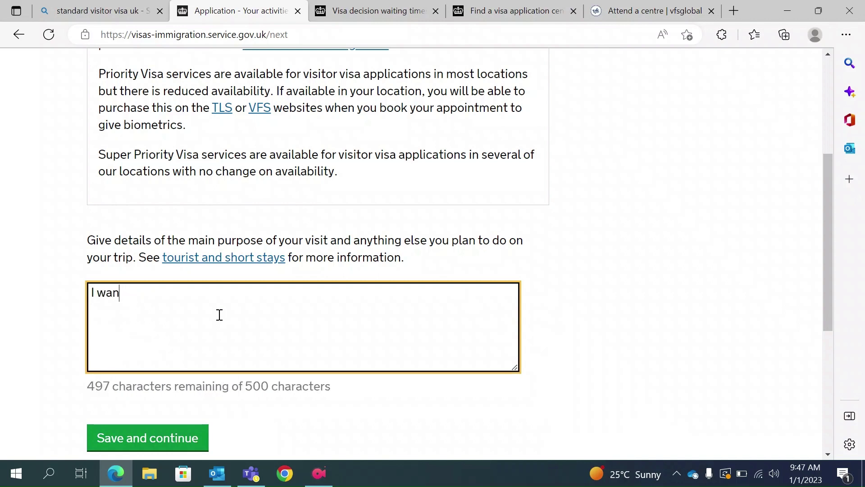
pyautogui.write('t to visit ')
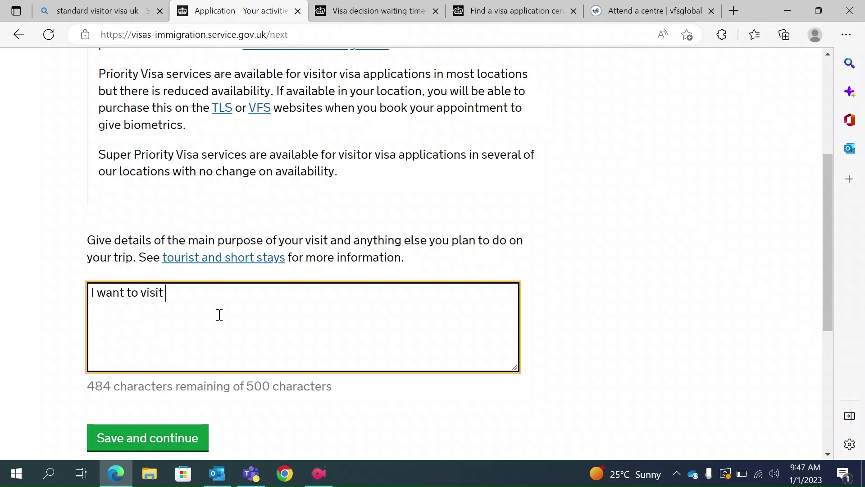
pyautogui.write('historica')
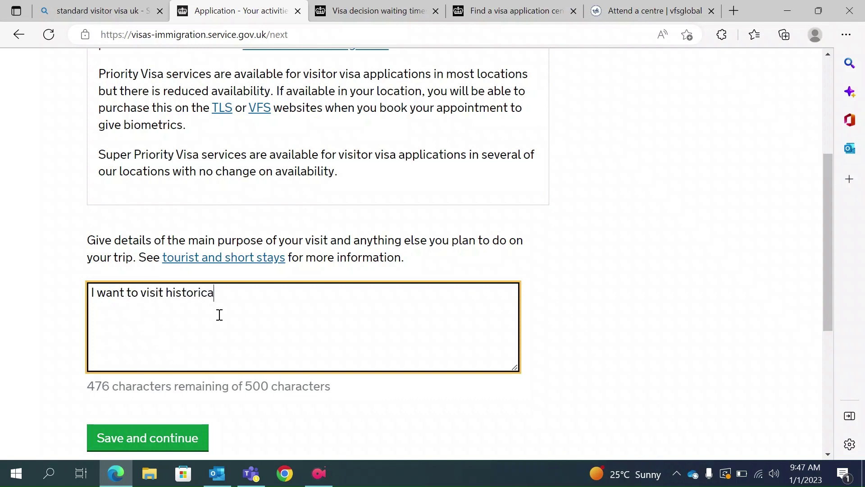
pyautogui.write('l places and musue')
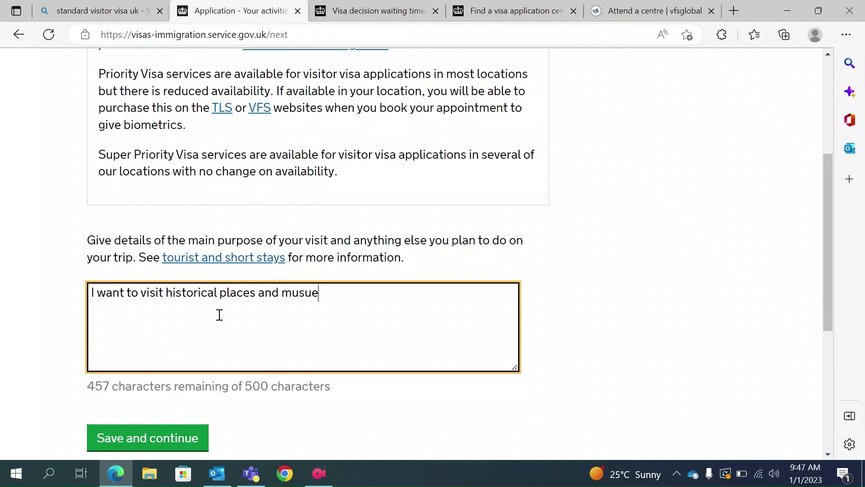
pyautogui.write('m')
pyautogui.press('Left')
pyautogui.press('Left')
pyautogui.press('Left')
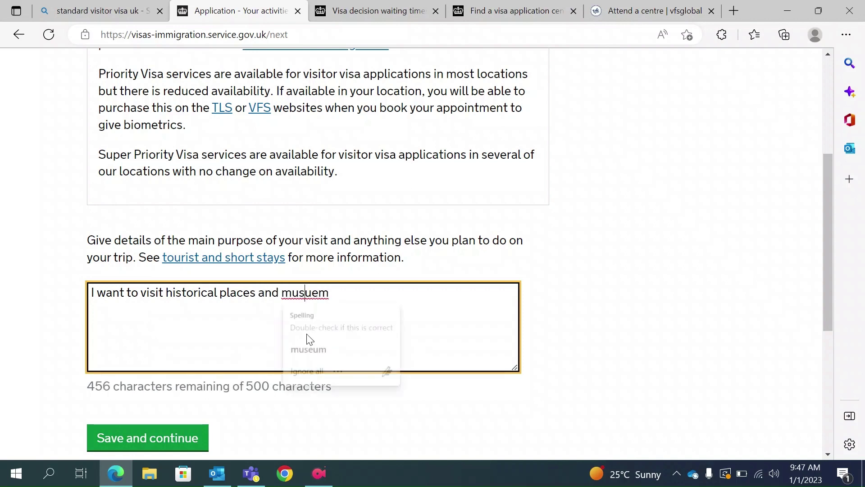
pyautogui.click(339, 356)
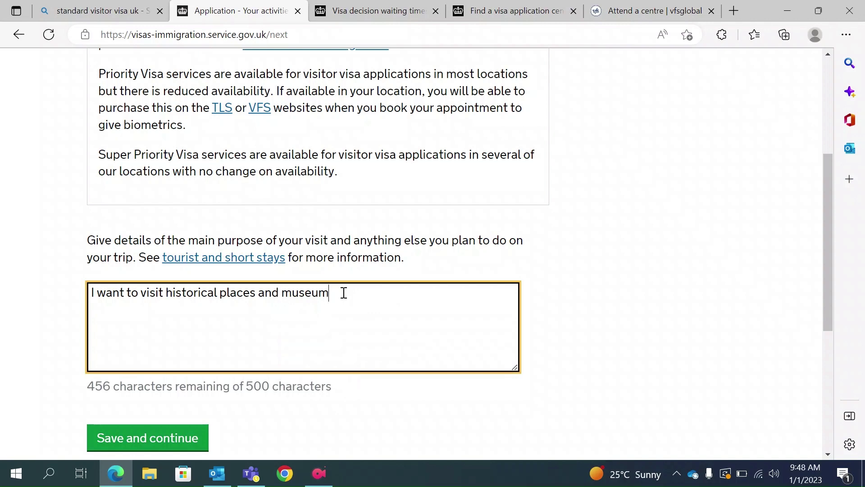
pyautogui.click(163, 436)
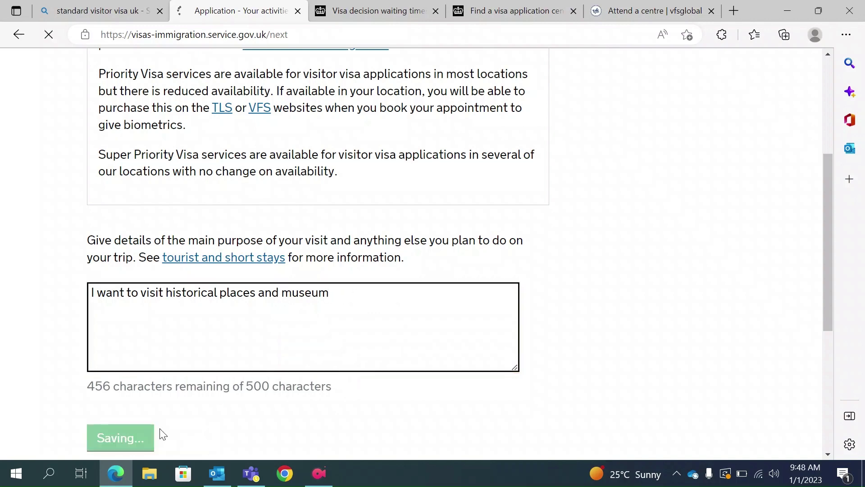
pyautogui.scroll(-5, 162, 434)
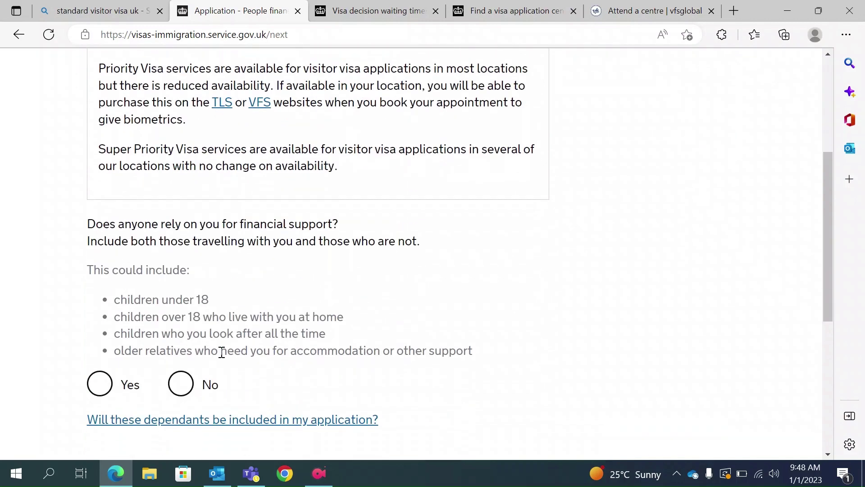
# Answer No to anyone relying on you for financial support and save it.
pyautogui.scroll(2, 222, 352)
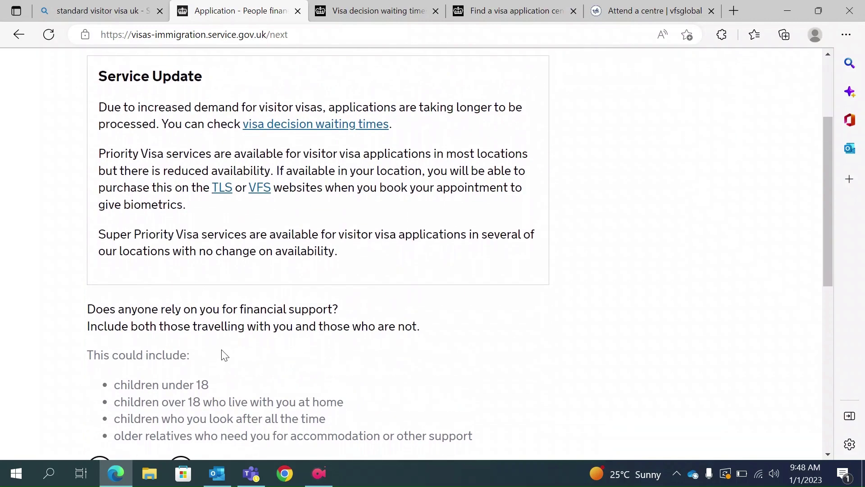
pyautogui.scroll(3, 265, 332)
pyautogui.scroll(-3, 263, 324)
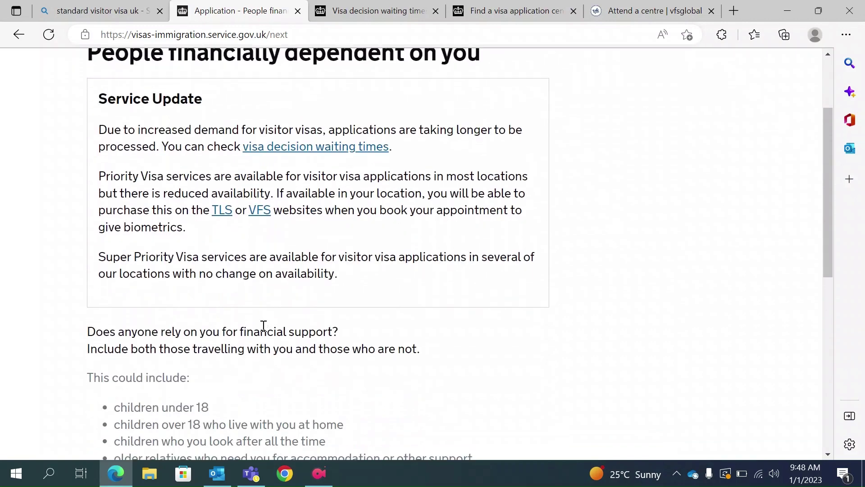
pyautogui.scroll(-1, 264, 326)
pyautogui.scroll(-1, 263, 329)
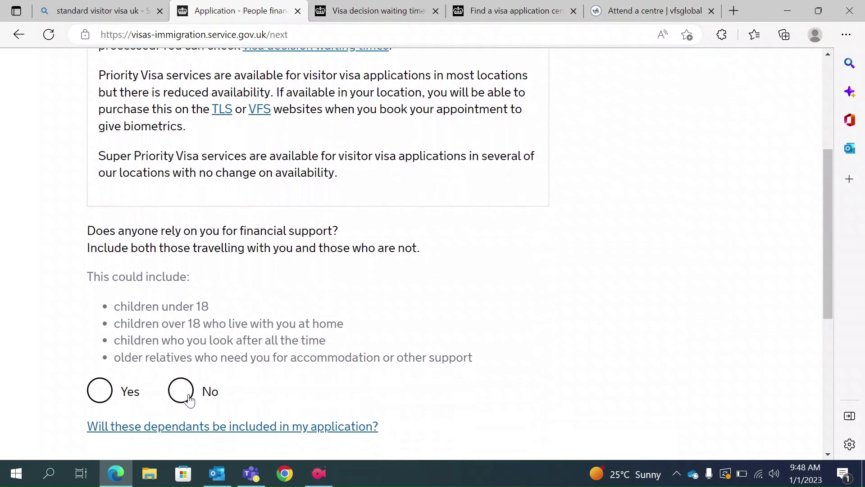
pyautogui.click(108, 390)
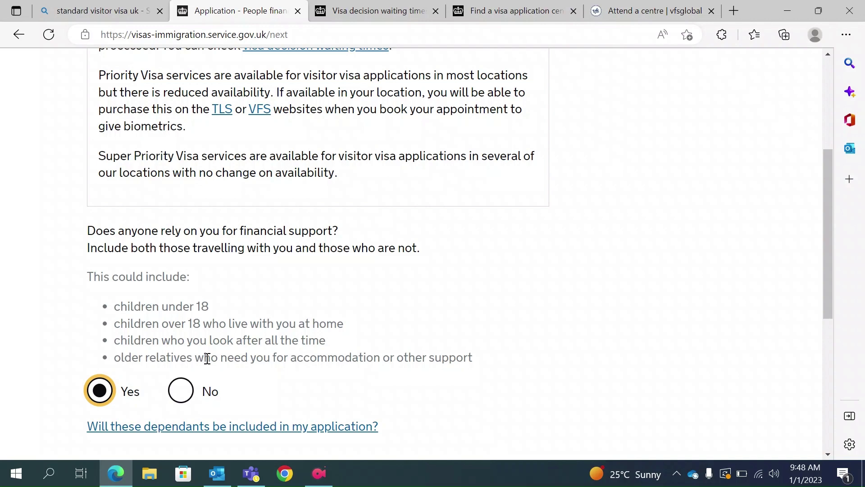
pyautogui.scroll(-3, 207, 358)
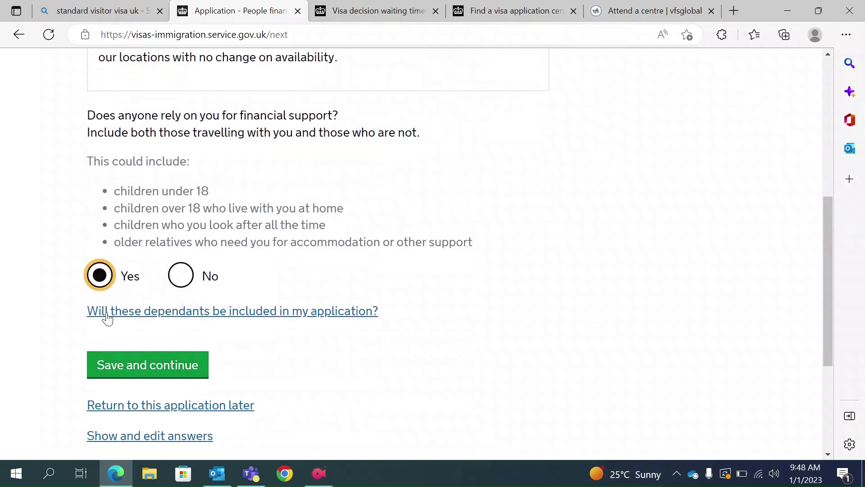
pyautogui.click(180, 278)
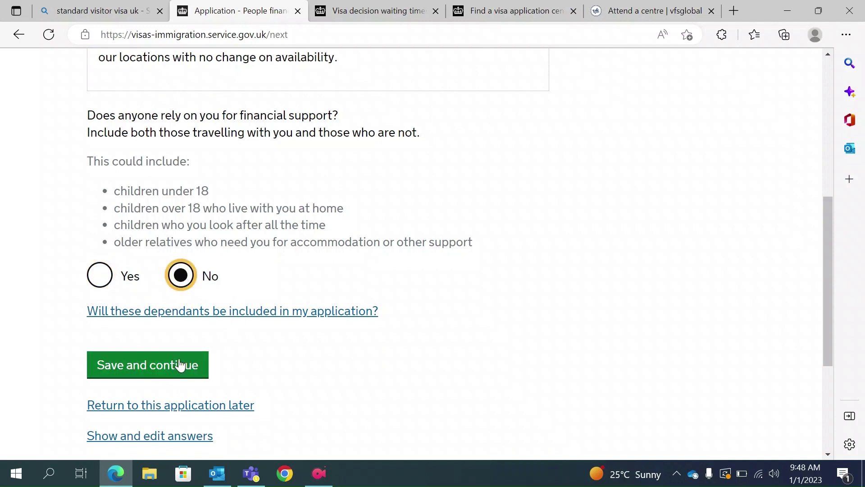
pyautogui.click(165, 371)
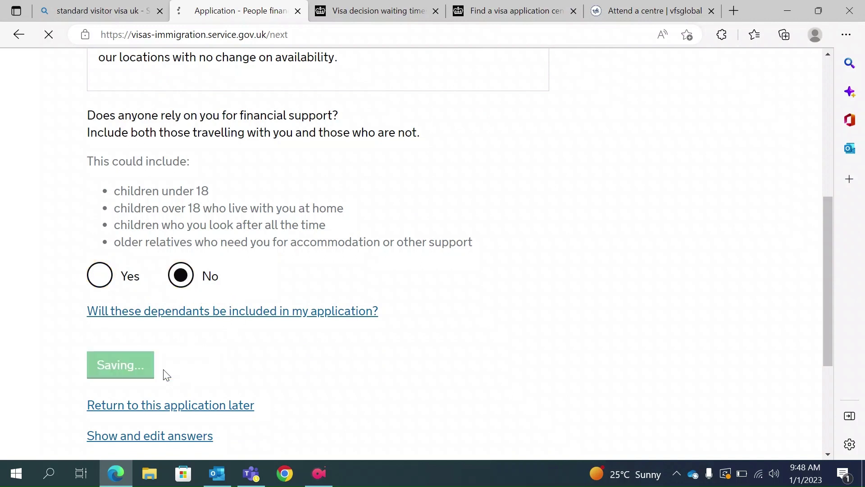
# Mark this parent as the mother and enter her given names and family name.
pyautogui.scroll(-5, 164, 370)
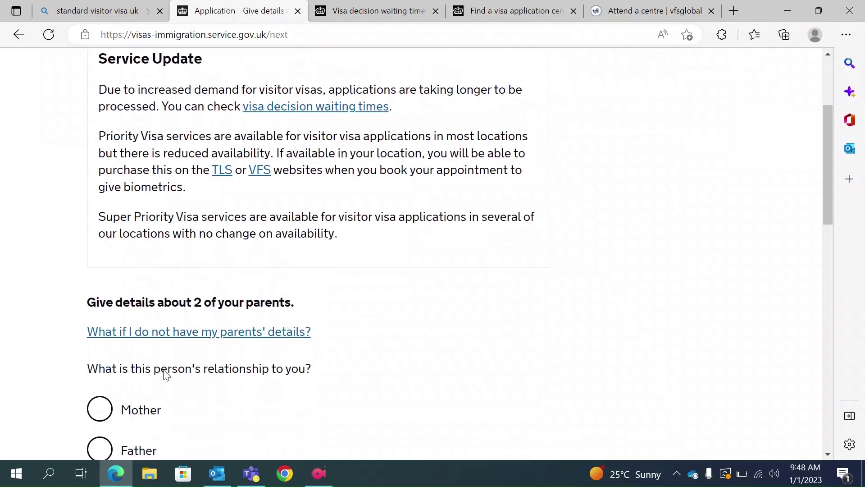
pyautogui.scroll(-2, 166, 375)
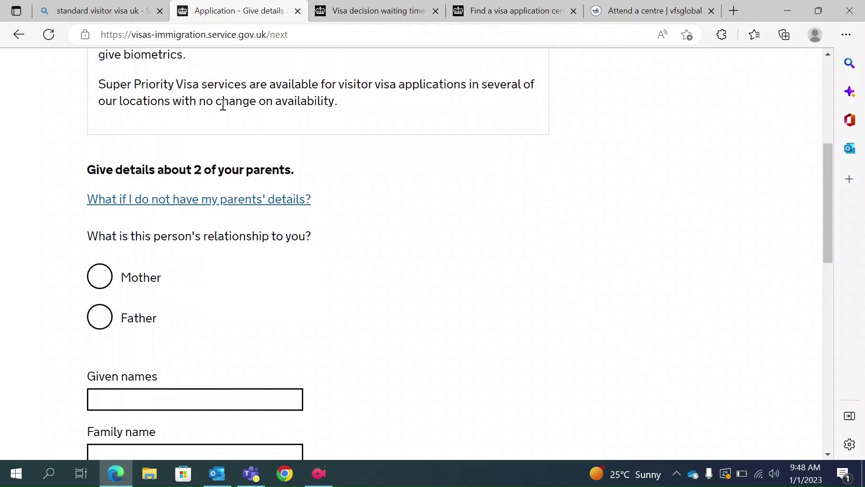
pyautogui.scroll(-2, 188, 271)
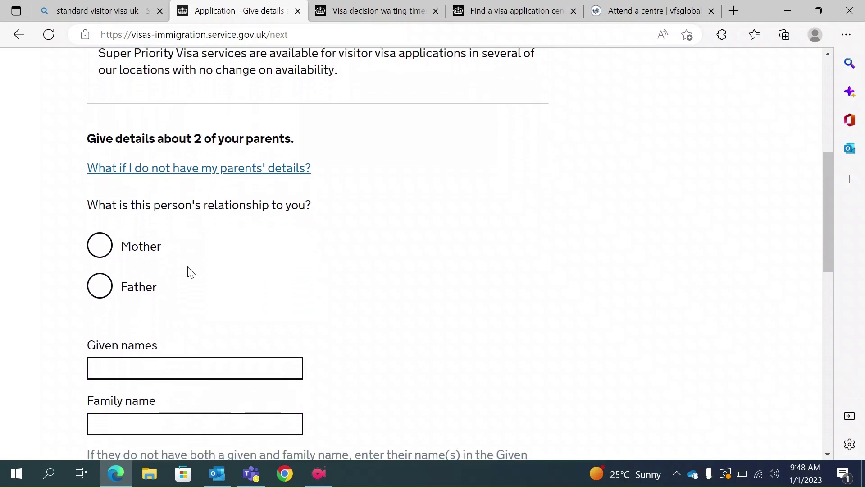
pyautogui.click(100, 205)
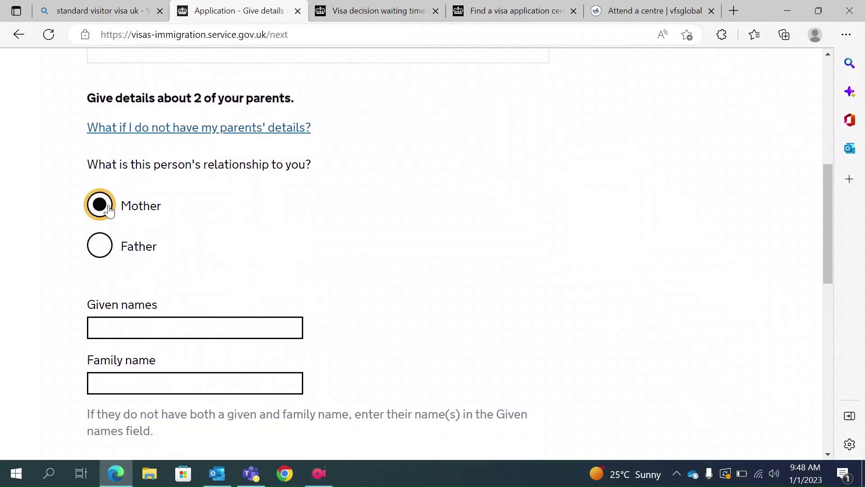
pyautogui.click(159, 334)
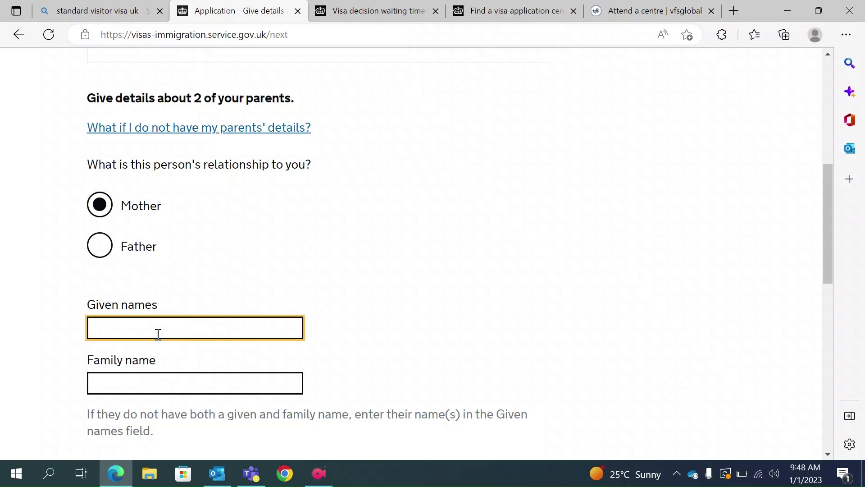
pyautogui.click(123, 384)
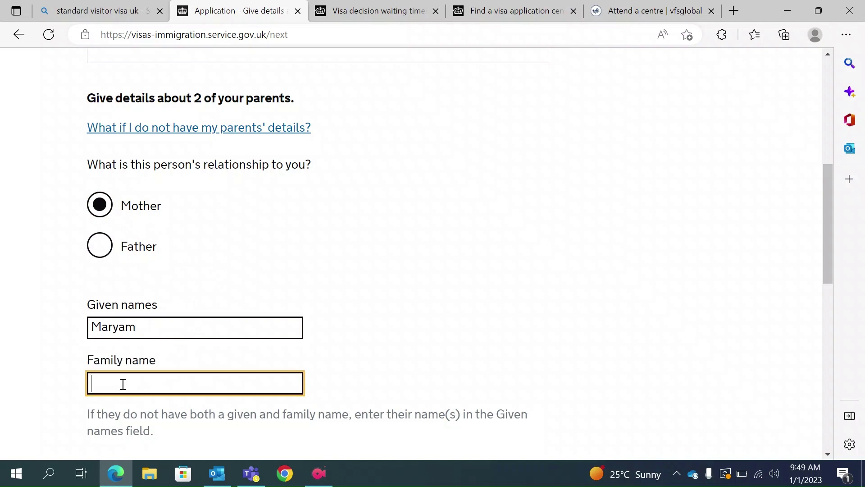
pyautogui.write('Smith')
pyautogui.scroll(-2, 123, 384)
pyautogui.scroll(-1, 191, 361)
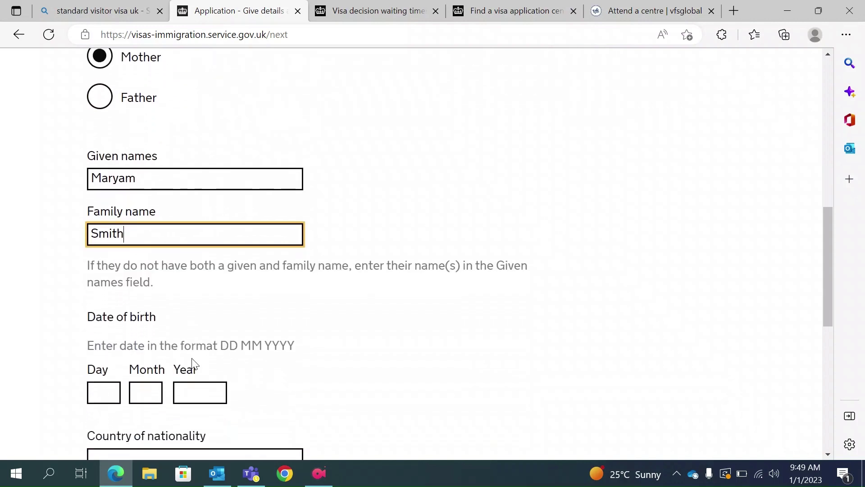
pyautogui.click(109, 400)
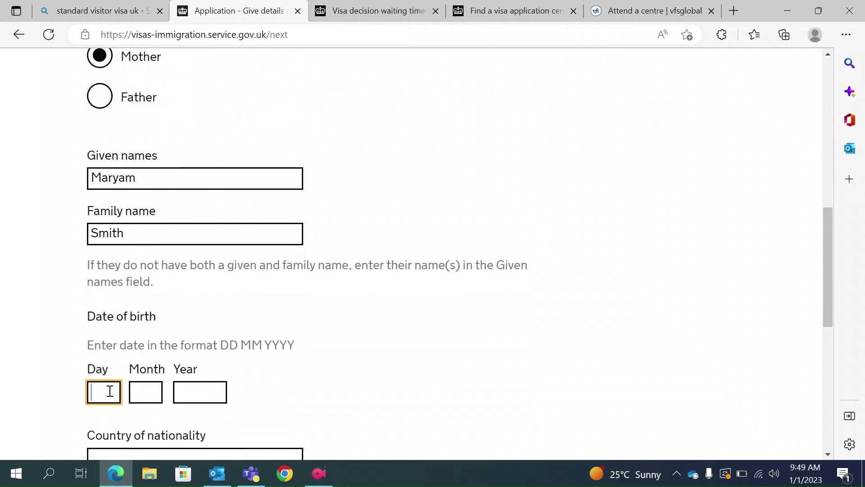
pyautogui.write('01')
pyautogui.click(149, 392)
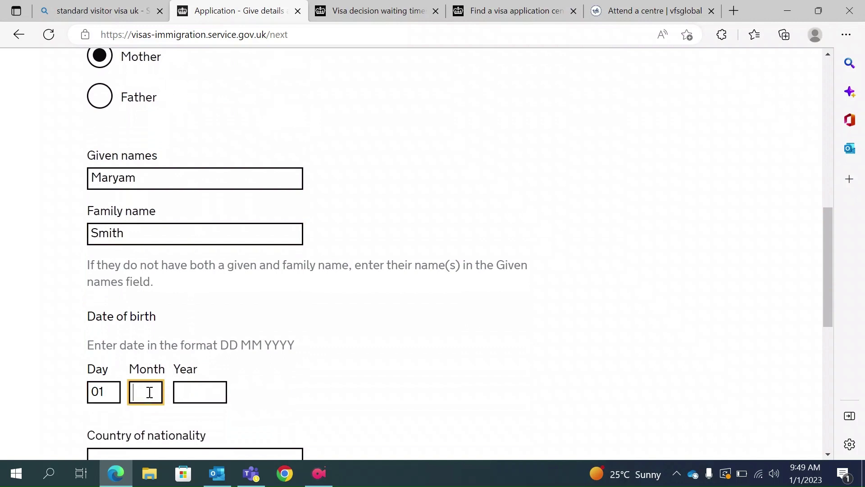
pyautogui.write('01')
pyautogui.click(197, 398)
pyautogui.write('1')
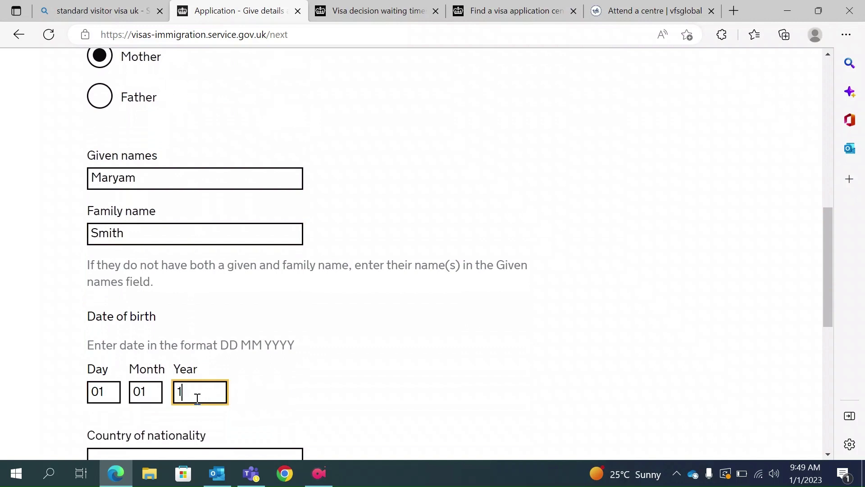
pyautogui.write('974')
# Set her nationality to India, always held, and save the mother's details.
pyautogui.scroll(-2, 195, 400)
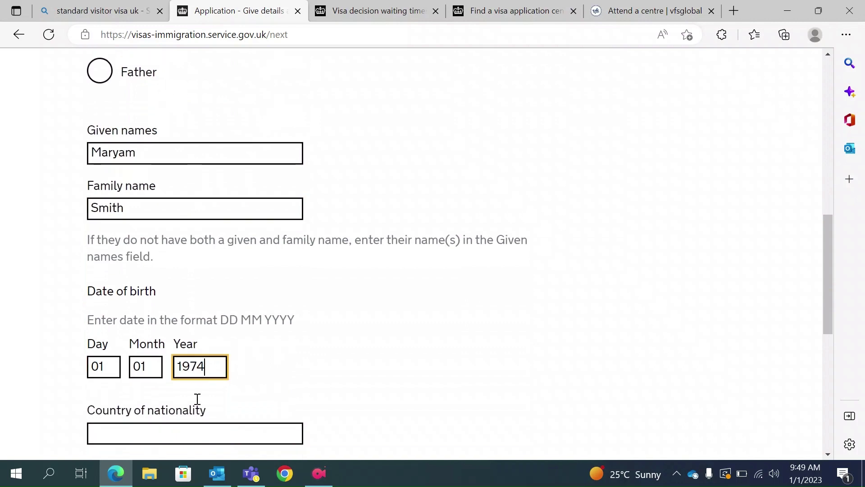
pyautogui.click(147, 381)
pyautogui.write('India')
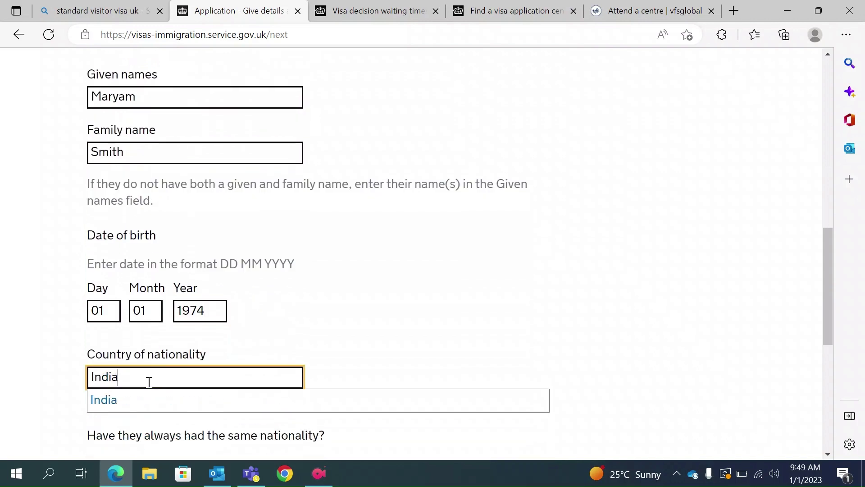
pyautogui.press('Down')
pyautogui.press('Return')
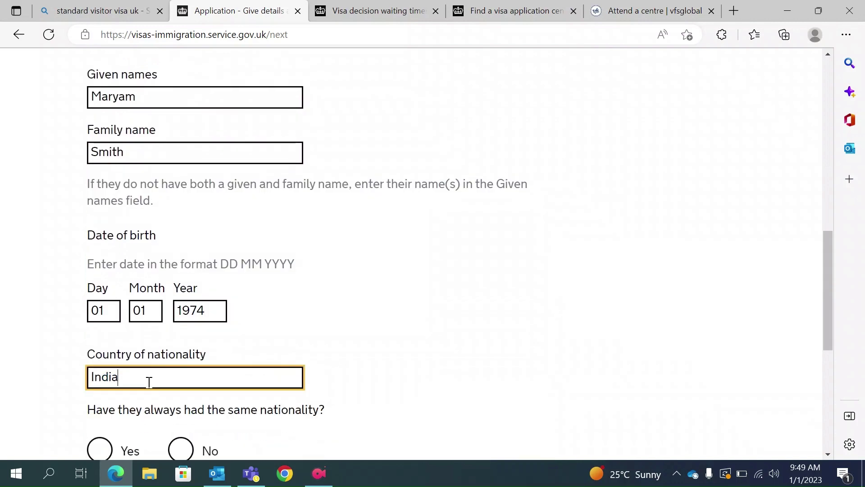
pyautogui.scroll(-2, 177, 371)
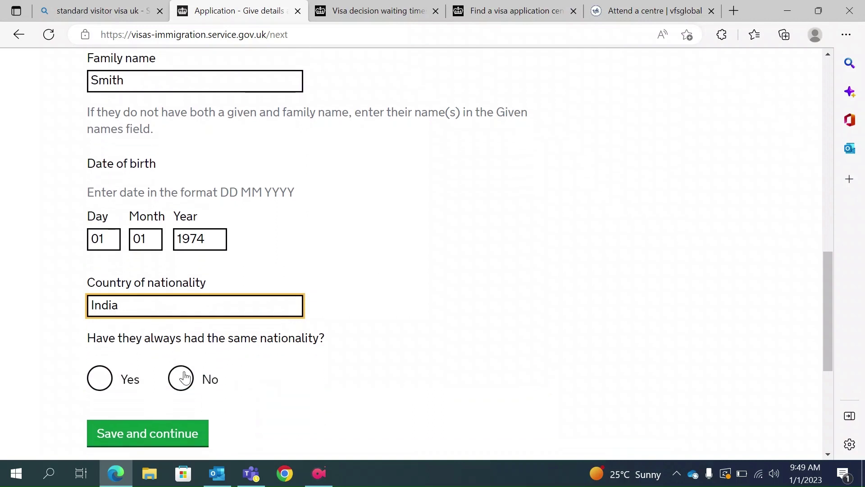
pyautogui.click(100, 377)
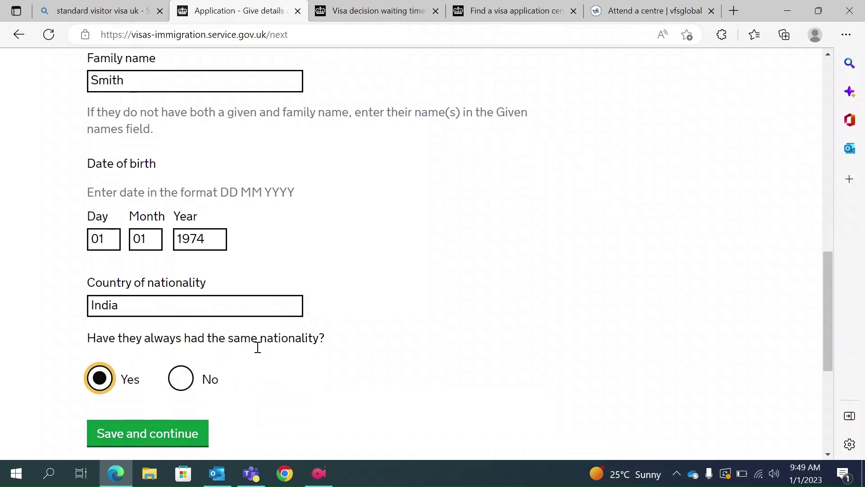
pyautogui.click(144, 433)
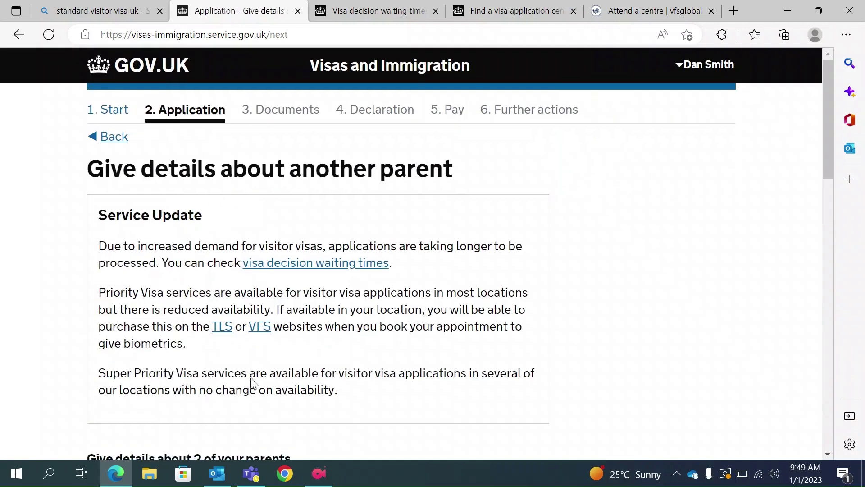
# Mark the second parent as the father and enter his given names and family name.
pyautogui.scroll(-5, 250, 381)
pyautogui.click(102, 369)
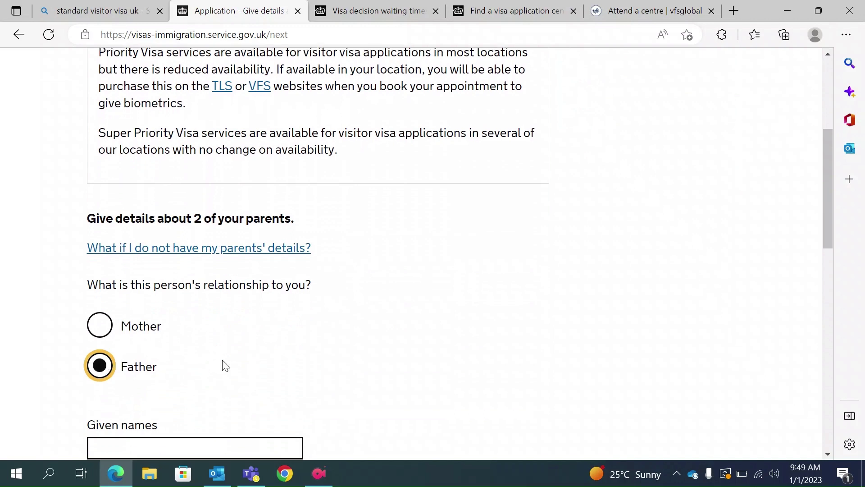
pyautogui.scroll(-2, 222, 365)
pyautogui.click(151, 356)
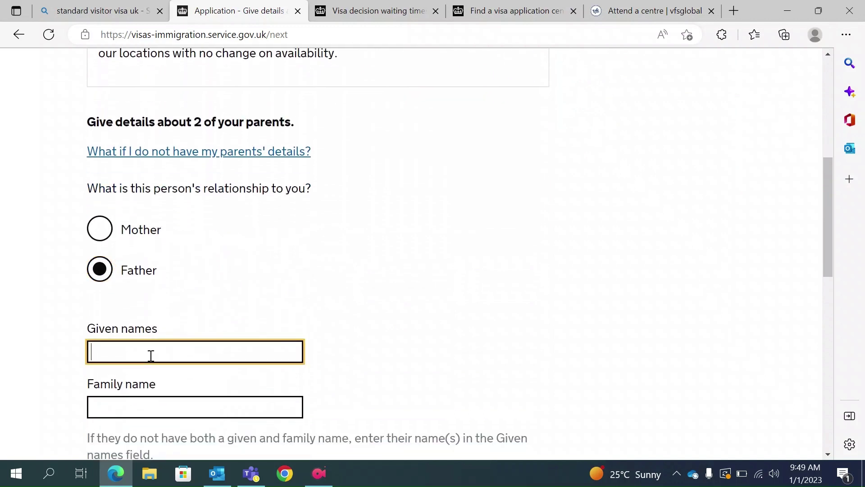
pyautogui.click(114, 406)
pyautogui.write('Smith')
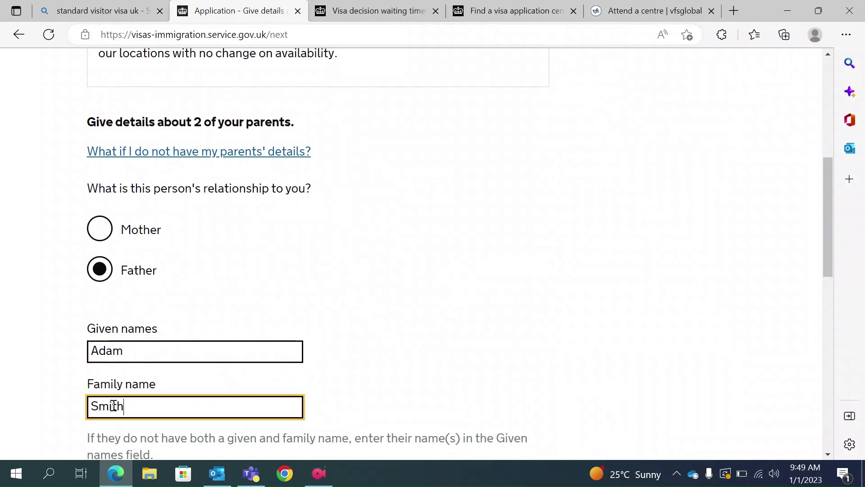
# Enter the father's date of birth as 01 01 1970.
pyautogui.scroll(-3, 114, 408)
pyautogui.click(103, 431)
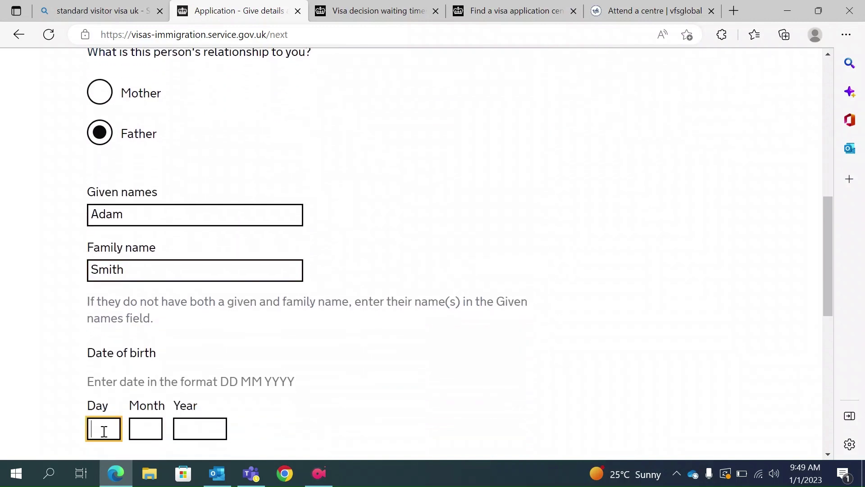
pyautogui.write('01')
pyautogui.click(133, 429)
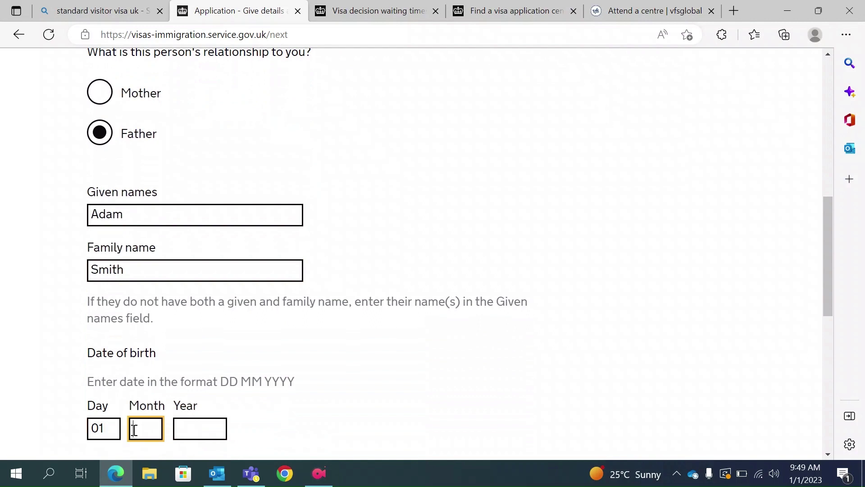
pyautogui.write('01')
pyautogui.click(188, 429)
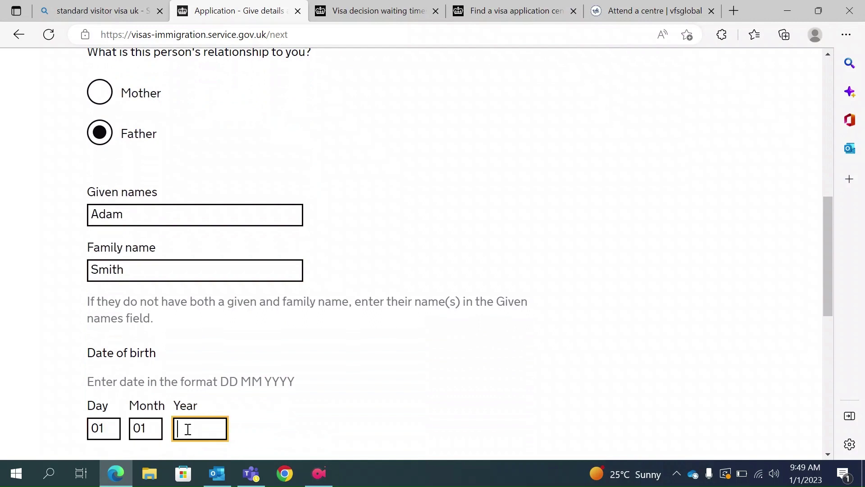
pyautogui.write('1970')
# Set his nationality to India, always held, and save the father's details.
pyautogui.scroll(-1, 189, 430)
pyautogui.click(158, 438)
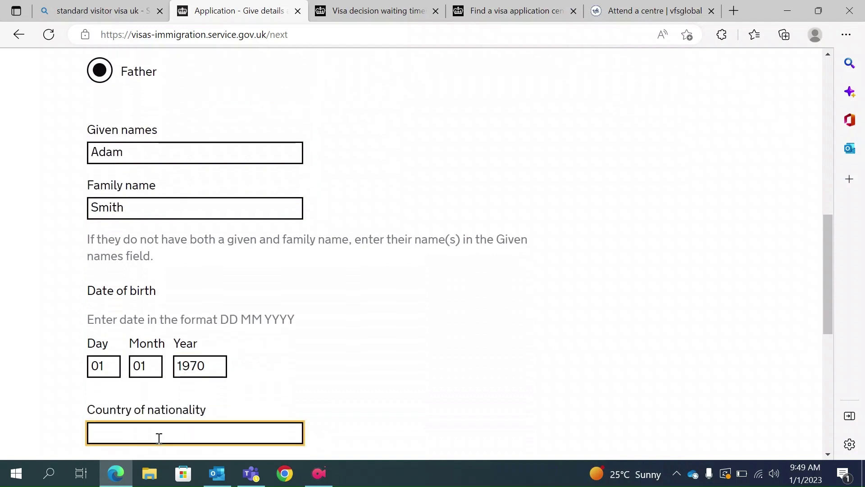
pyautogui.write('India')
pyautogui.press('Return')
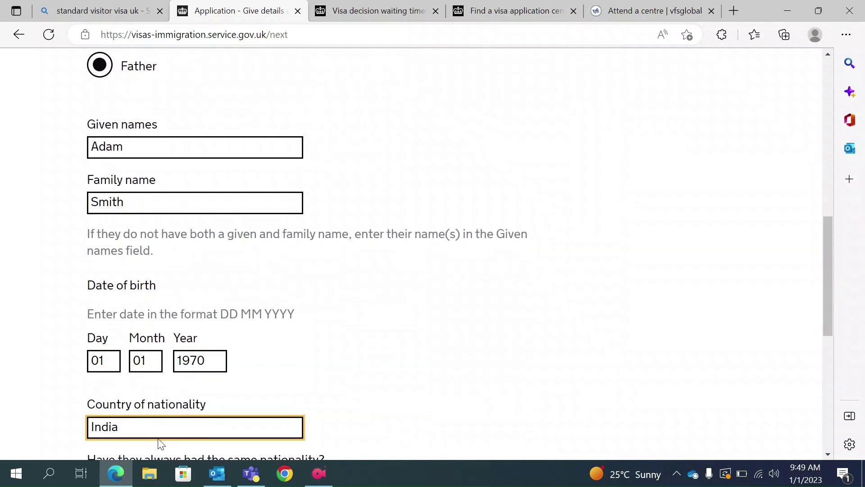
pyautogui.scroll(-2, 129, 440)
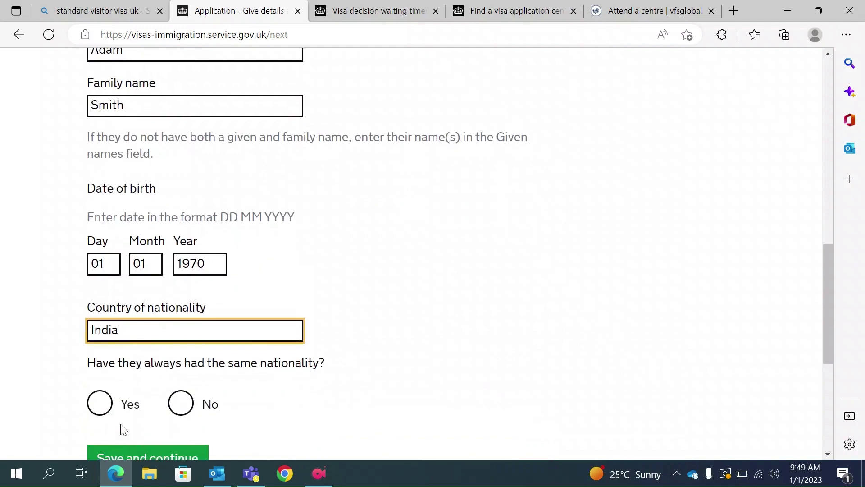
pyautogui.click(100, 402)
pyautogui.scroll(-2, 158, 394)
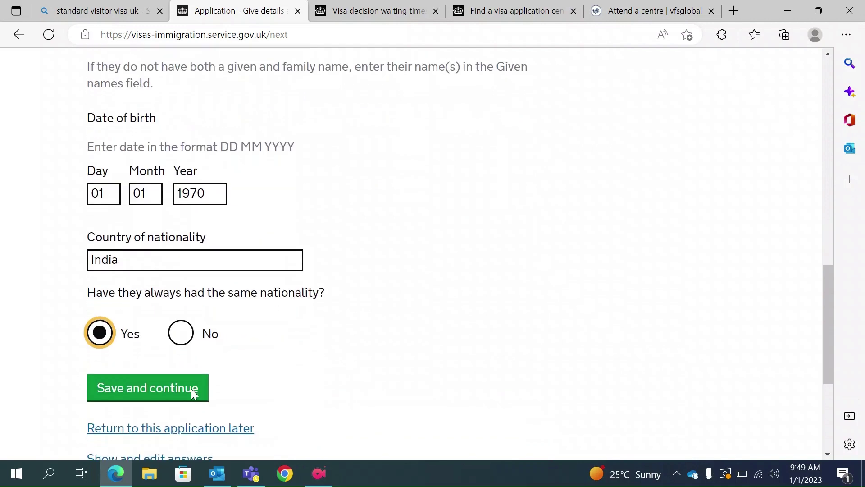
pyautogui.click(151, 393)
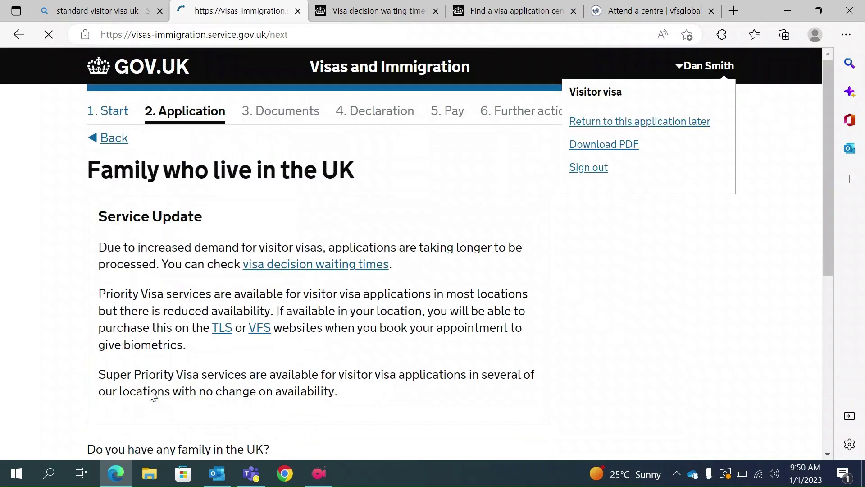
# Answer No to having family in the UK and save.
pyautogui.scroll(-5, 153, 395)
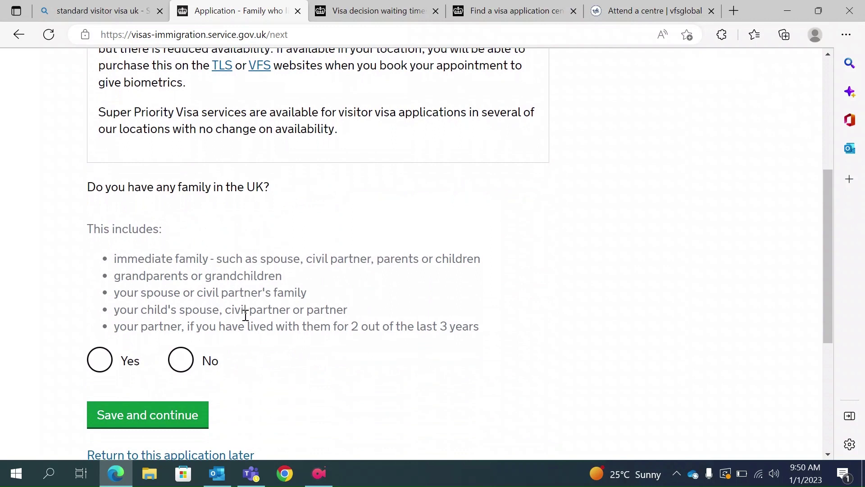
pyautogui.click(180, 374)
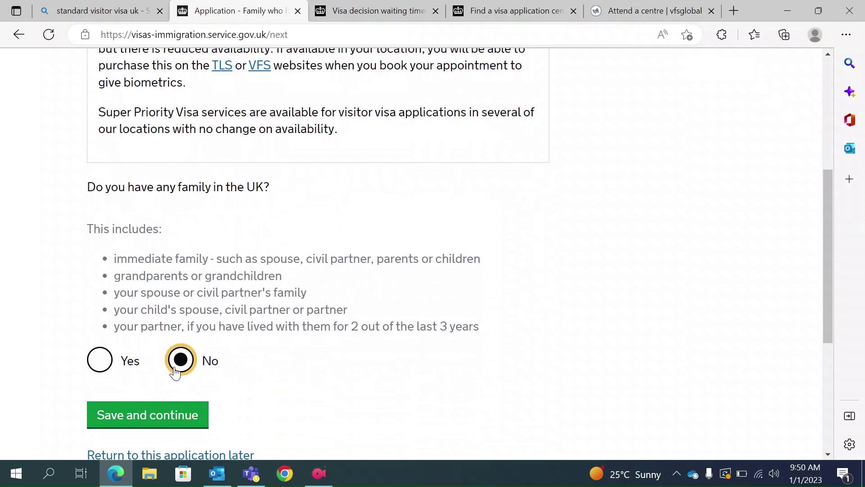
pyautogui.click(164, 426)
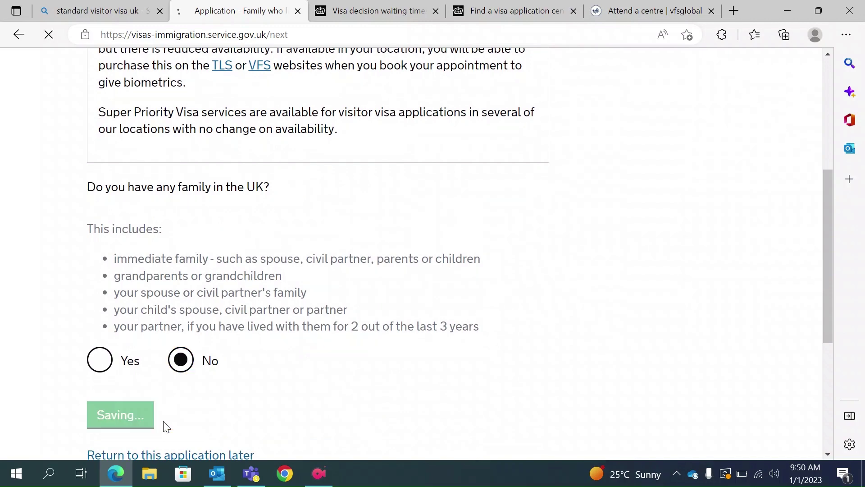
# Answer No to travelling as part of an organised group and save.
pyautogui.scroll(-3, 165, 426)
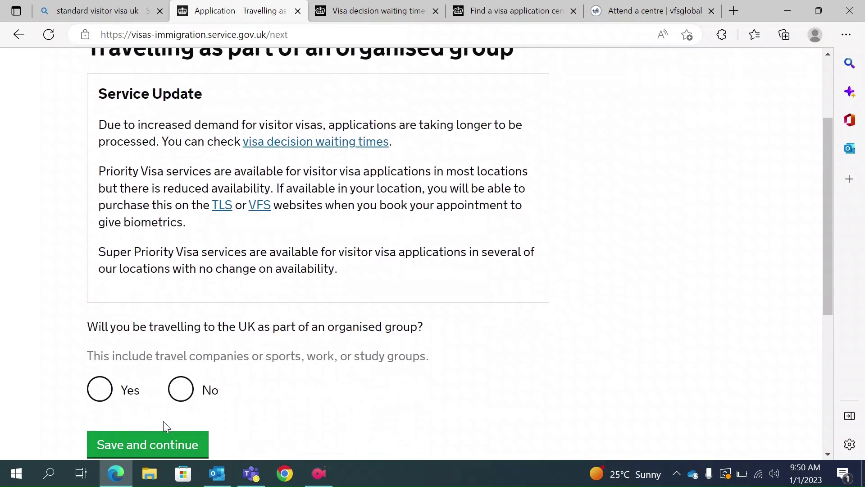
pyautogui.click(189, 369)
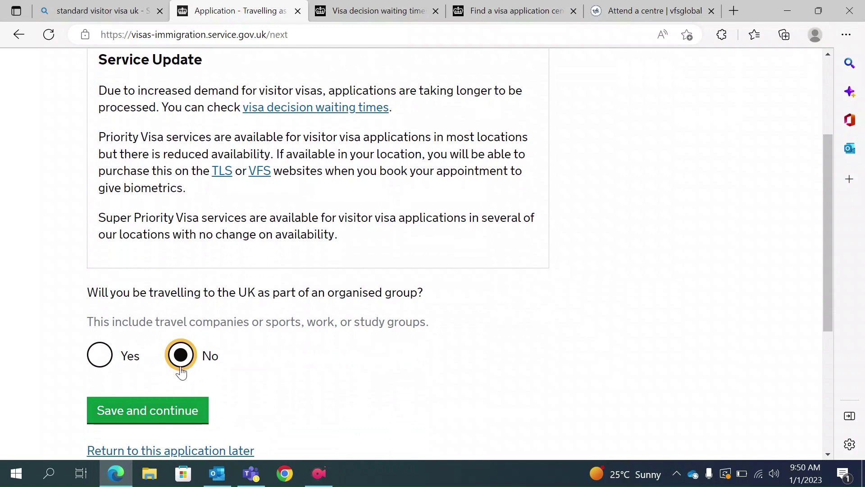
pyautogui.click(137, 403)
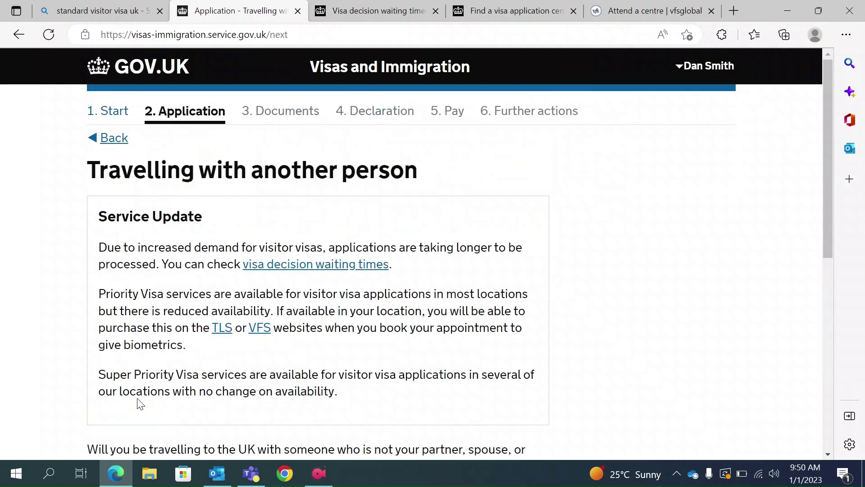
# Answer No to travelling with anyone besides a partner, spouse or dependant, and save.
pyautogui.scroll(-4, 137, 399)
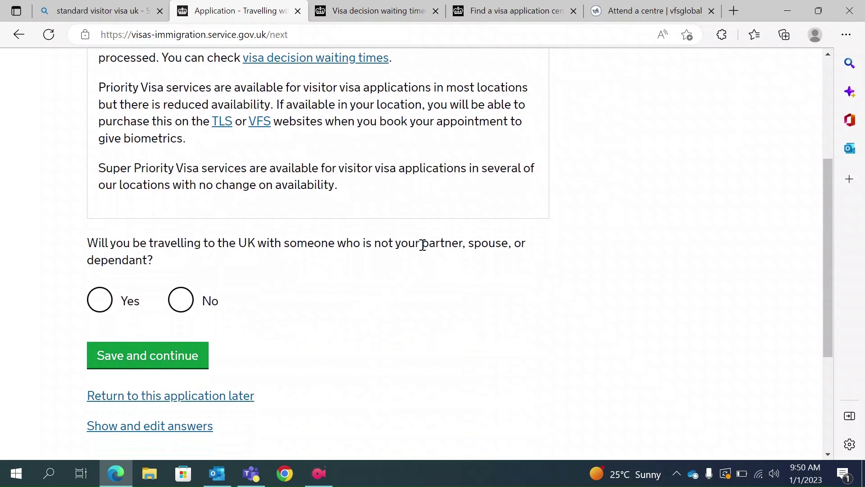
pyautogui.moveTo(421, 244); pyautogui.dragTo(498, 259)
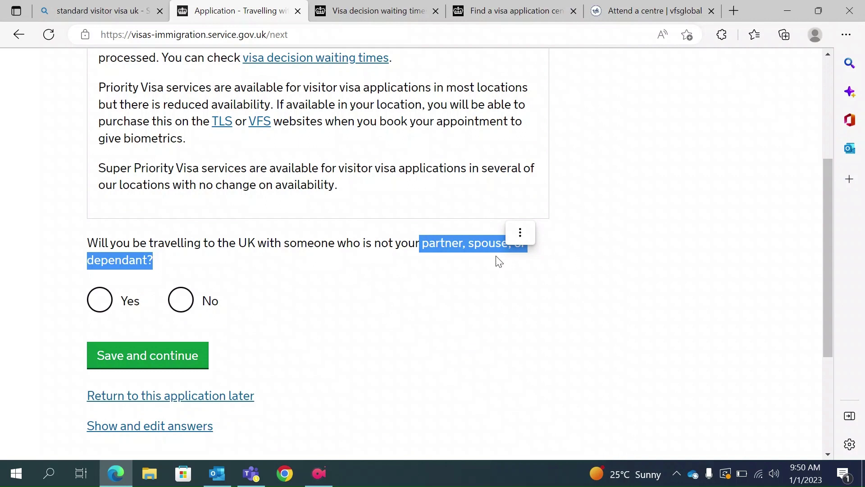
pyautogui.click(182, 301)
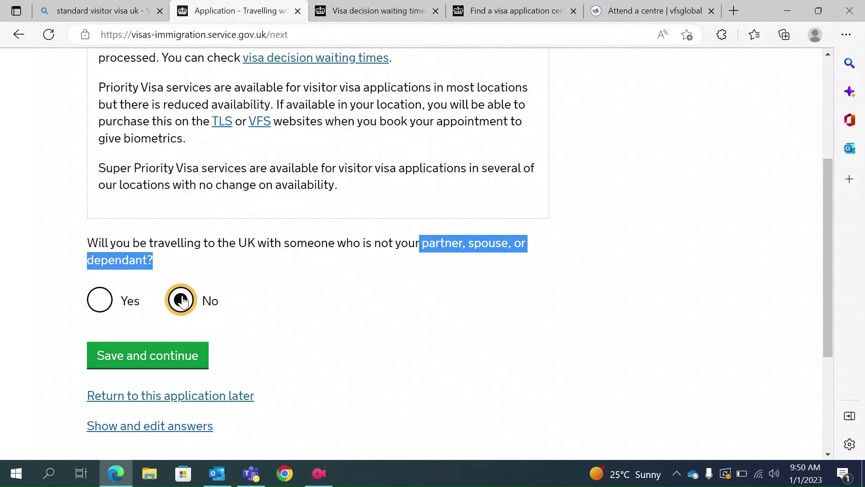
pyautogui.click(164, 364)
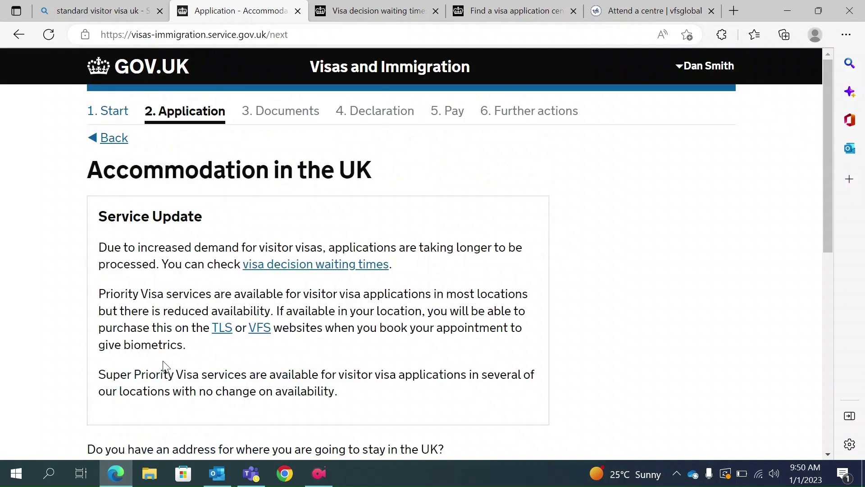
# Answer No to having a UK address and save.
pyautogui.scroll(-3, 161, 345)
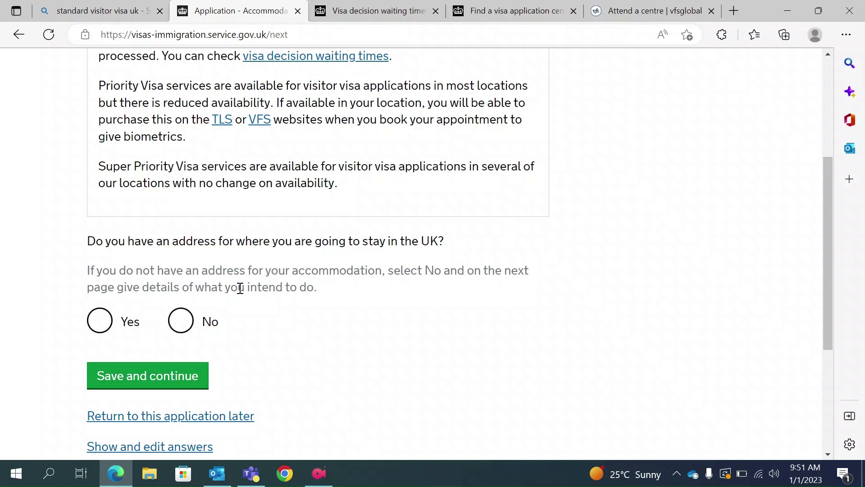
pyautogui.click(180, 321)
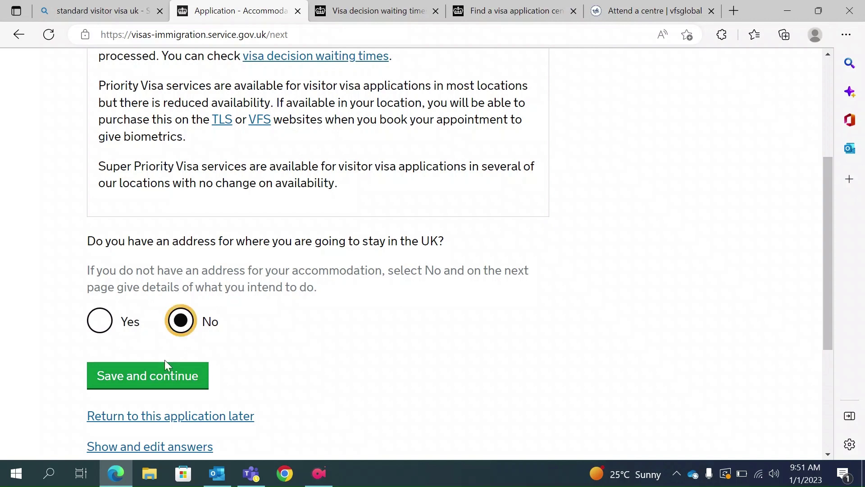
pyautogui.click(144, 388)
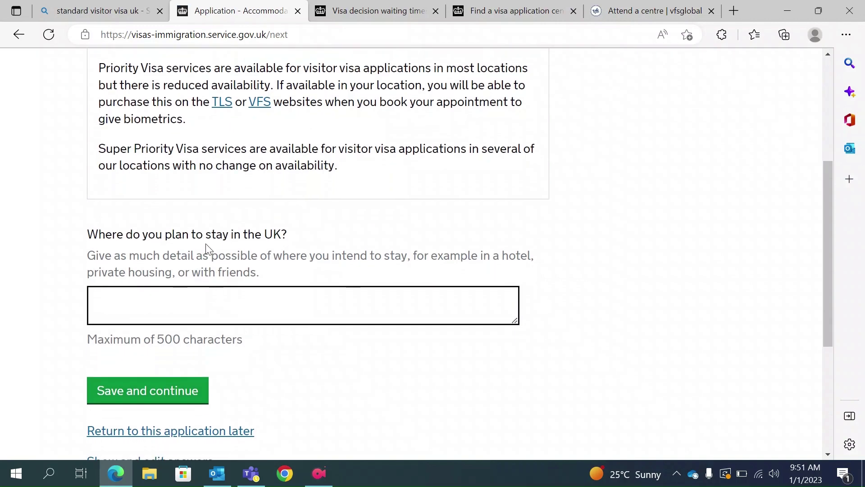
# Enter 'Abc Hotel' as the planned place to stay and save.
pyautogui.moveTo(288, 234); pyautogui.dragTo(90, 223)
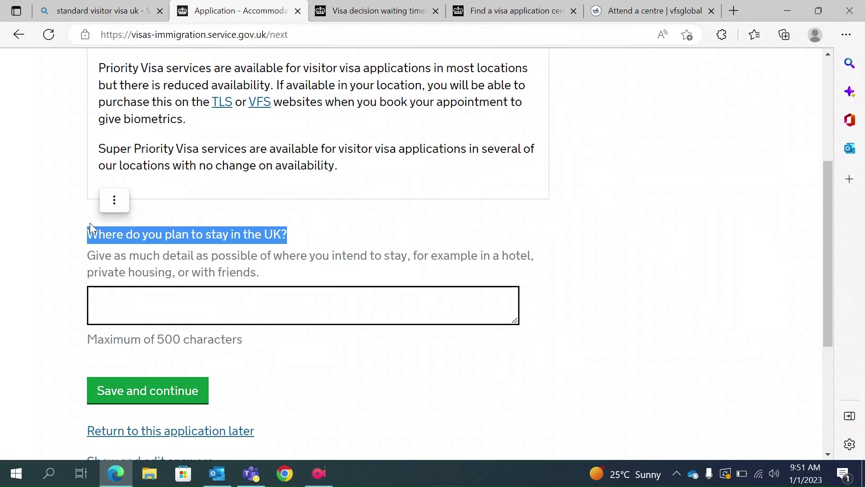
pyautogui.click(136, 303)
pyautogui.write('AS')
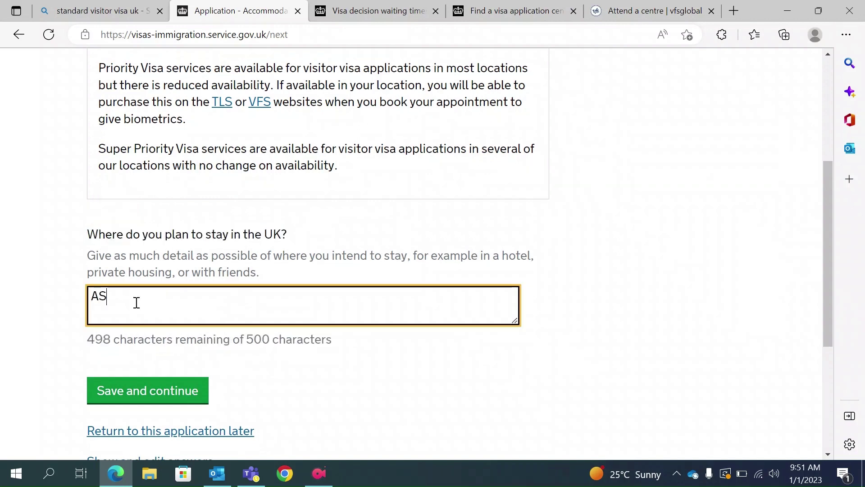
pyautogui.press('BackSpace')
pyautogui.write('bc HOTEL')
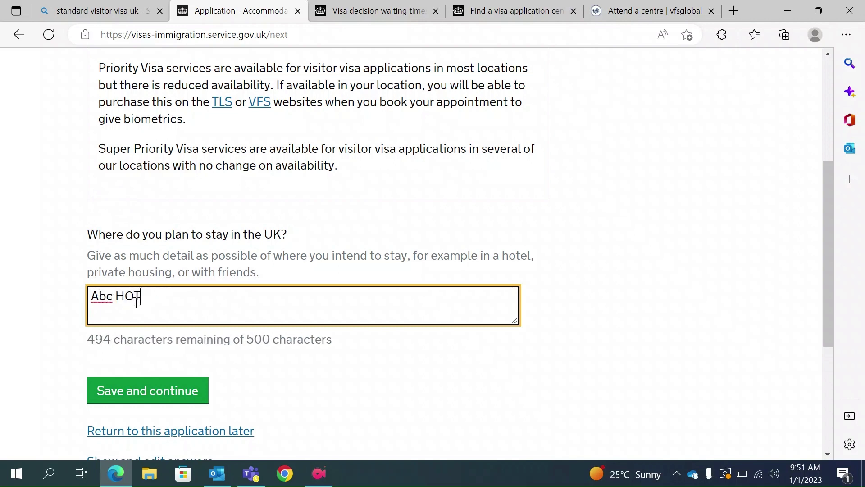
pyautogui.press('BackSpace')
pyautogui.press('BackSpace')
pyautogui.press('BackSpace')
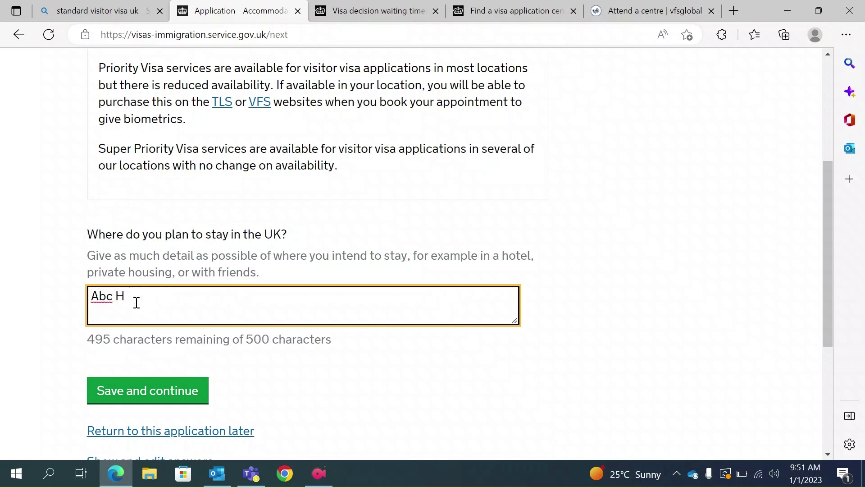
pyautogui.write('otel')
pyautogui.click(128, 390)
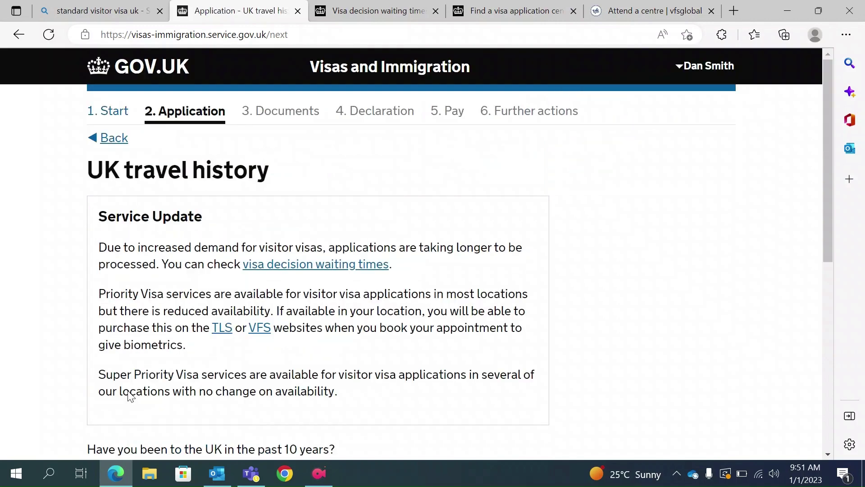
# Answer No to visiting the UK in the past 10 years and save.
pyautogui.scroll(-4, 128, 394)
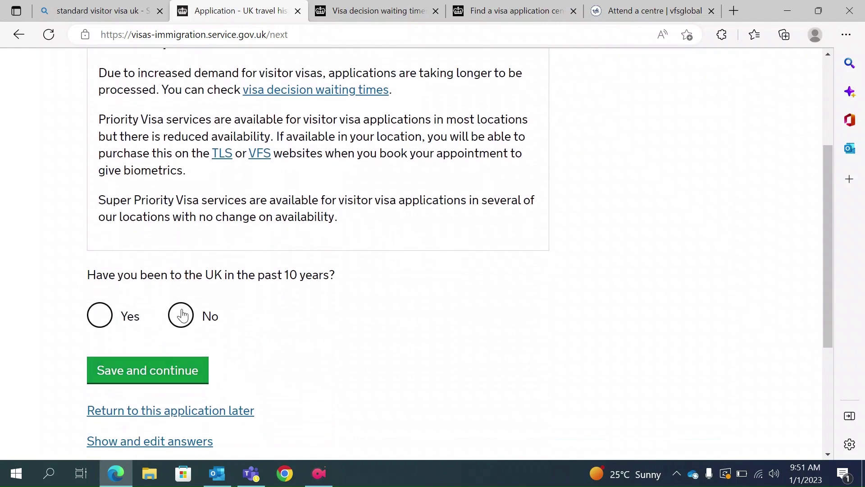
pyautogui.click(181, 315)
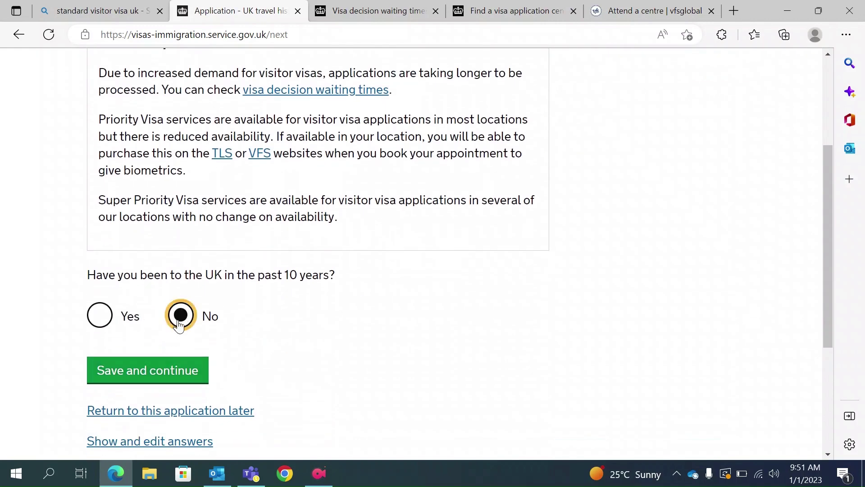
pyautogui.click(155, 374)
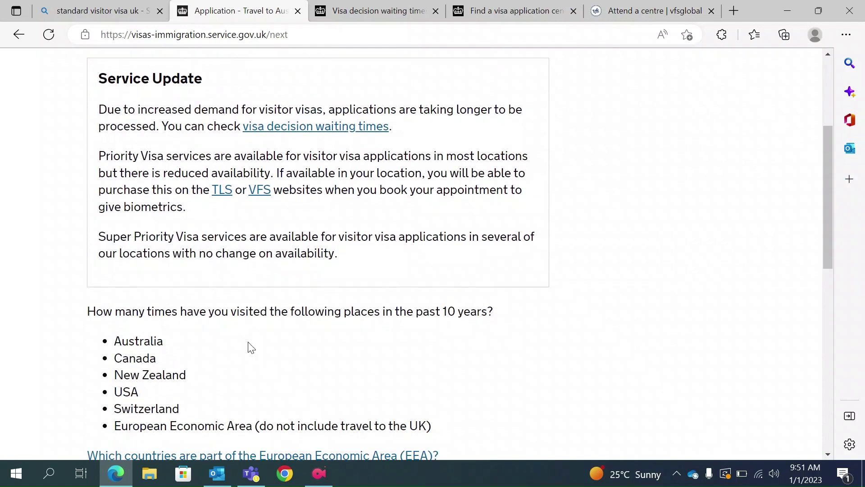
# Choose Zero visits to Australia, Canada, New Zealand, USA, Switzerland or the EEA and save.
pyautogui.scroll(-2, 251, 347)
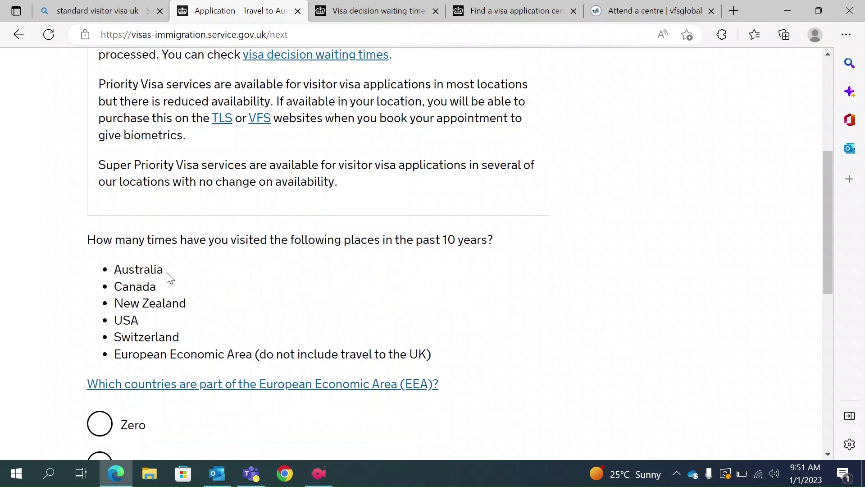
pyautogui.moveTo(166, 271); pyautogui.dragTo(118, 274)
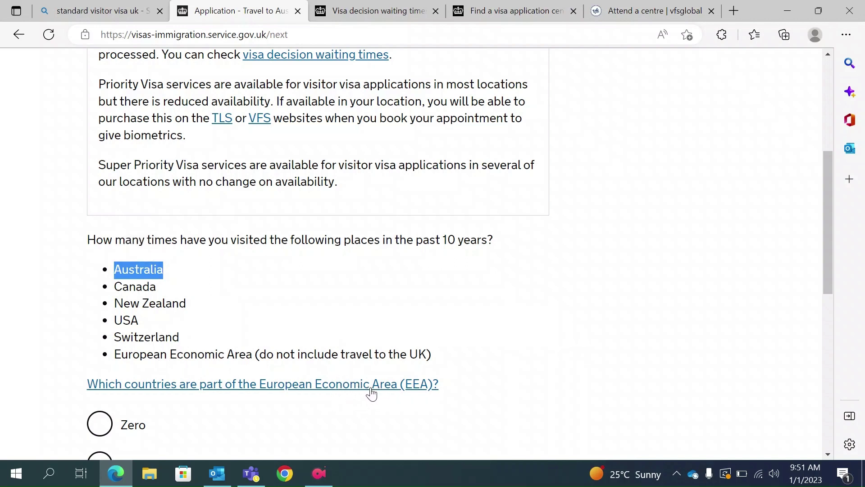
pyautogui.scroll(-2, 398, 410)
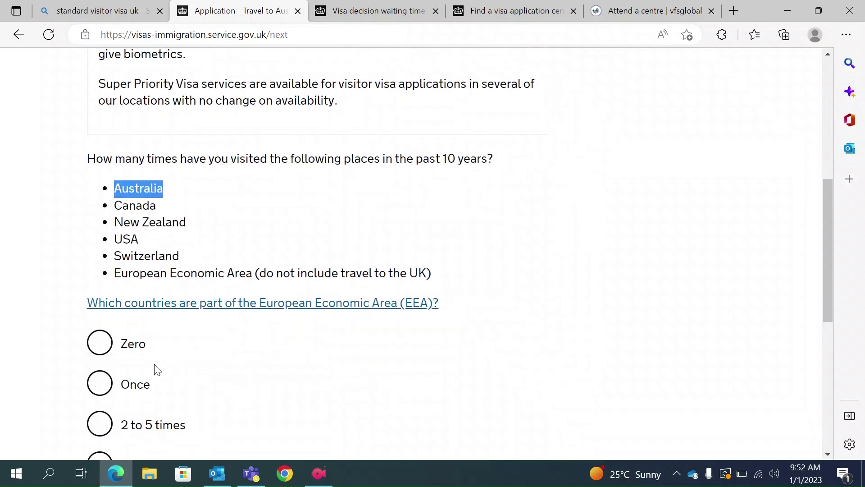
pyautogui.click(109, 353)
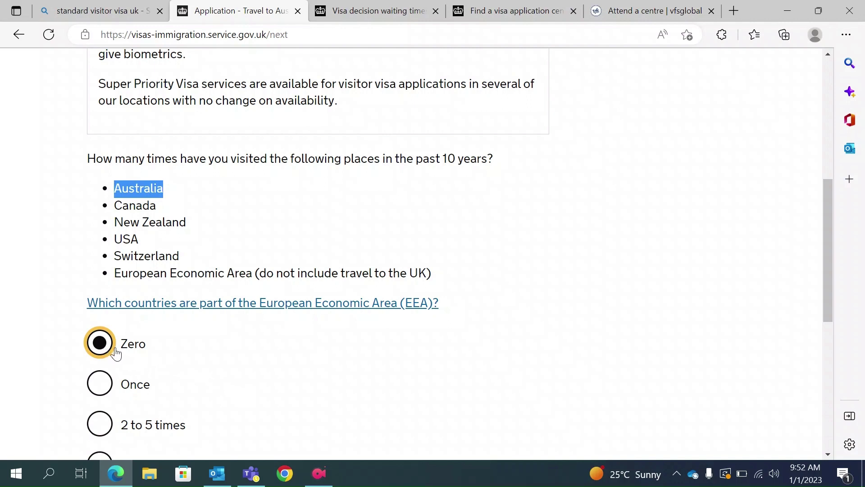
pyautogui.scroll(-1, 179, 362)
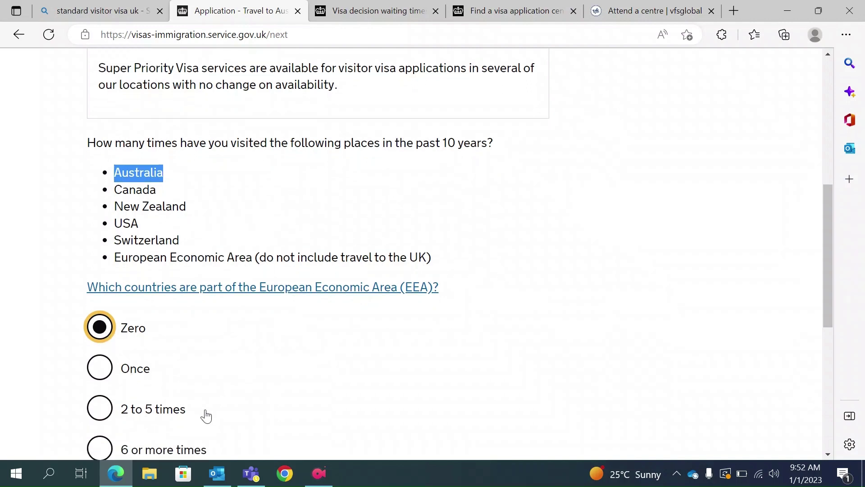
pyautogui.scroll(-2, 206, 415)
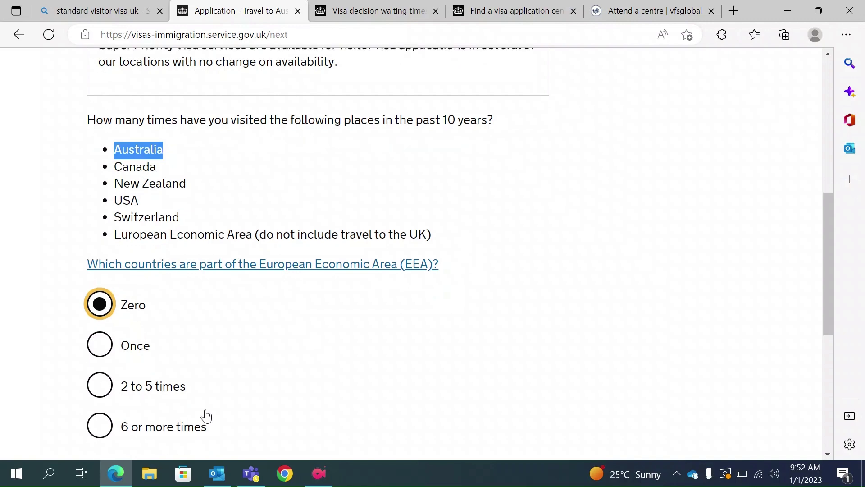
pyautogui.click(156, 437)
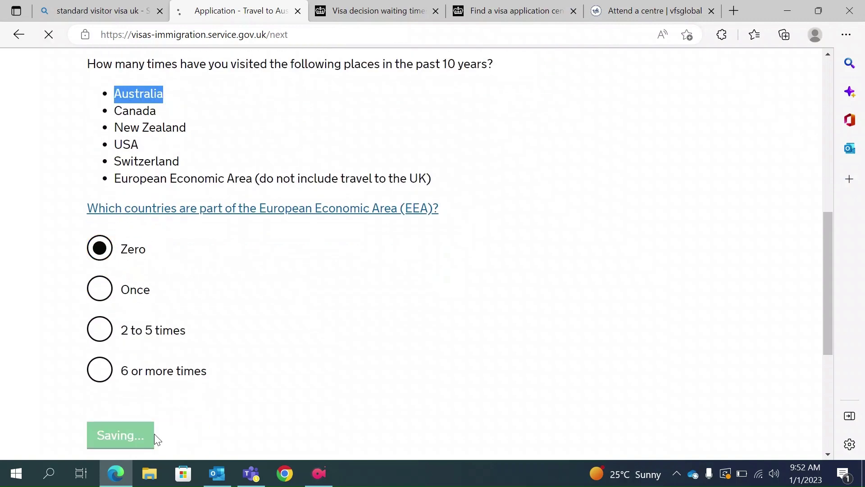
# Answer No to visiting any other countries in the past 10 years and save.
pyautogui.scroll(-5, 213, 300)
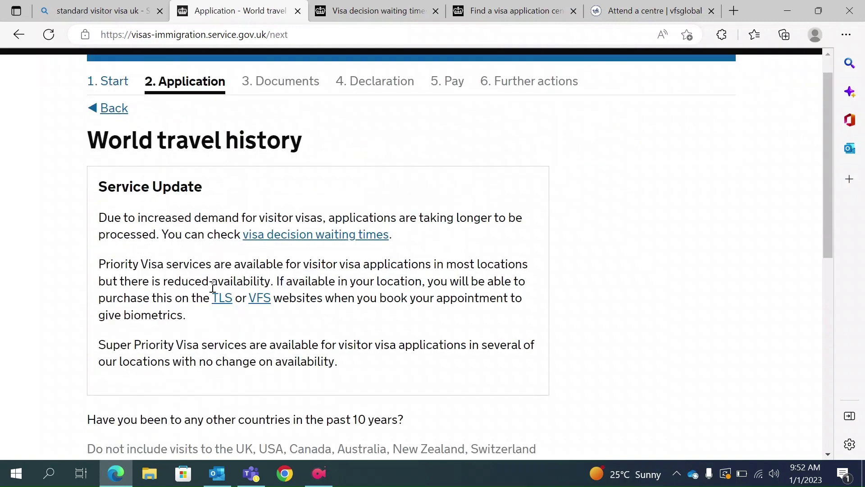
pyautogui.scroll(3, 213, 286)
pyautogui.scroll(-1, 247, 283)
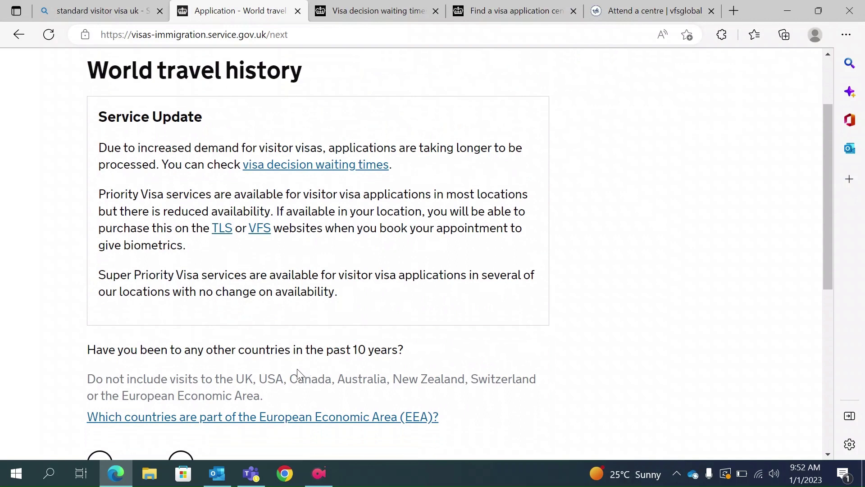
pyautogui.moveTo(273, 398); pyautogui.dragTo(236, 379)
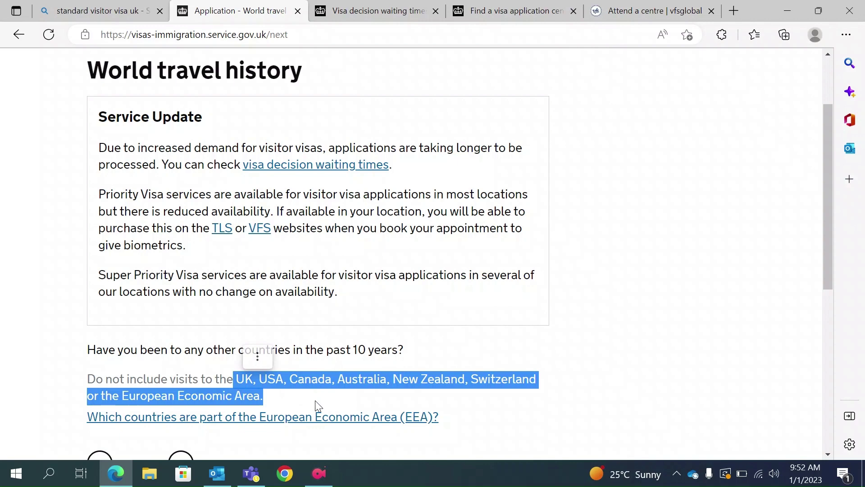
pyautogui.scroll(-3, 315, 405)
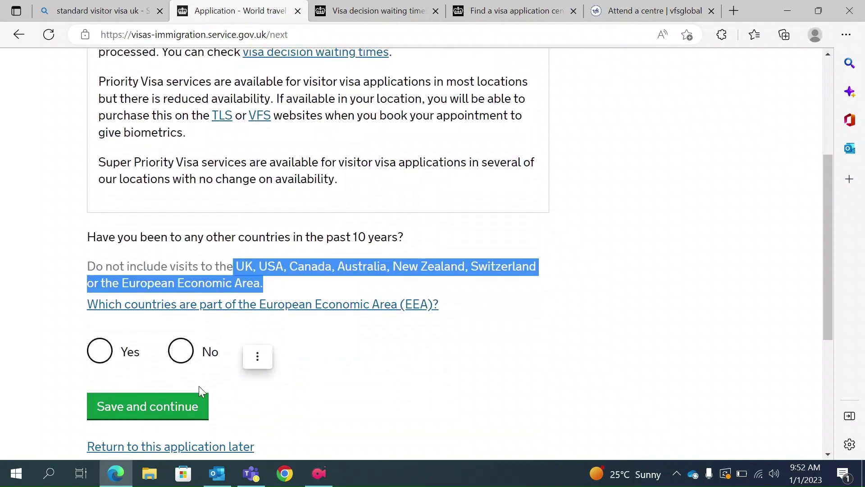
pyautogui.click(125, 356)
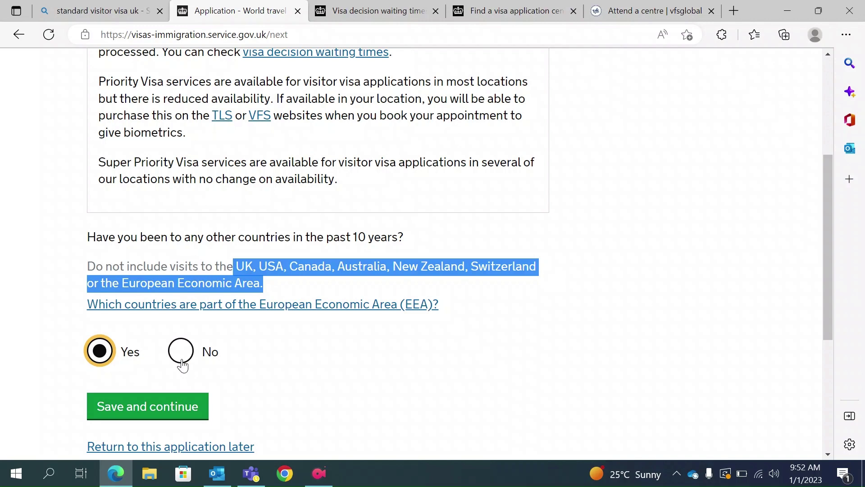
pyautogui.click(182, 364)
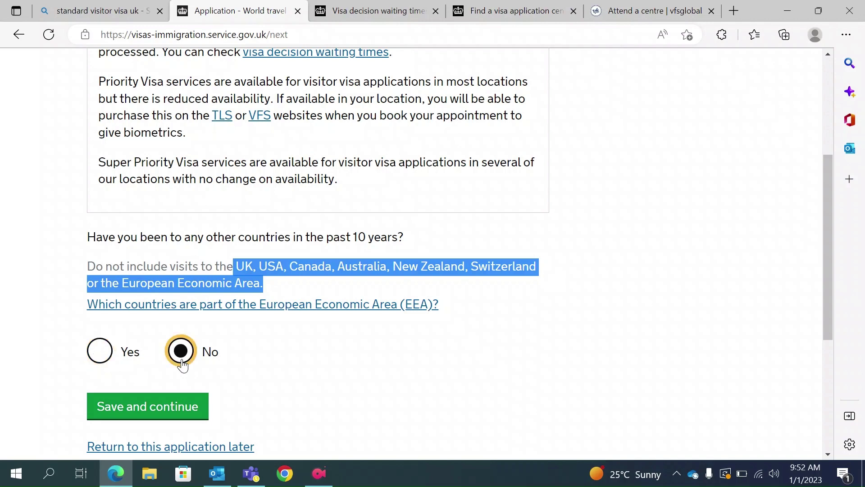
pyautogui.click(163, 408)
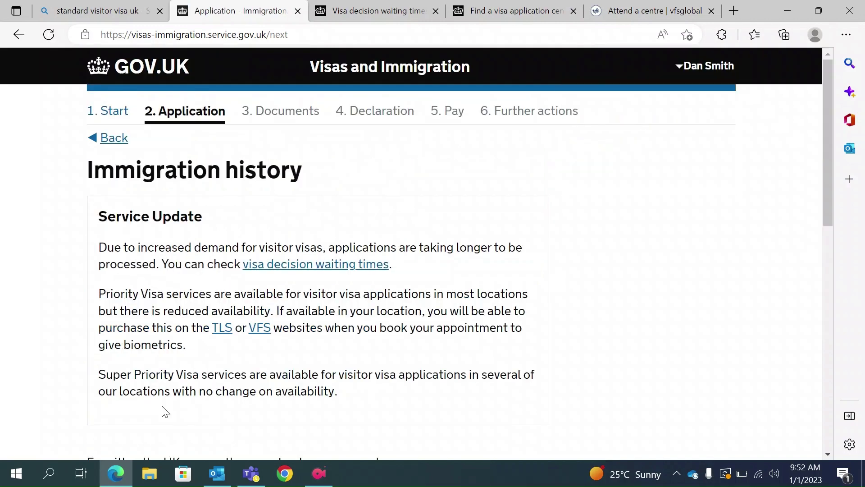
# Answer No to ever being refused a visa, deported or banned, and save.
pyautogui.scroll(-3, 165, 411)
pyautogui.scroll(-2, 163, 410)
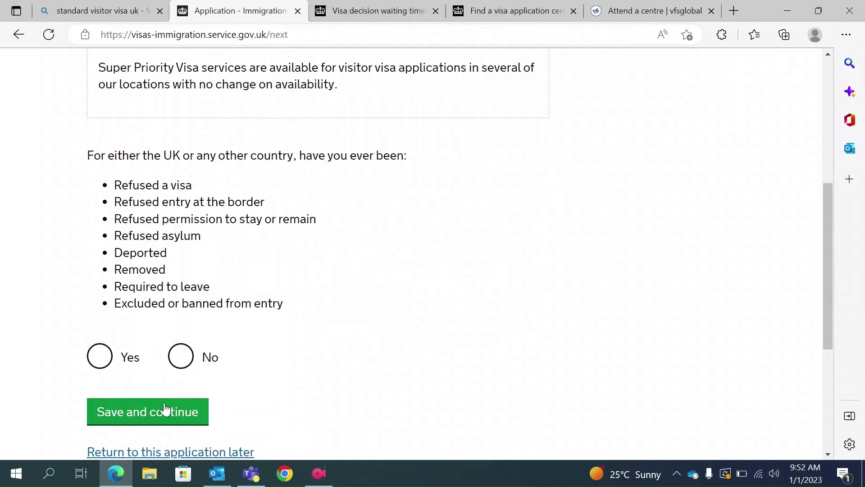
pyautogui.scroll(3, 230, 350)
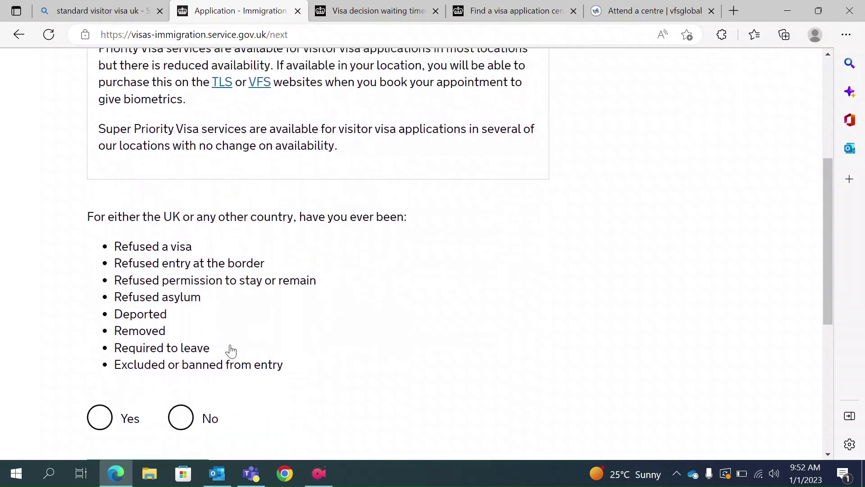
pyautogui.scroll(1, 231, 351)
pyautogui.scroll(-1, 230, 348)
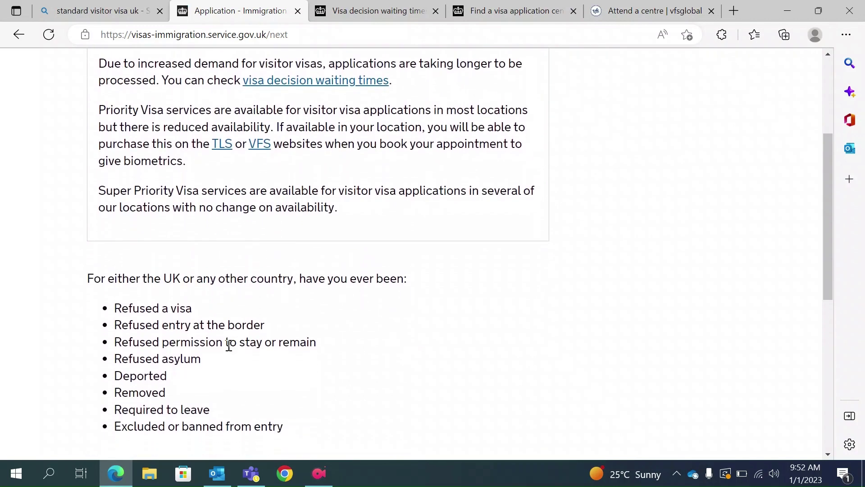
pyautogui.doubleClick(171, 279)
pyautogui.doubleClick(276, 279)
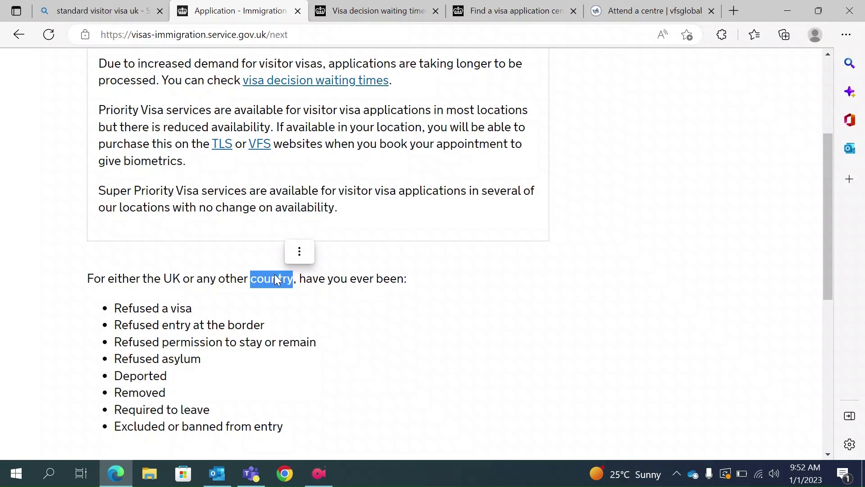
pyautogui.scroll(-1, 276, 280)
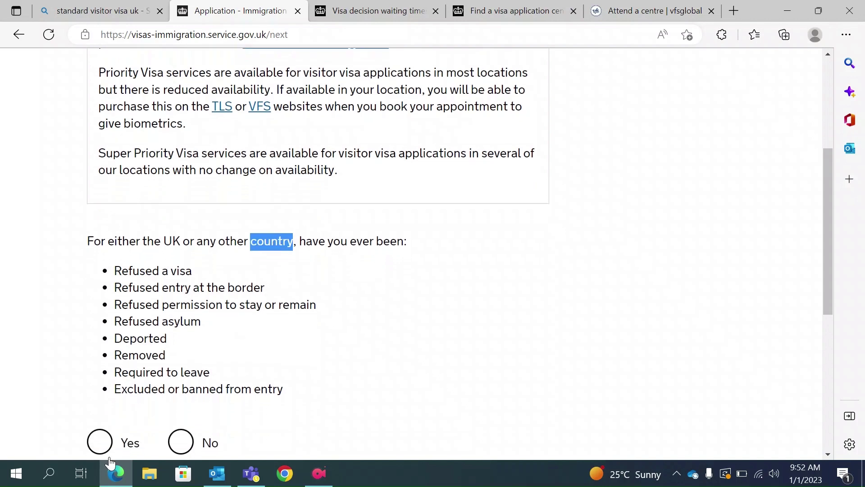
pyautogui.click(108, 443)
pyautogui.scroll(-3, 118, 419)
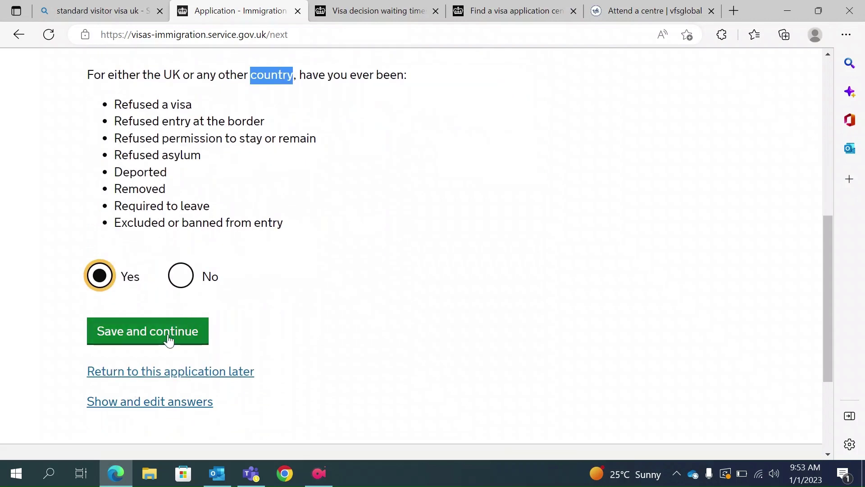
pyautogui.scroll(2, 243, 300)
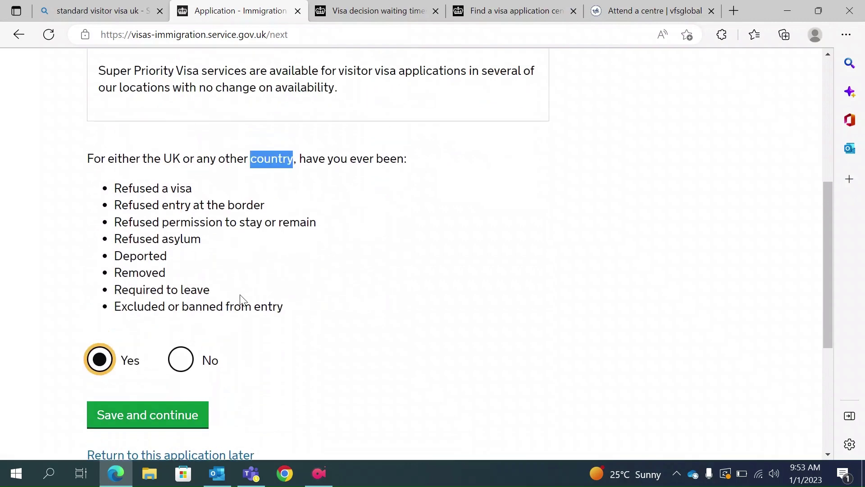
pyautogui.click(181, 359)
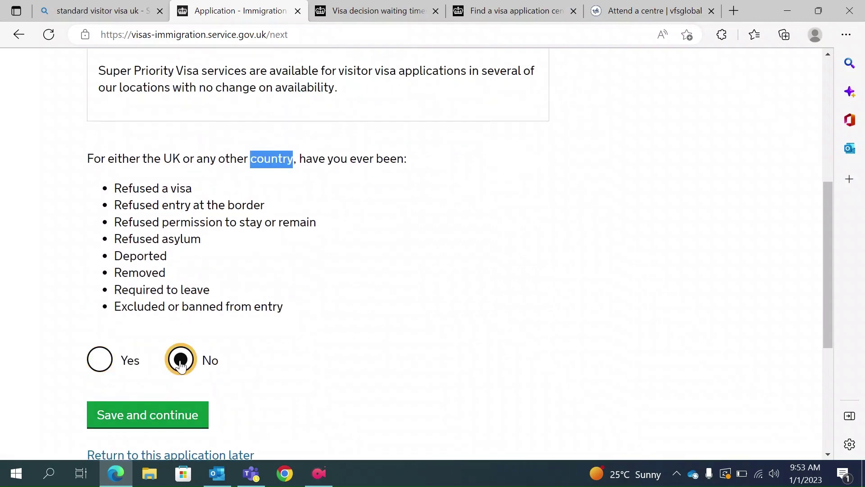
pyautogui.scroll(-1, 221, 362)
pyautogui.click(154, 409)
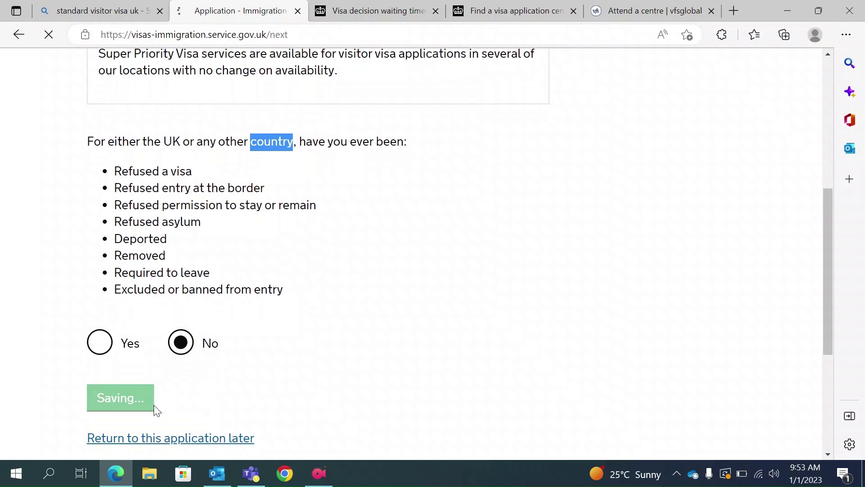
# Answer No to ever breaching UK immigration law and save.
pyautogui.scroll(-8, 155, 410)
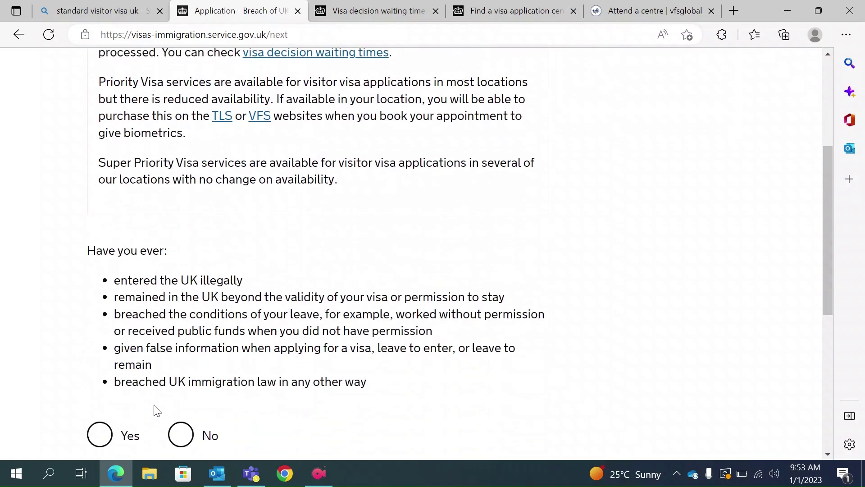
pyautogui.scroll(6, 246, 293)
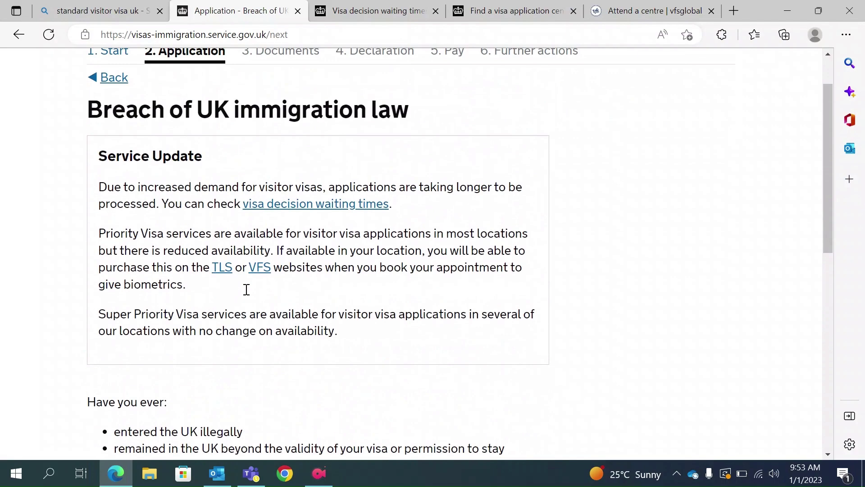
pyautogui.scroll(-1, 245, 290)
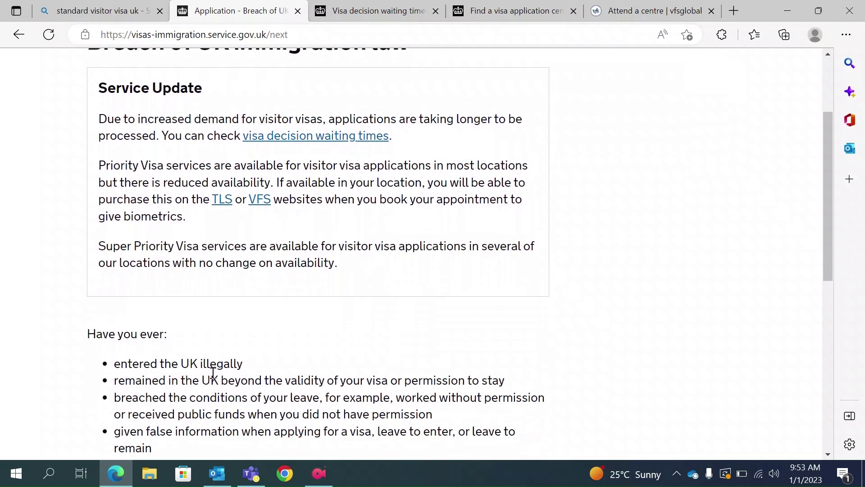
pyautogui.scroll(-1, 213, 369)
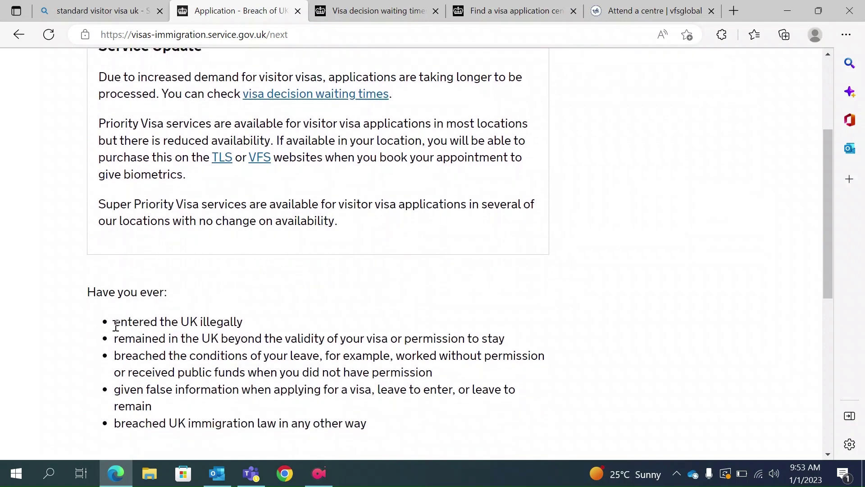
pyautogui.moveTo(114, 322); pyautogui.dragTo(262, 406)
pyautogui.scroll(-1, 264, 407)
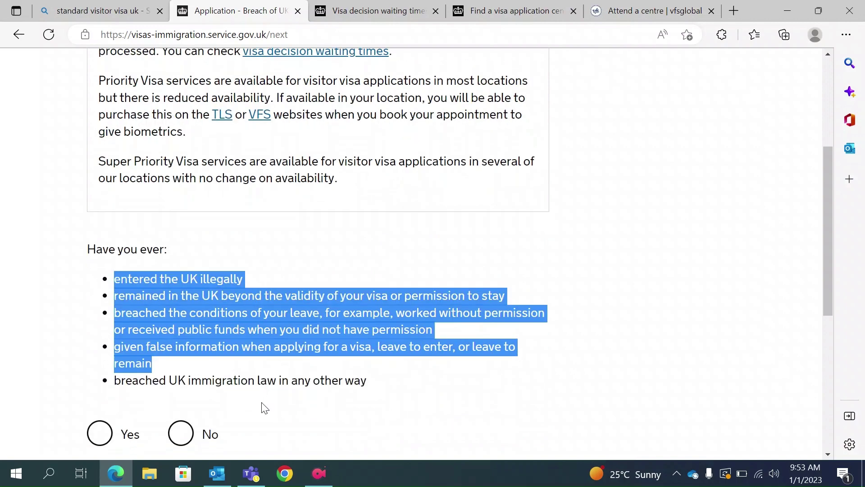
pyautogui.click(180, 432)
pyautogui.scroll(-1, 181, 431)
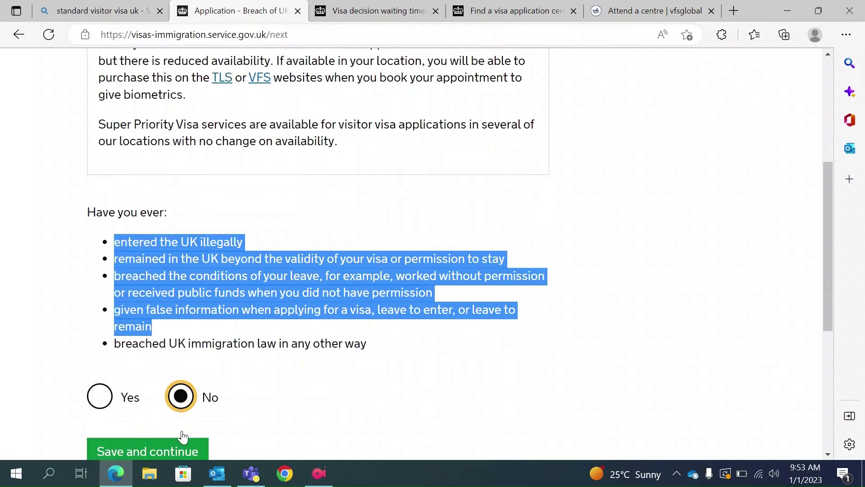
pyautogui.click(252, 353)
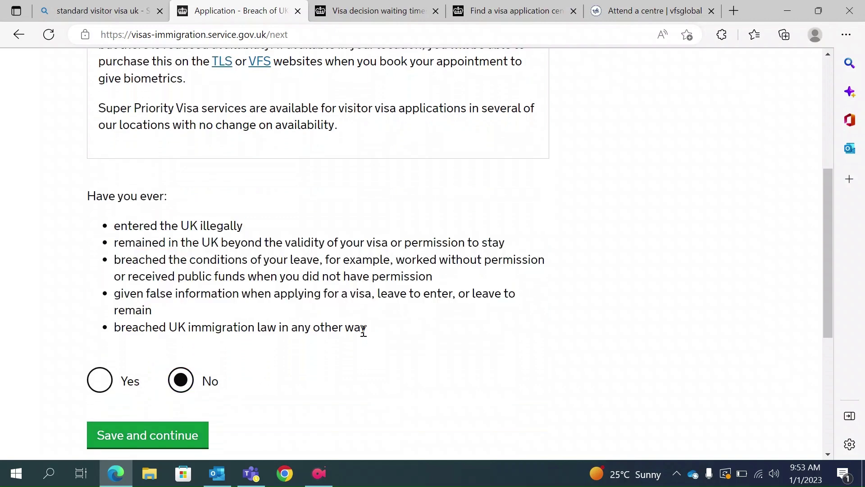
pyautogui.moveTo(367, 327); pyautogui.dragTo(112, 226)
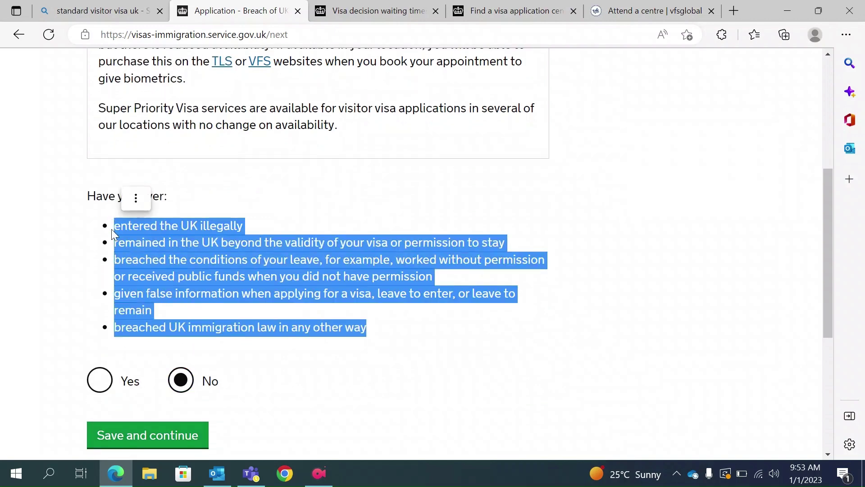
pyautogui.click(145, 434)
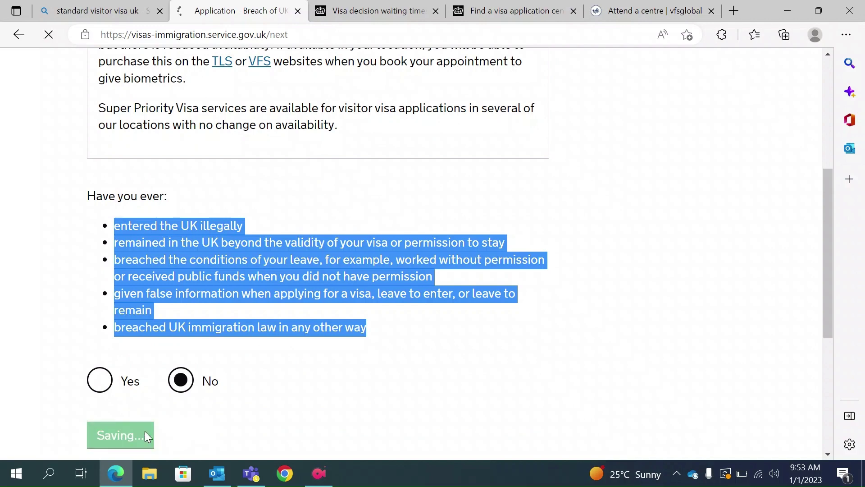
# Answer 'No, I have never had any of these' to criminal convictions and penalties, then save.
pyautogui.scroll(-5, 257, 335)
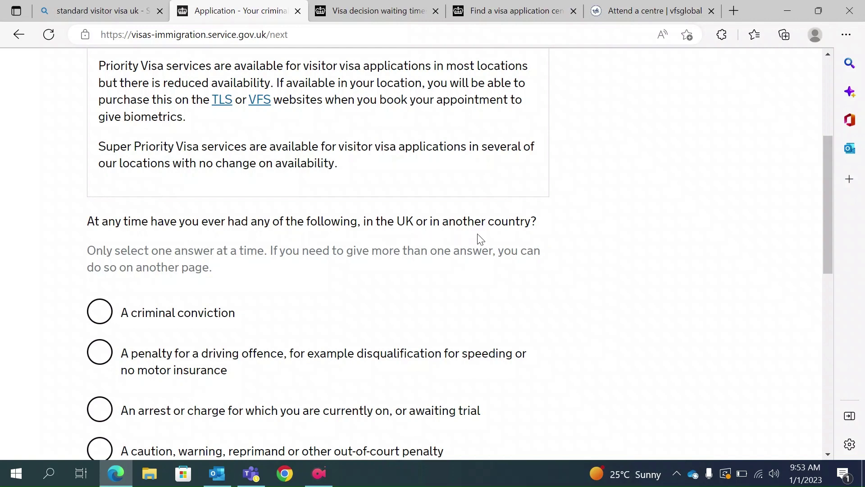
pyautogui.scroll(-3, 481, 236)
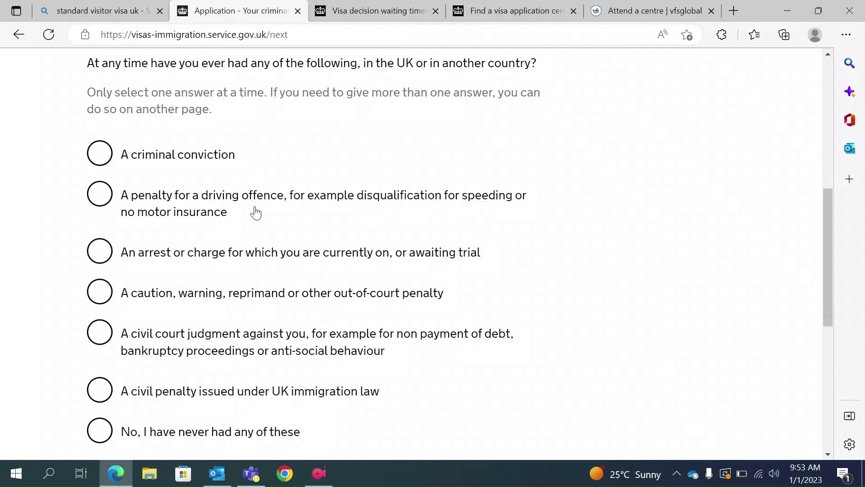
pyautogui.scroll(-1, 299, 266)
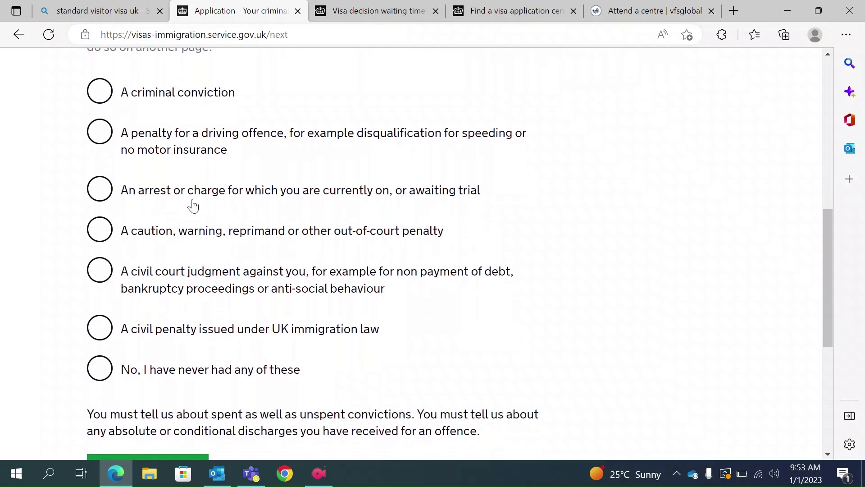
pyautogui.scroll(-1, 338, 299)
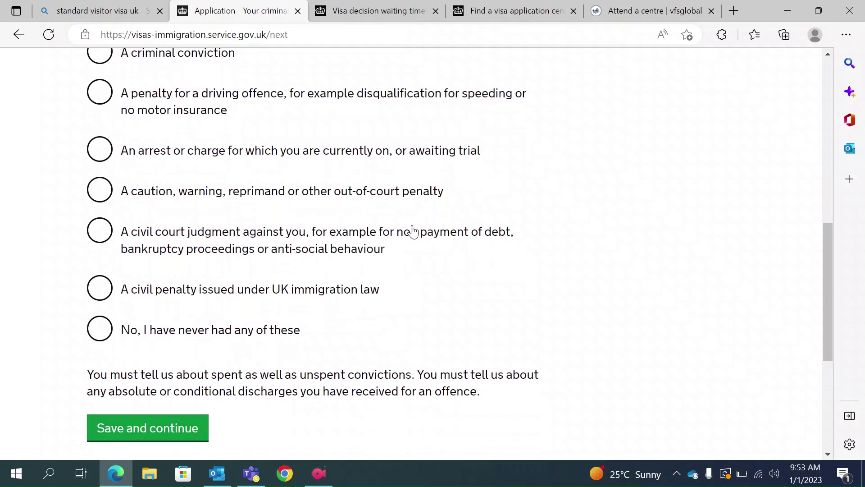
pyautogui.scroll(-1, 348, 321)
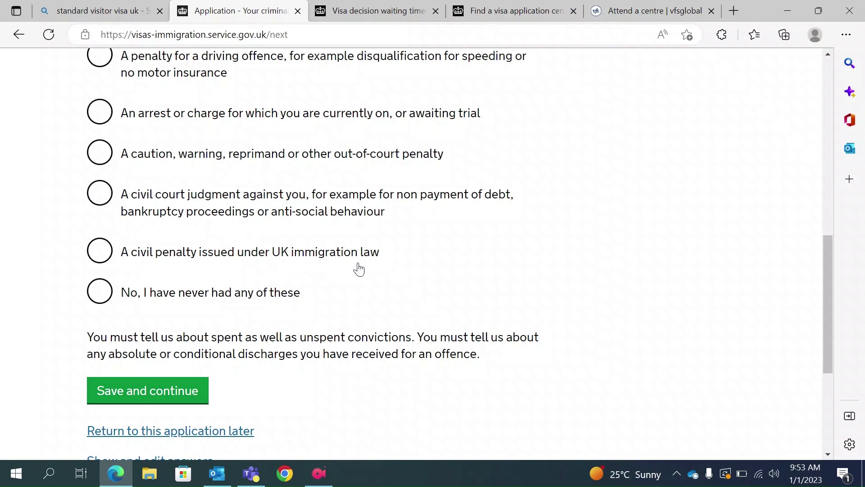
pyautogui.click(108, 295)
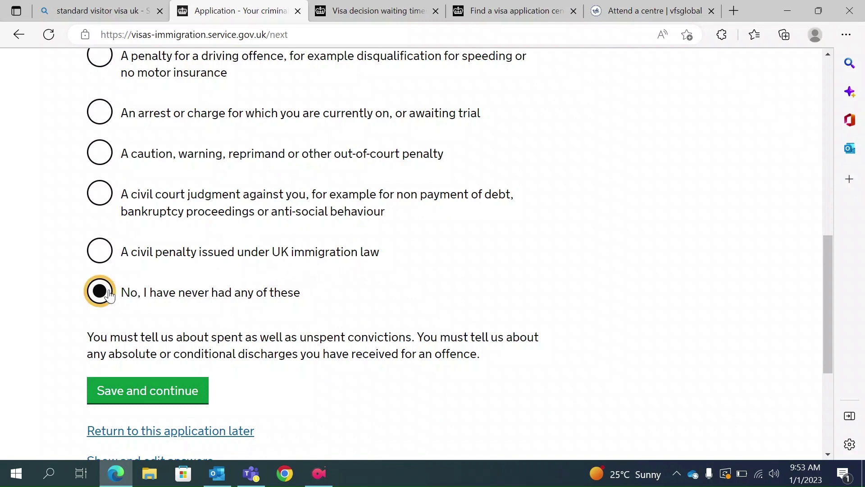
pyautogui.scroll(-1, 291, 305)
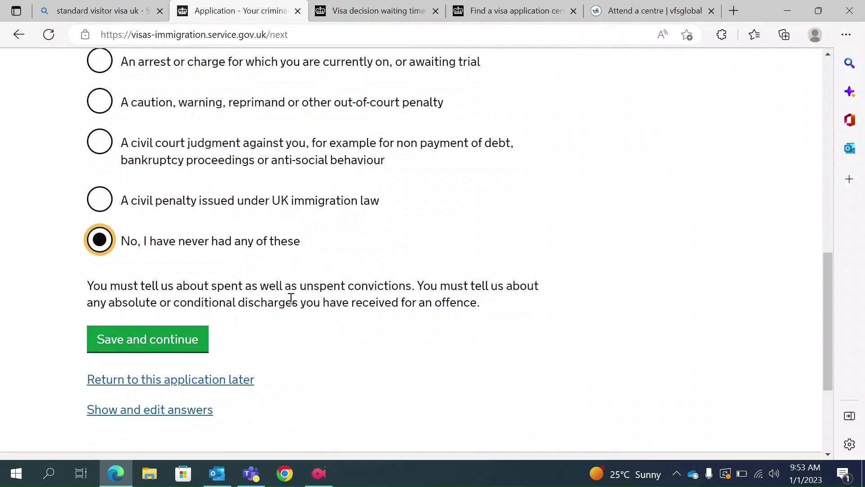
pyautogui.click(142, 350)
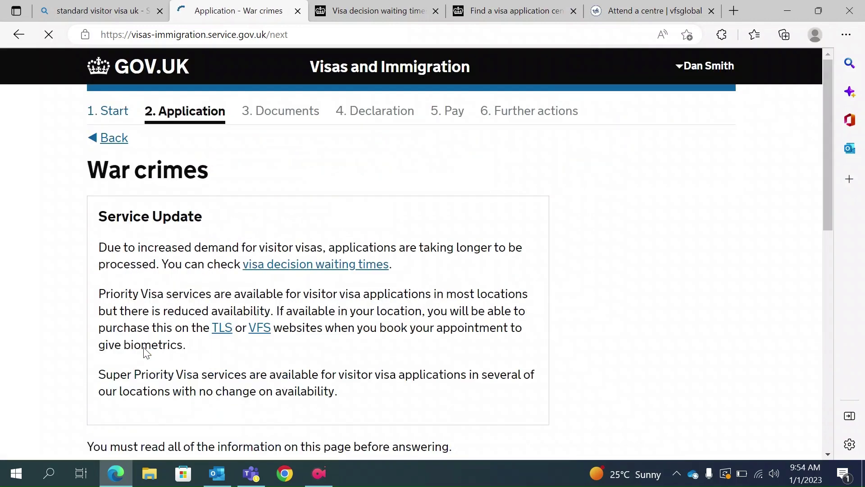
# Answer No to war crimes, tick 'I have read all of the information', and save.
pyautogui.scroll(-3, 143, 347)
pyautogui.scroll(-2, 143, 351)
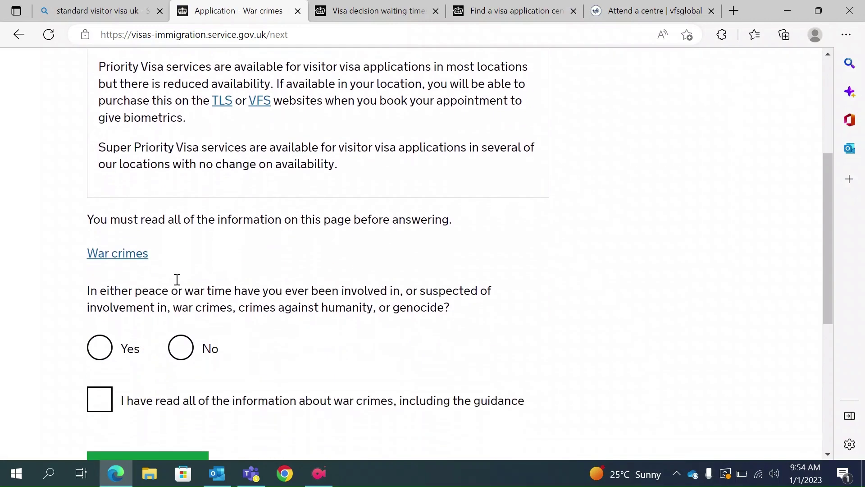
pyautogui.scroll(1, 191, 251)
pyautogui.scroll(2, 191, 249)
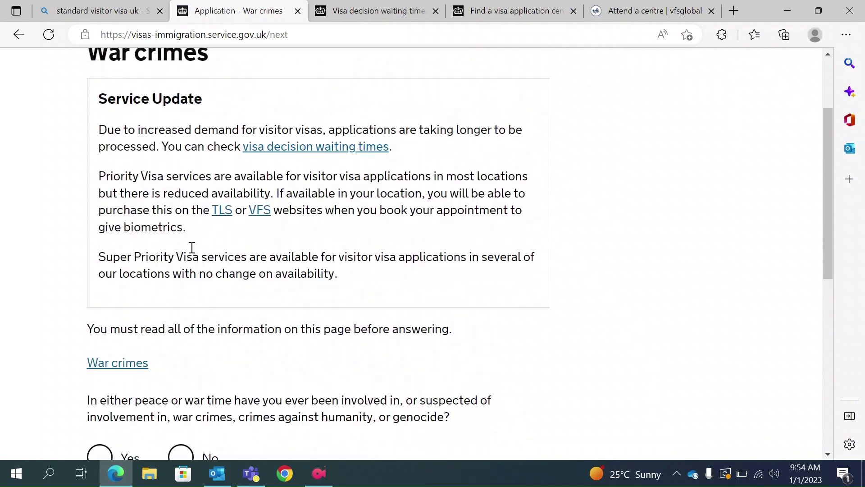
pyautogui.scroll(-2, 178, 264)
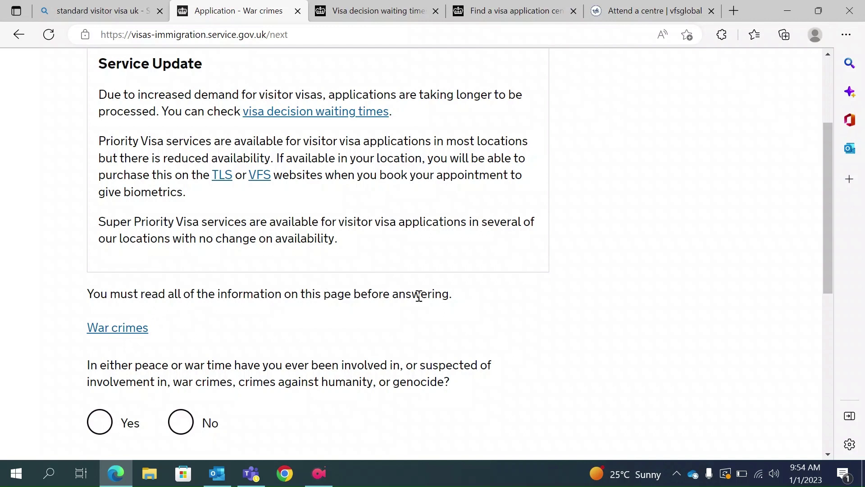
pyautogui.scroll(-1, 265, 363)
pyautogui.scroll(-2, 265, 362)
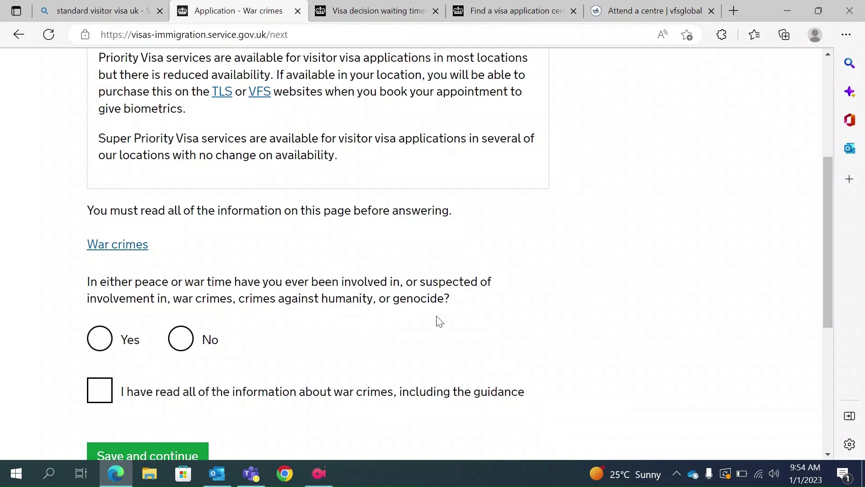
pyautogui.click(181, 339)
pyautogui.scroll(-1, 249, 350)
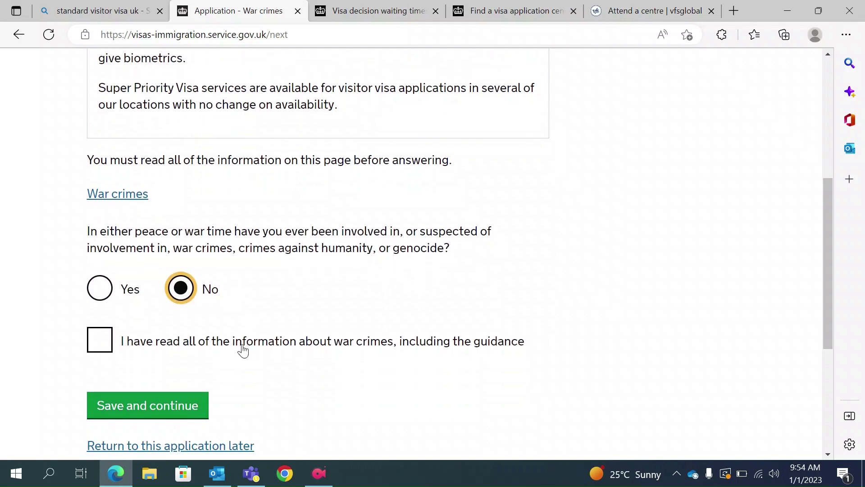
pyautogui.click(95, 349)
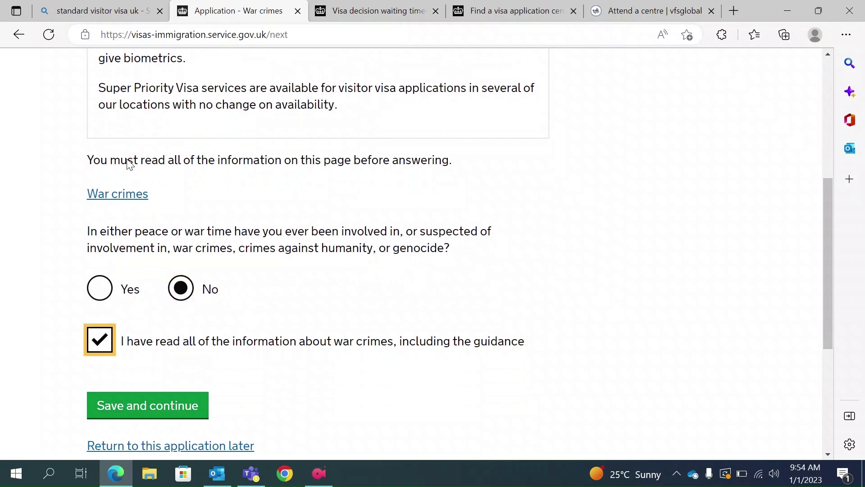
pyautogui.click(153, 406)
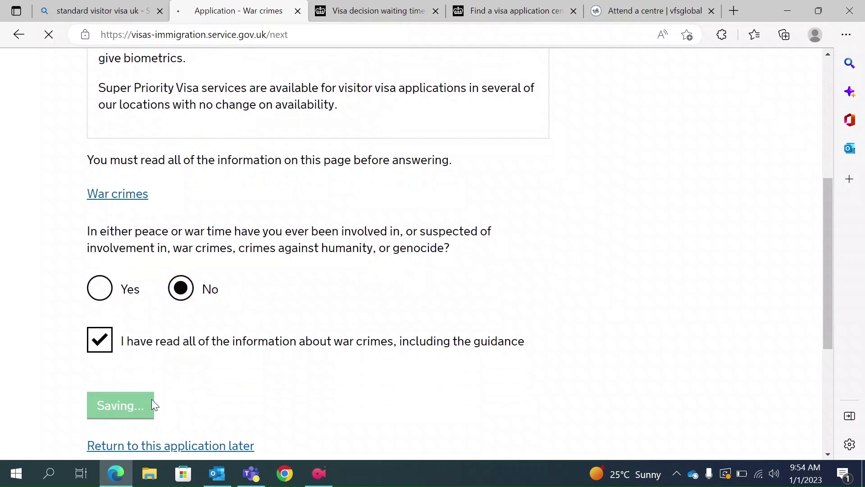
# Answer No to terrorist involvement, support and glorification, tick the guidance box, and save.
pyautogui.scroll(-4, 153, 400)
pyautogui.scroll(-2, 152, 404)
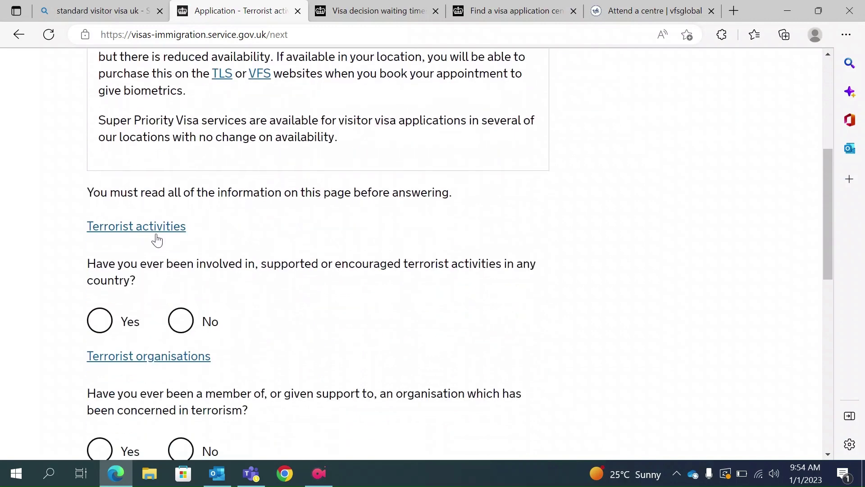
pyautogui.click(191, 326)
pyautogui.scroll(-2, 185, 316)
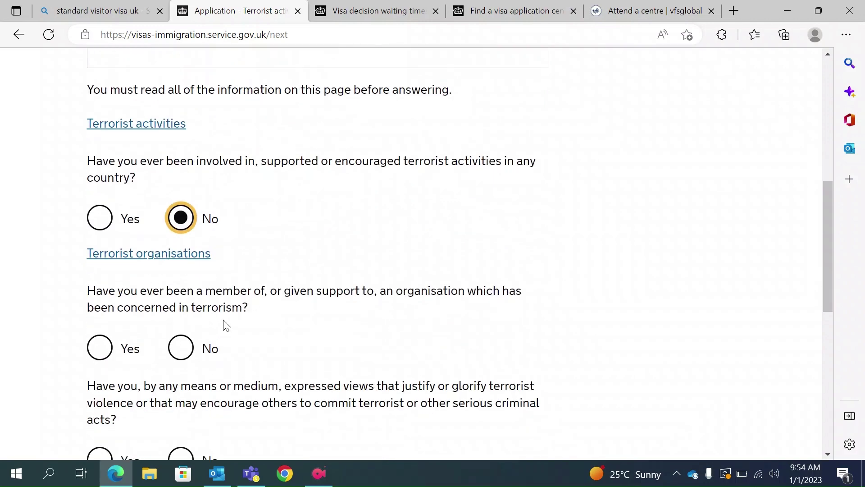
pyautogui.click(181, 358)
pyautogui.scroll(-2, 182, 360)
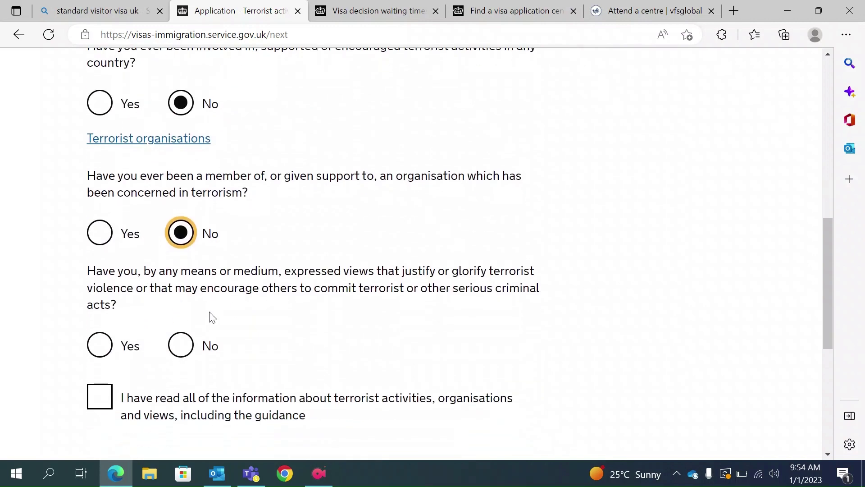
pyautogui.click(180, 346)
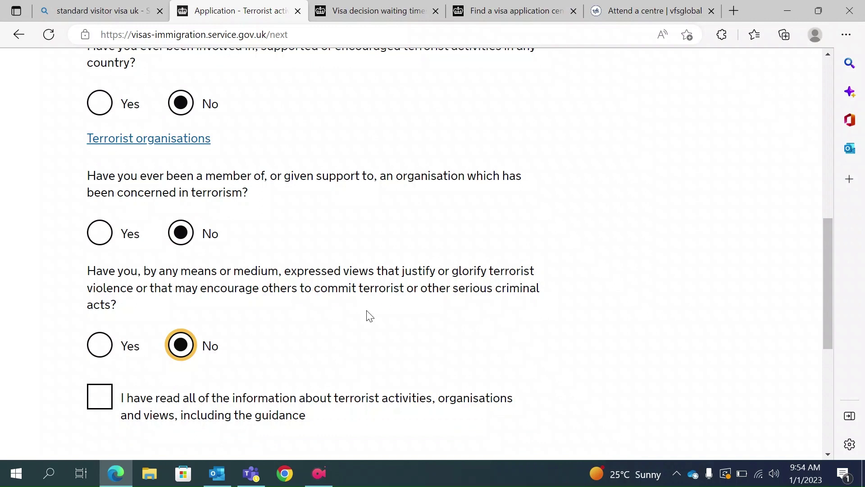
pyautogui.scroll(-1, 193, 345)
pyautogui.click(100, 333)
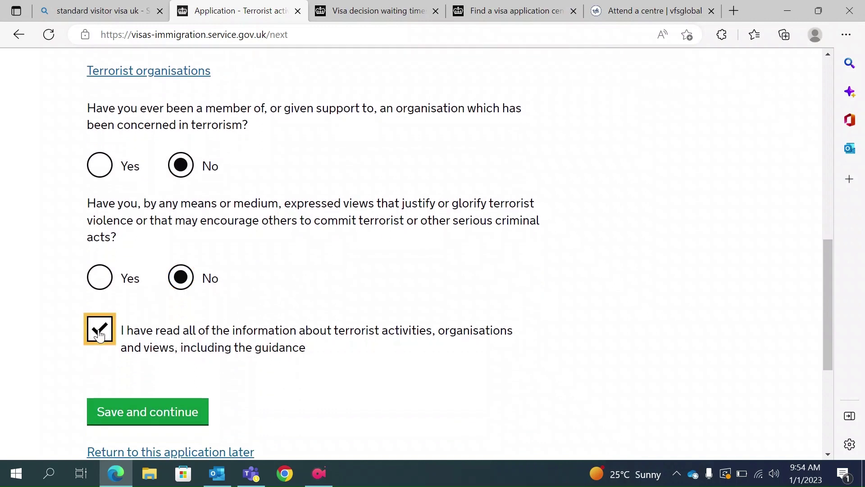
pyautogui.click(133, 415)
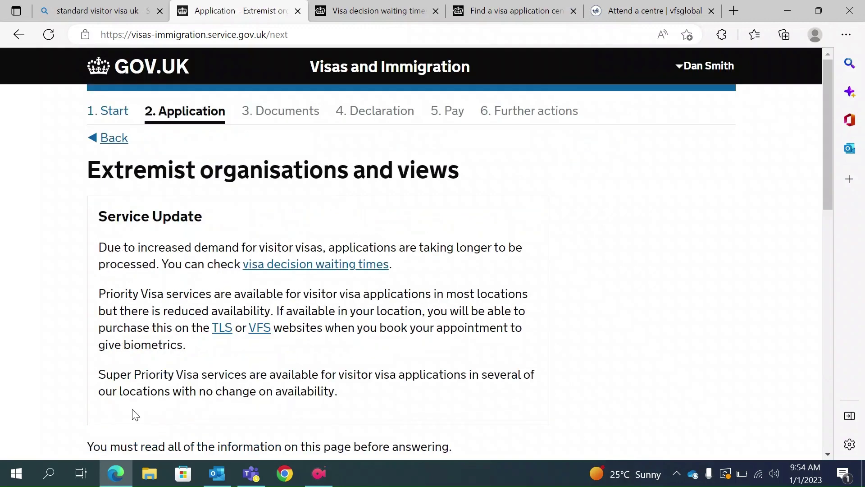
# Answer No to extremist organisation membership and extremist views, tick the guidance box, and save.
pyautogui.scroll(-5, 135, 414)
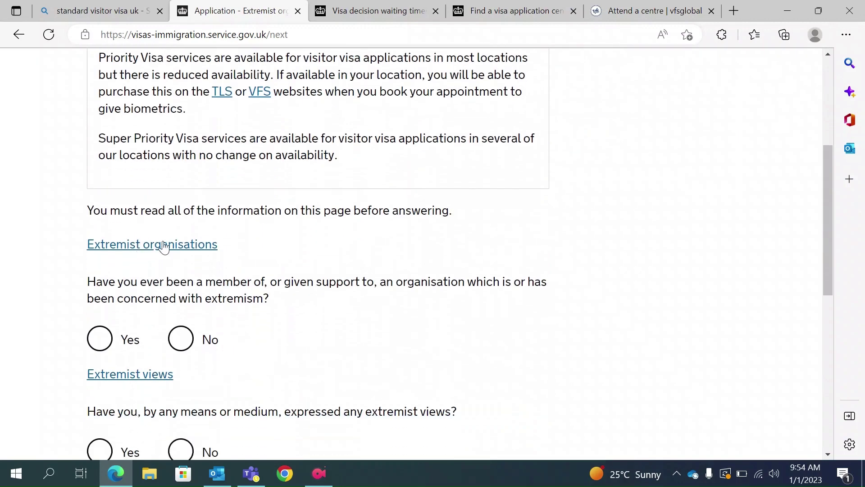
pyautogui.click(181, 341)
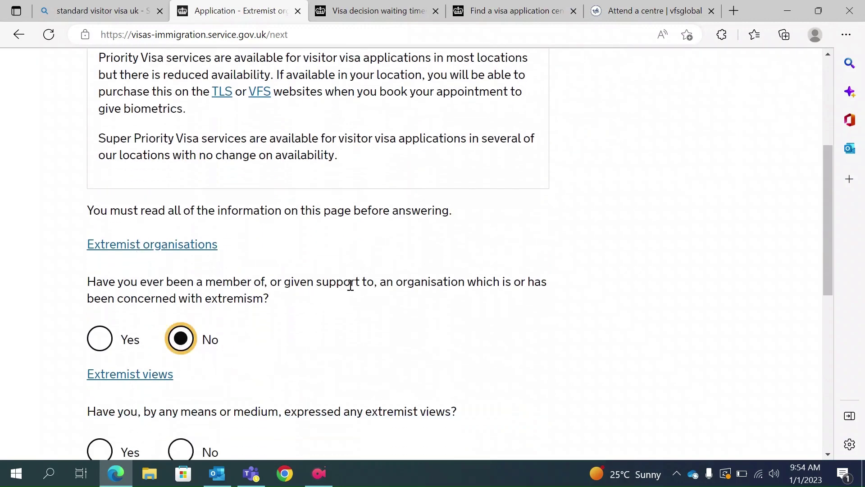
pyautogui.scroll(-1, 230, 334)
pyautogui.scroll(-2, 230, 333)
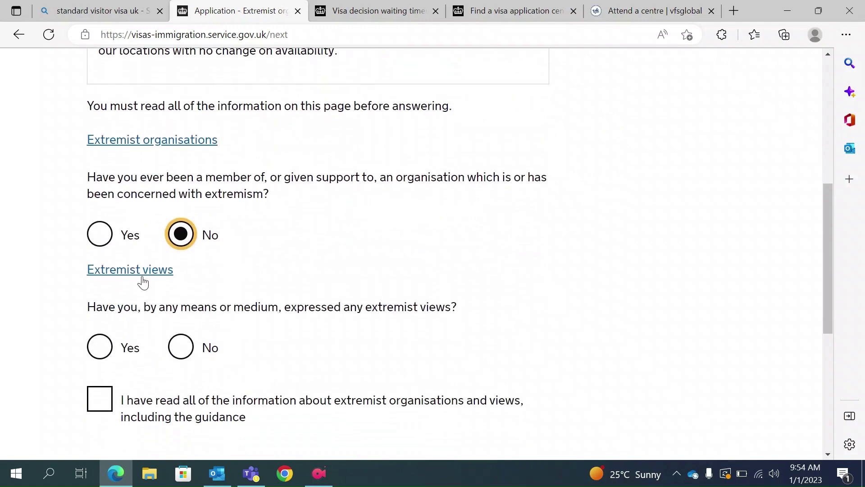
pyautogui.click(187, 348)
pyautogui.scroll(-2, 189, 347)
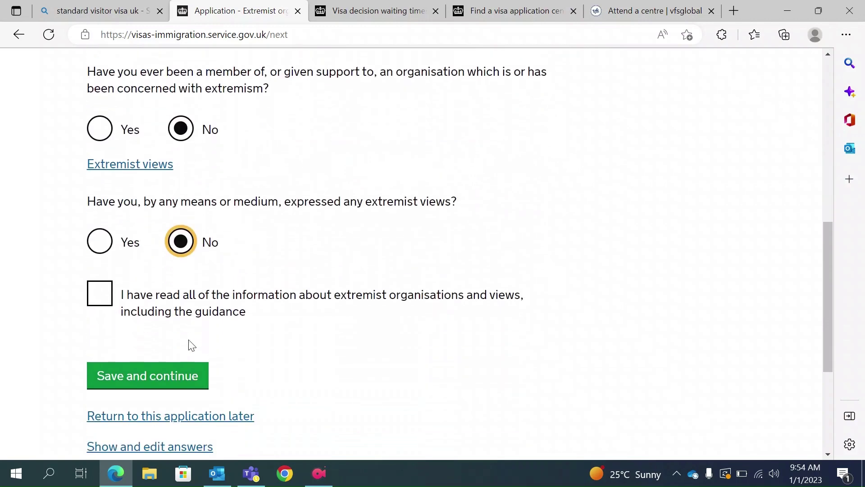
pyautogui.click(87, 299)
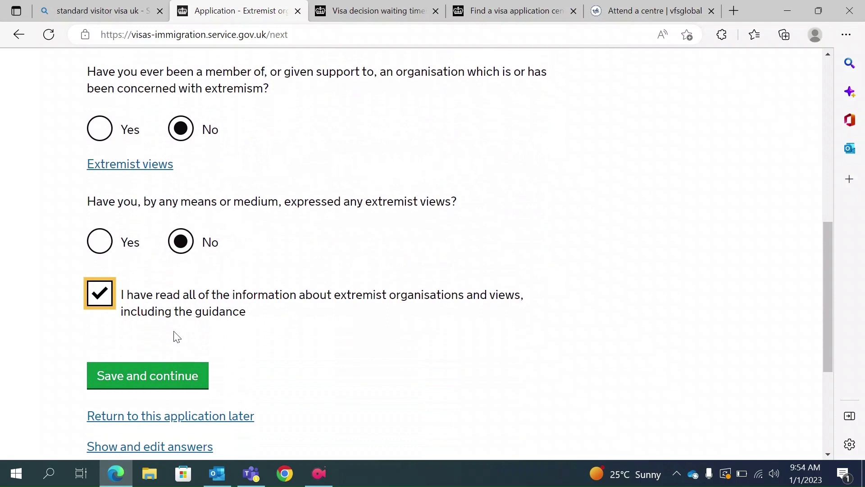
pyautogui.scroll(2, 276, 293)
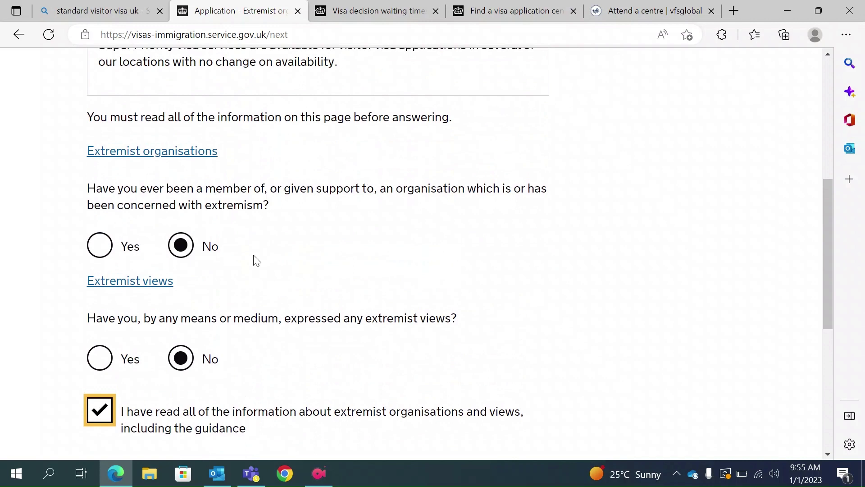
pyautogui.scroll(-3, 255, 260)
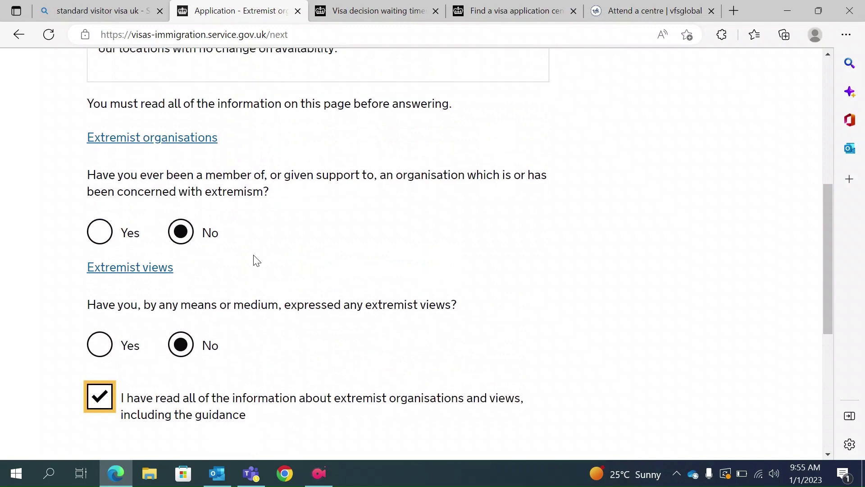
pyautogui.click(176, 356)
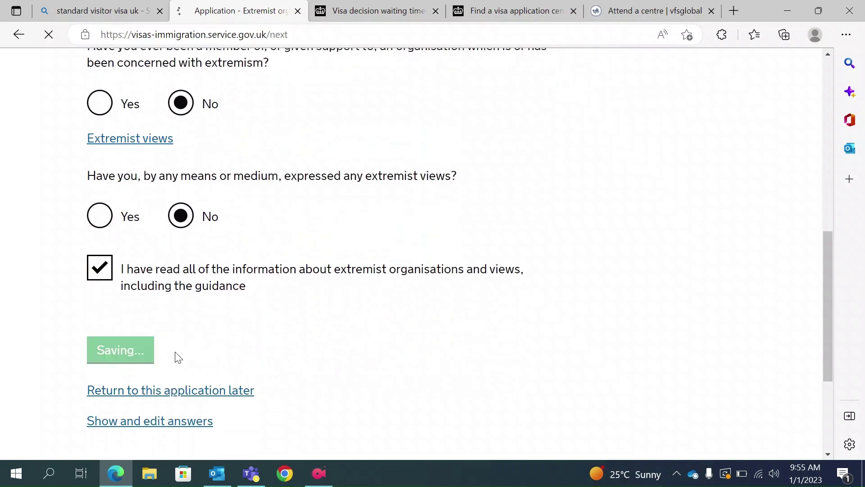
pyautogui.scroll(-5, 177, 356)
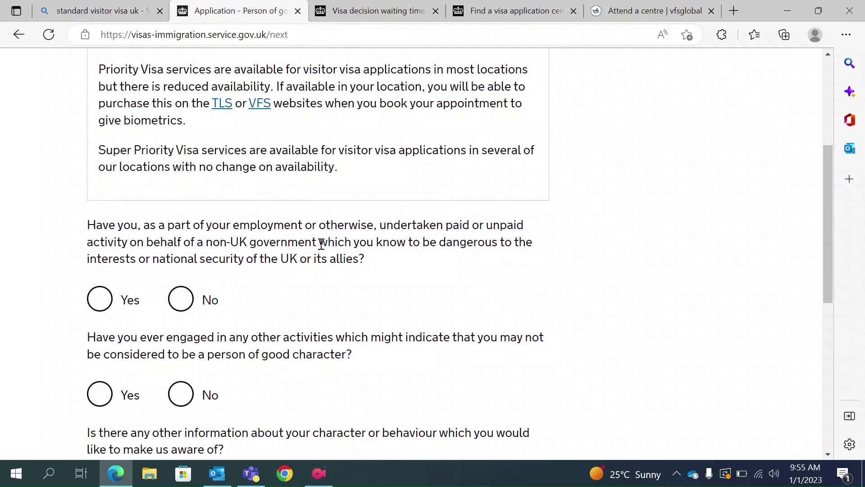
# Answer No to hostile-government work, bad-character activities and other character information, then save.
pyautogui.moveTo(321, 244); pyautogui.dragTo(239, 241)
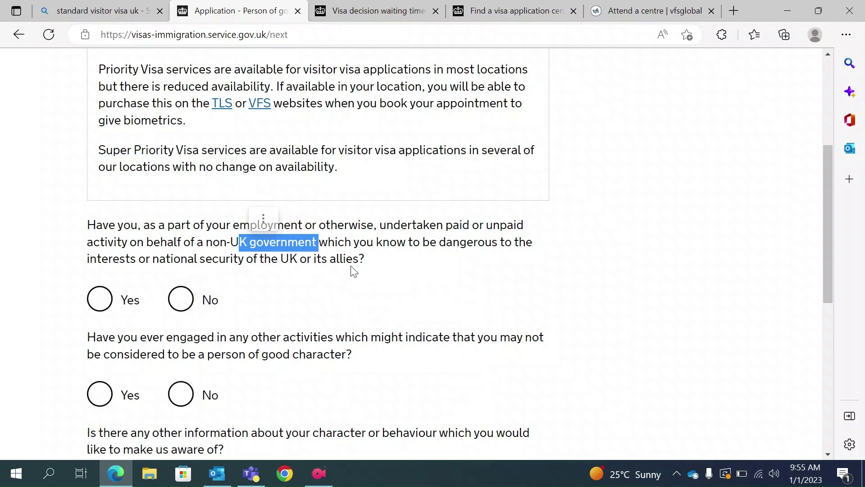
pyautogui.click(188, 301)
pyautogui.scroll(-2, 190, 305)
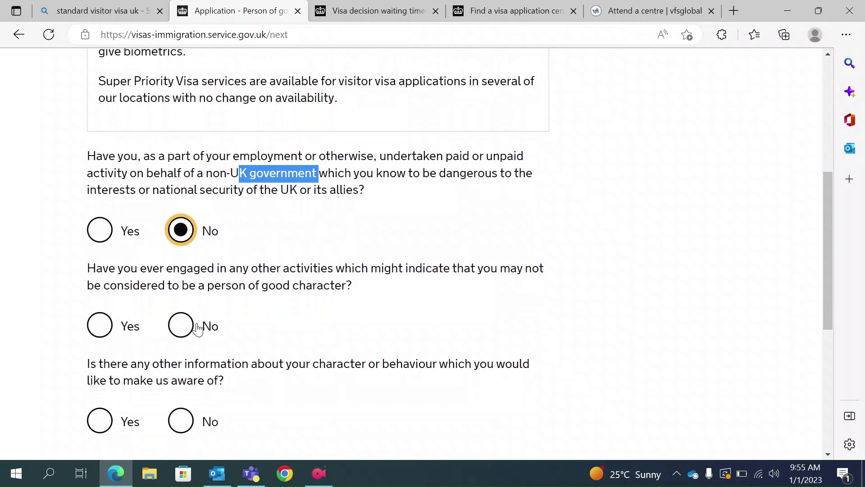
pyautogui.click(183, 328)
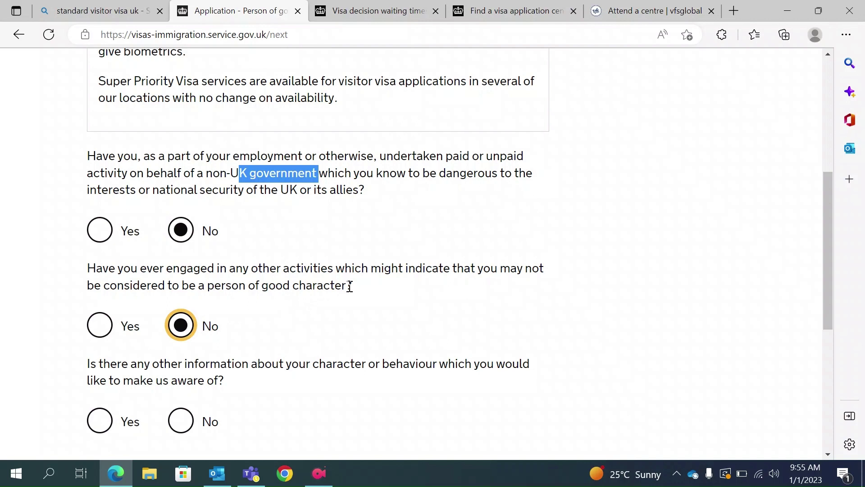
pyautogui.scroll(-2, 245, 332)
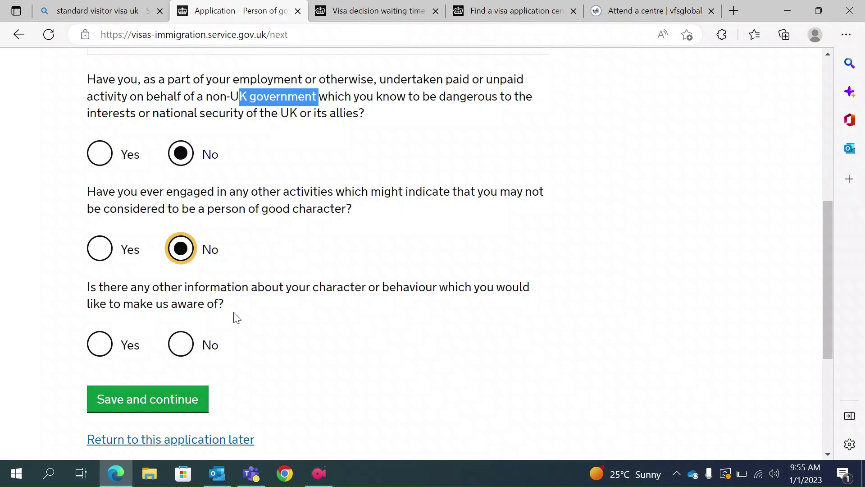
pyautogui.click(111, 348)
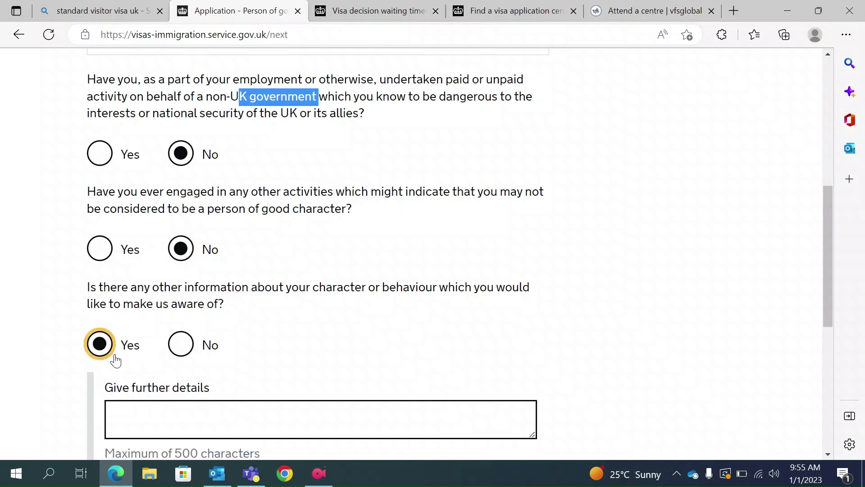
pyautogui.click(175, 350)
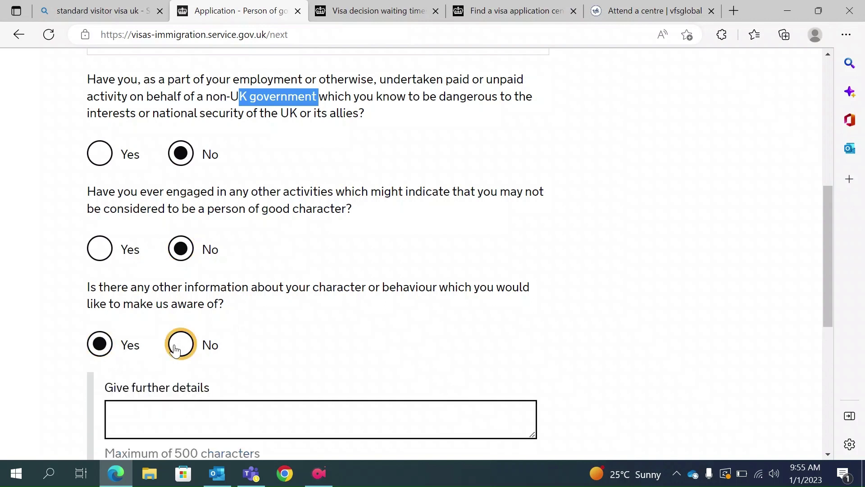
pyautogui.scroll(1, 218, 355)
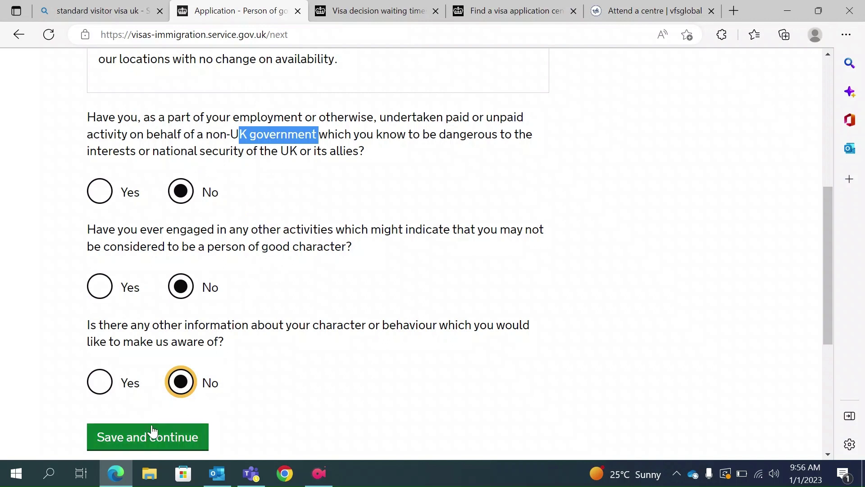
pyautogui.click(142, 439)
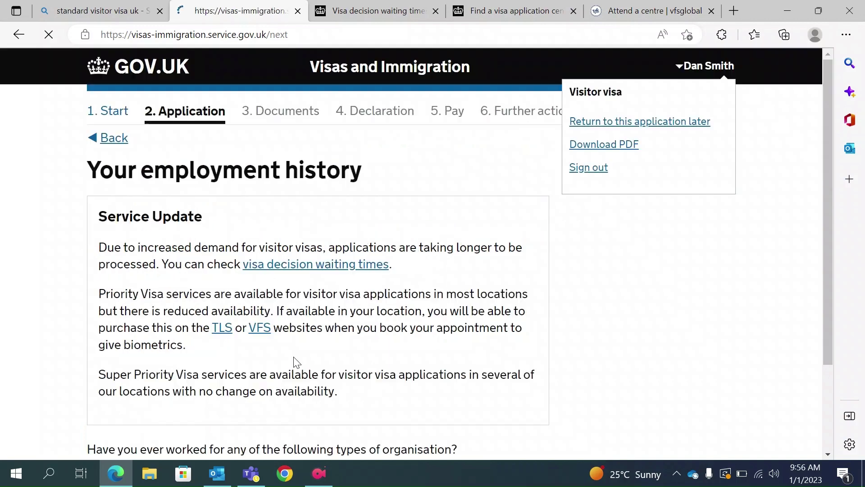
# Tick 'I have not worked in any of the jobs listed above' and save the employment history.
pyautogui.scroll(-4, 296, 361)
pyautogui.scroll(-1, 297, 362)
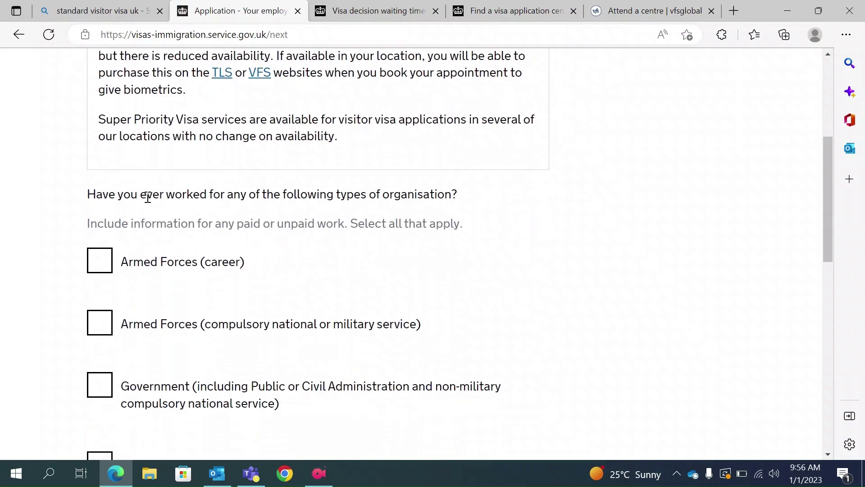
pyautogui.scroll(-2, 334, 284)
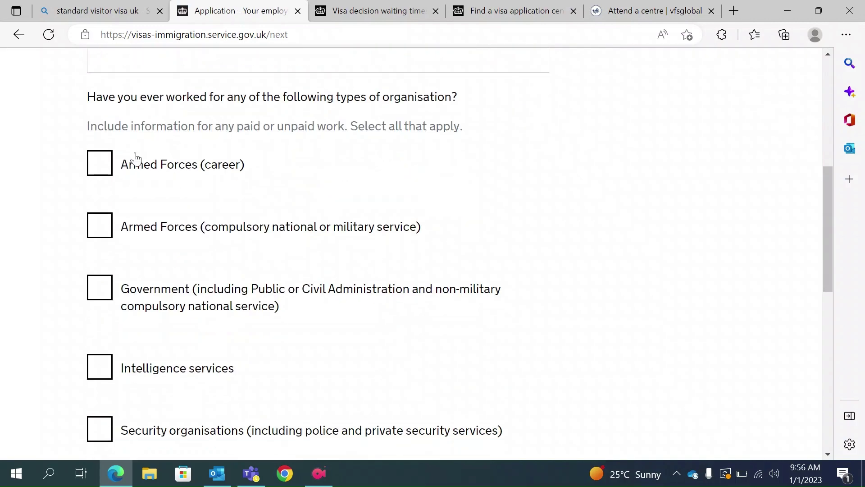
pyautogui.scroll(-1, 237, 314)
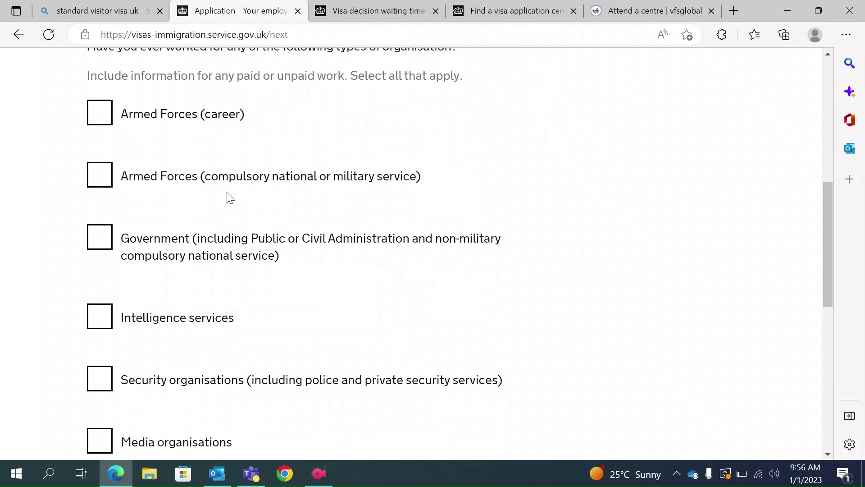
pyautogui.scroll(-1, 257, 351)
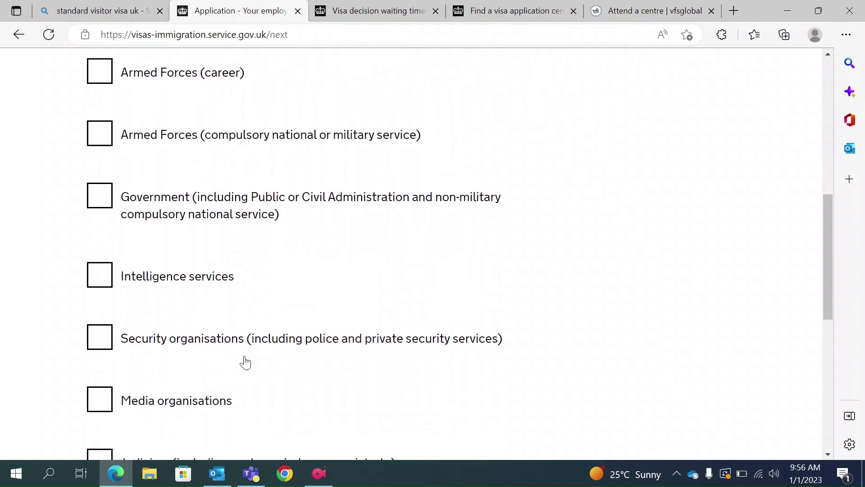
pyautogui.scroll(-2, 252, 361)
pyautogui.scroll(-2, 232, 387)
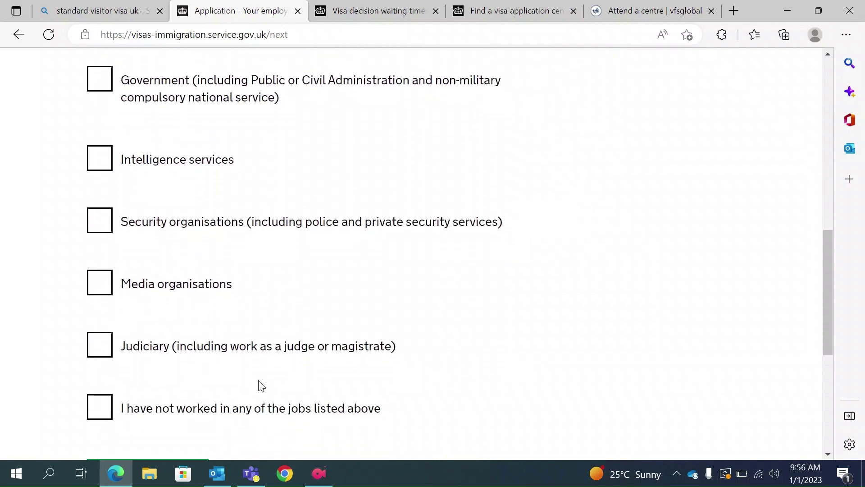
pyautogui.click(98, 308)
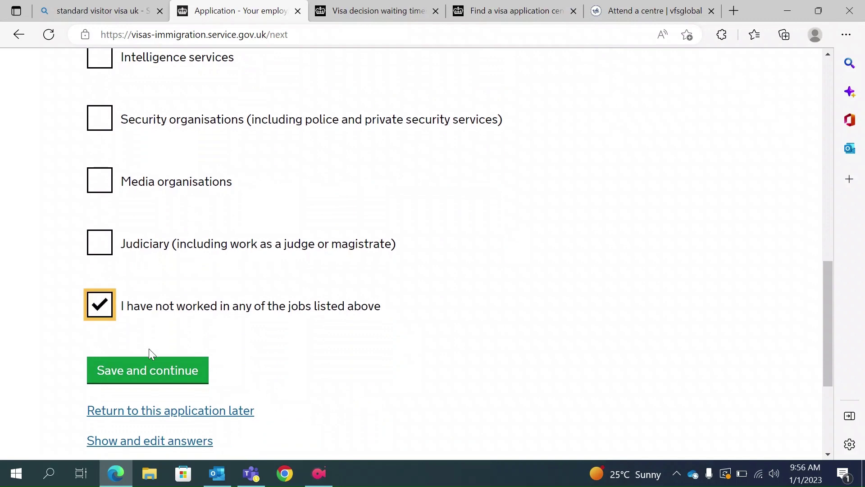
pyautogui.click(160, 377)
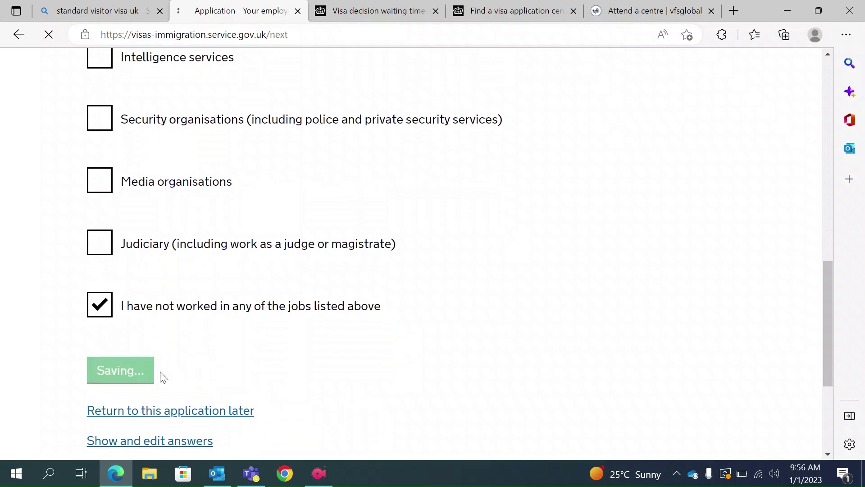
# Leave the 'Add further details' box blank and save the additional information page.
pyautogui.scroll(-5, 273, 356)
pyautogui.scroll(-2, 273, 356)
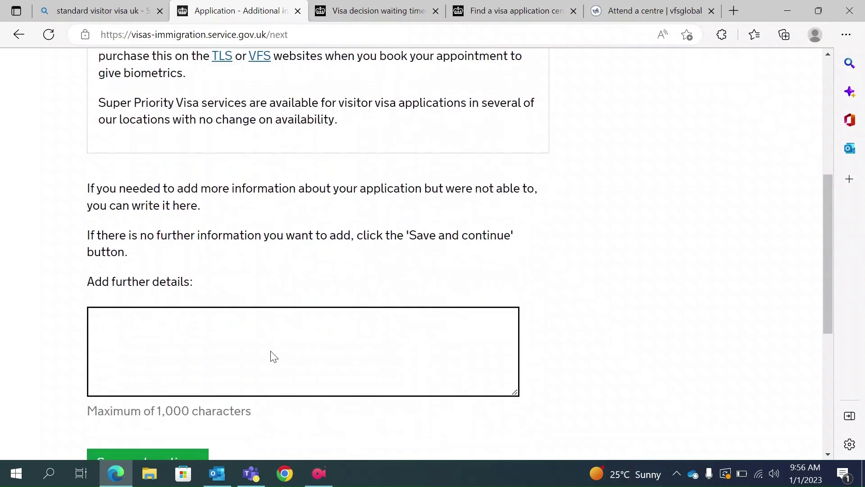
pyautogui.scroll(5, 273, 356)
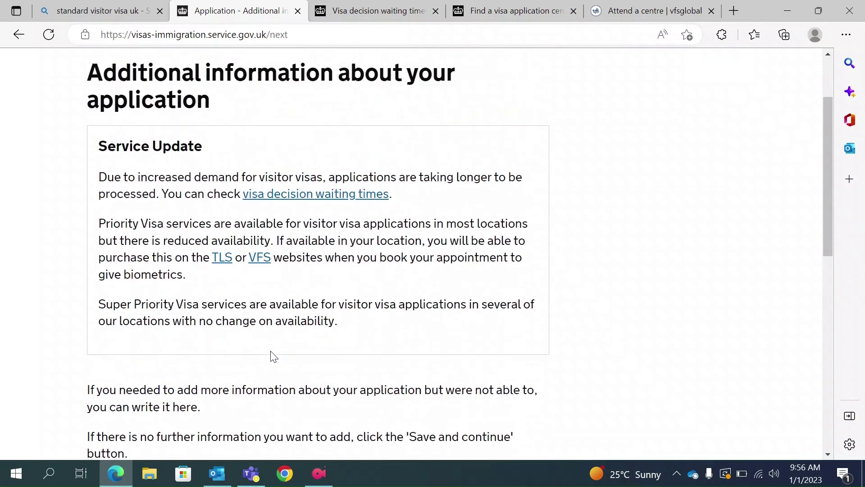
pyautogui.scroll(-1, 273, 356)
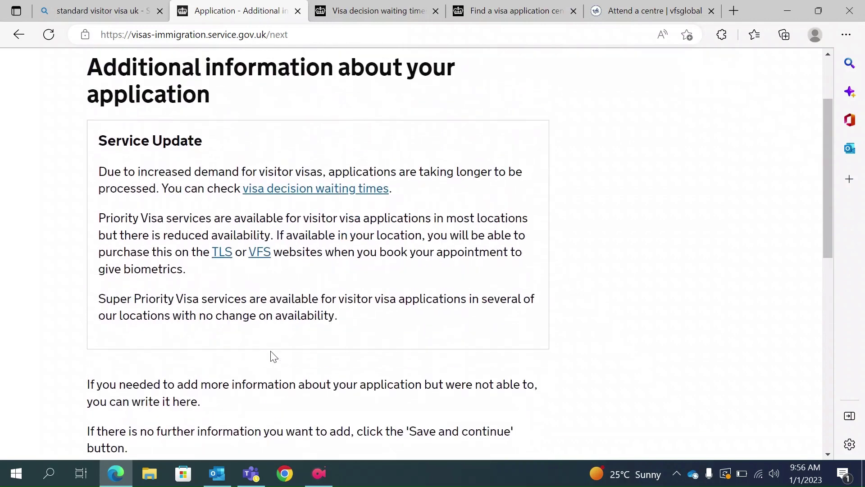
pyautogui.scroll(1, 273, 356)
pyautogui.scroll(-5, 273, 356)
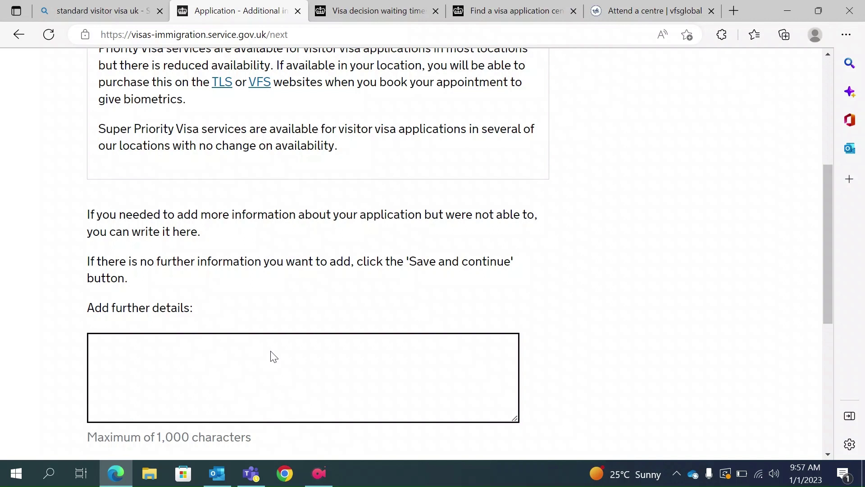
pyautogui.scroll(-2, 271, 356)
pyautogui.click(148, 386)
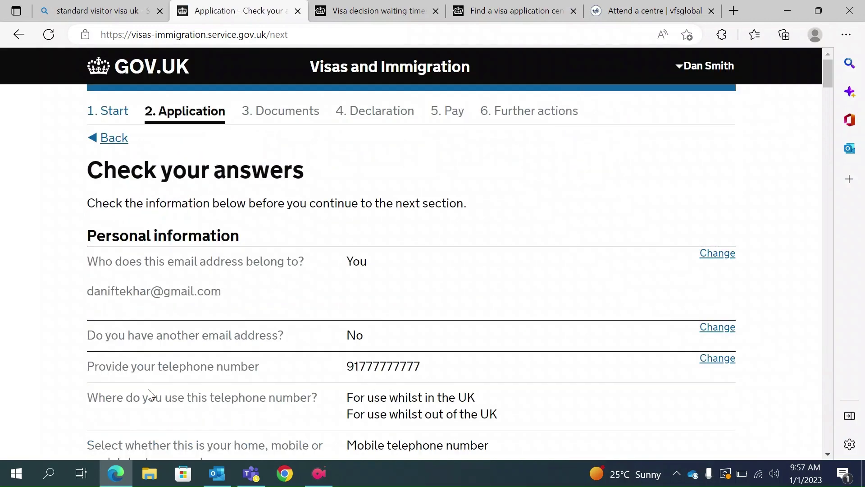
# Review the Check your answers summary to the bottom and continue to Documents.
pyautogui.scroll(-4, 148, 396)
pyautogui.scroll(4, 200, 353)
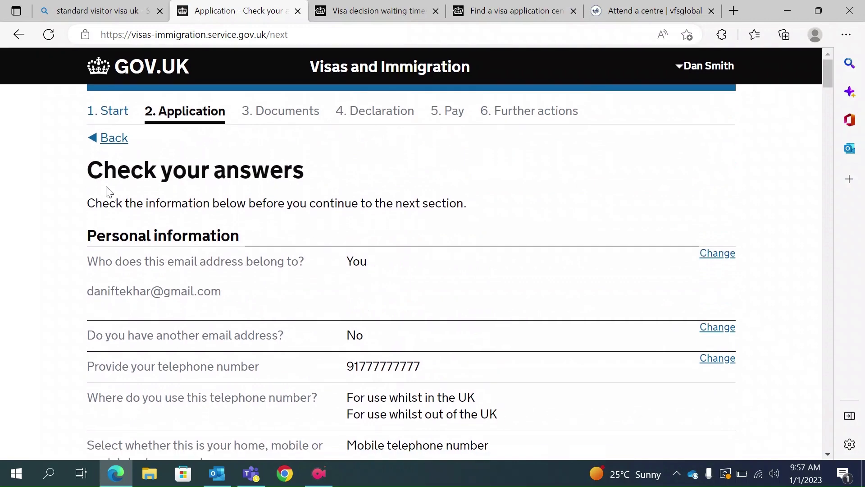
pyautogui.scroll(-2, 392, 325)
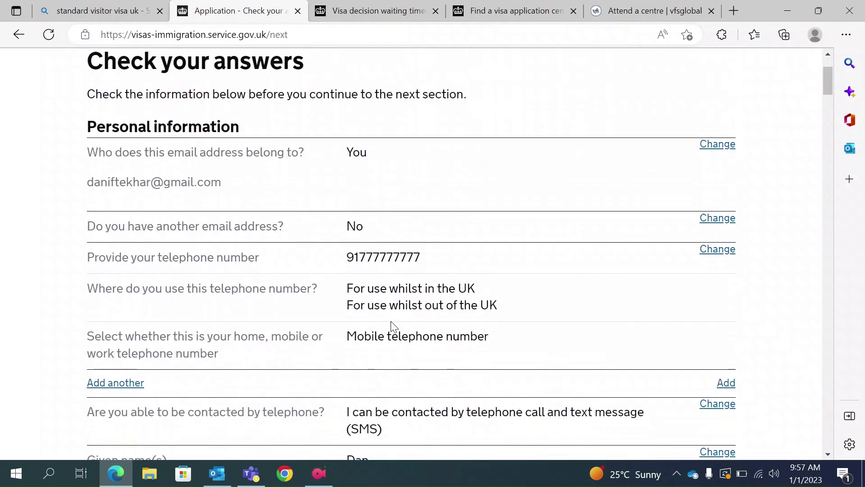
pyautogui.scroll(-5, 392, 326)
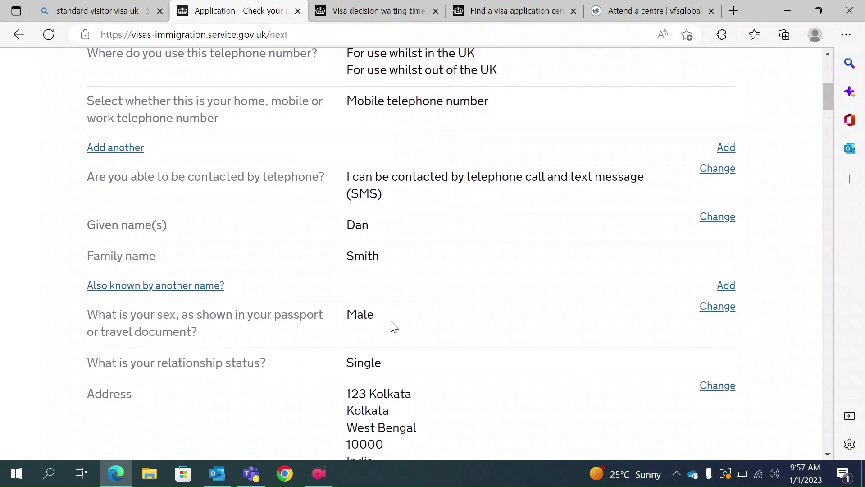
pyautogui.scroll(-11, 392, 326)
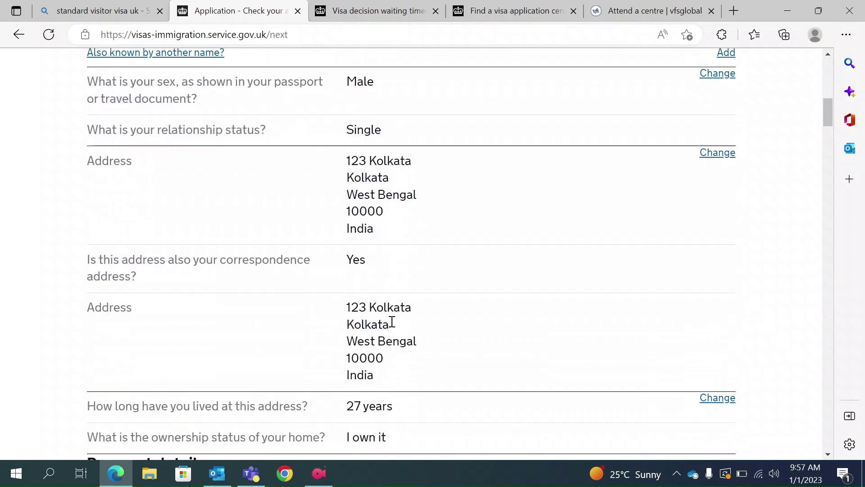
pyautogui.scroll(-15, 392, 325)
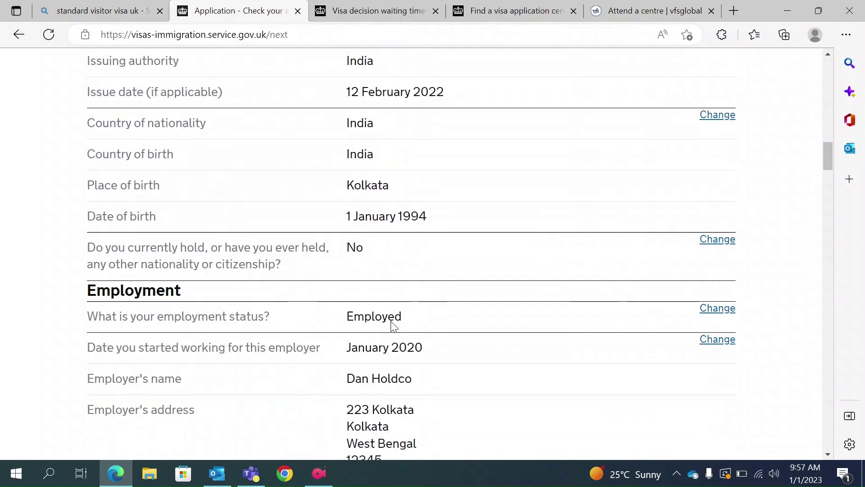
pyautogui.scroll(-15, 392, 325)
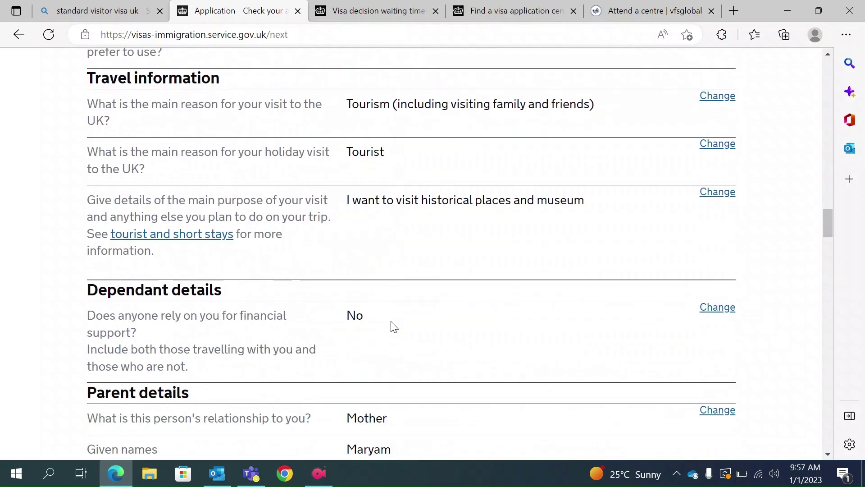
pyautogui.scroll(-15, 392, 324)
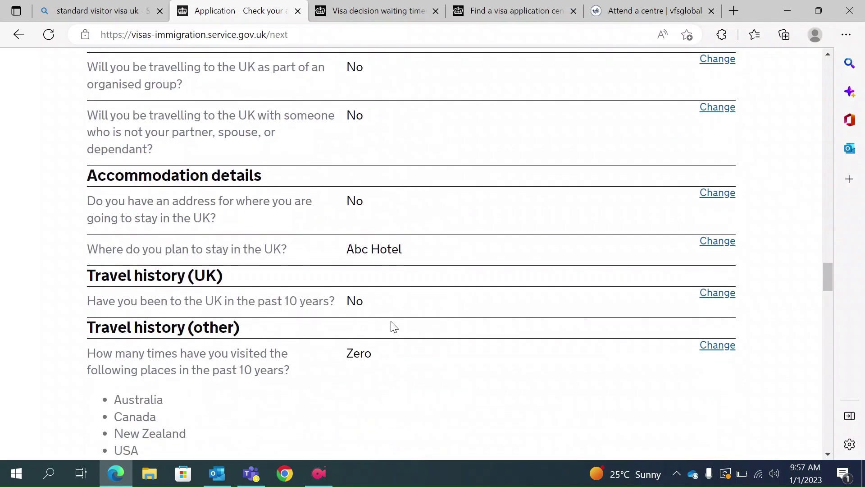
pyautogui.scroll(-15, 394, 327)
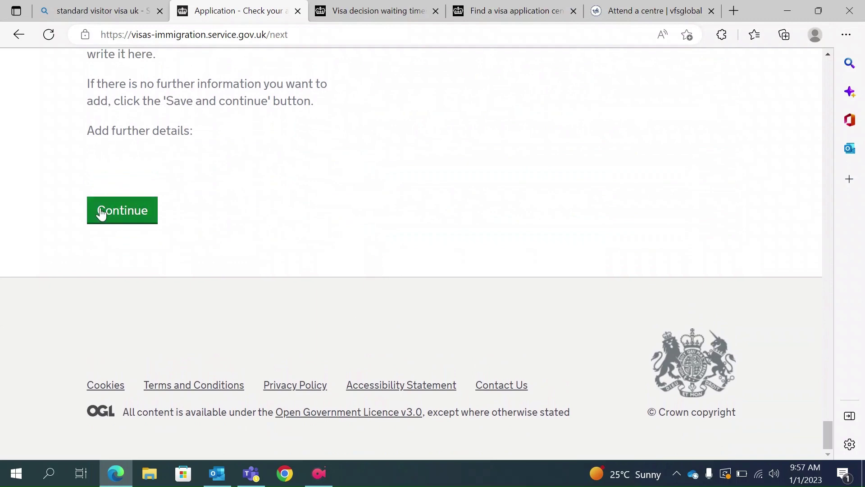
pyautogui.click(114, 215)
# Confirm the passport will be provided as a required document.
pyautogui.scroll(-4, 290, 276)
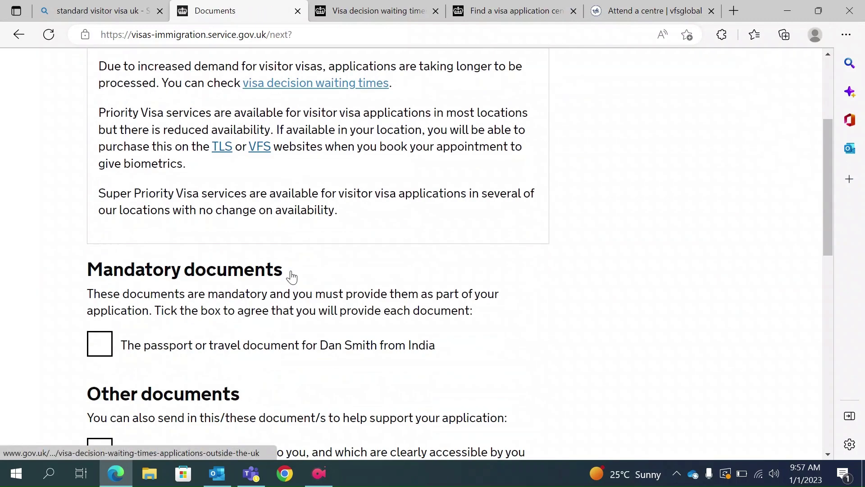
pyautogui.scroll(4, 290, 276)
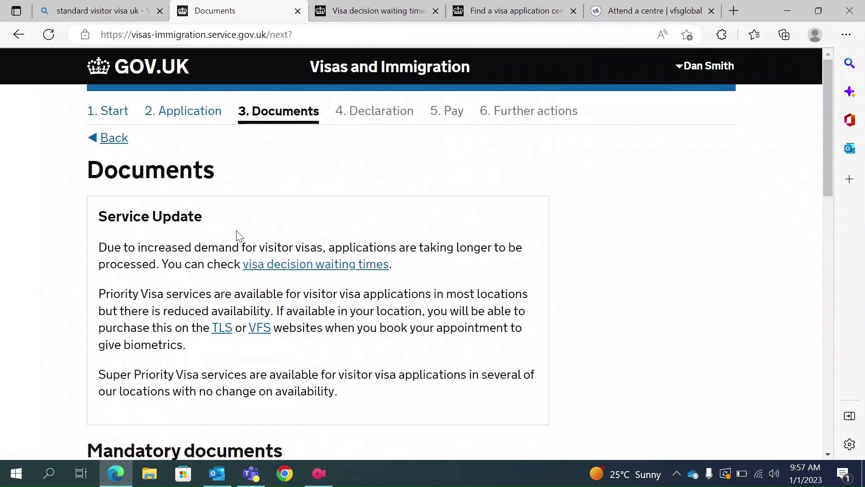
pyautogui.scroll(-3, 279, 284)
pyautogui.scroll(-1, 279, 284)
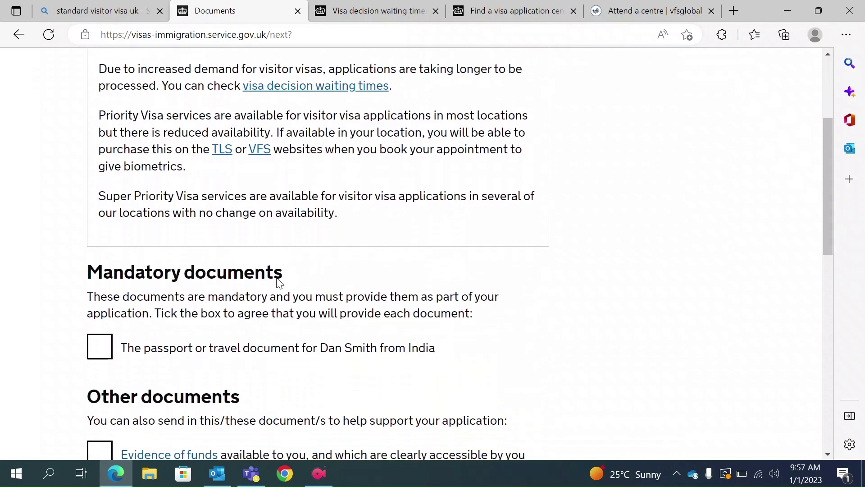
pyautogui.click(106, 344)
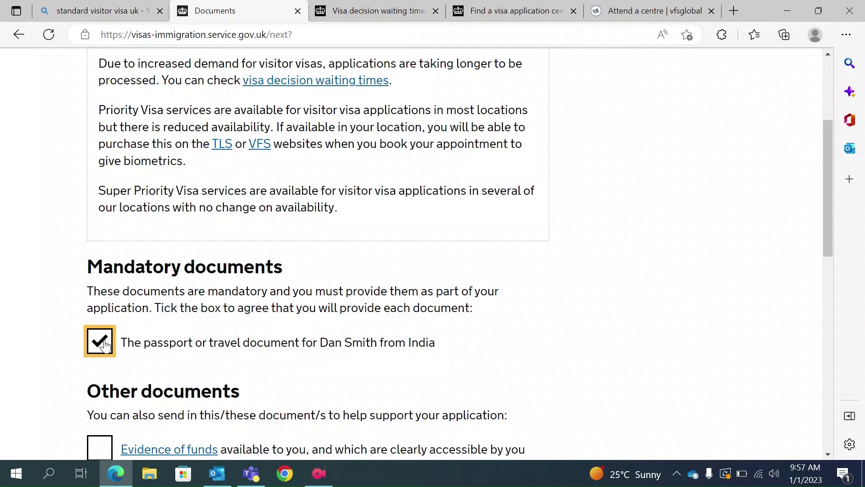
# Tick Evidence of funds as a supporting document and save the Documents page.
pyautogui.scroll(-3, 108, 344)
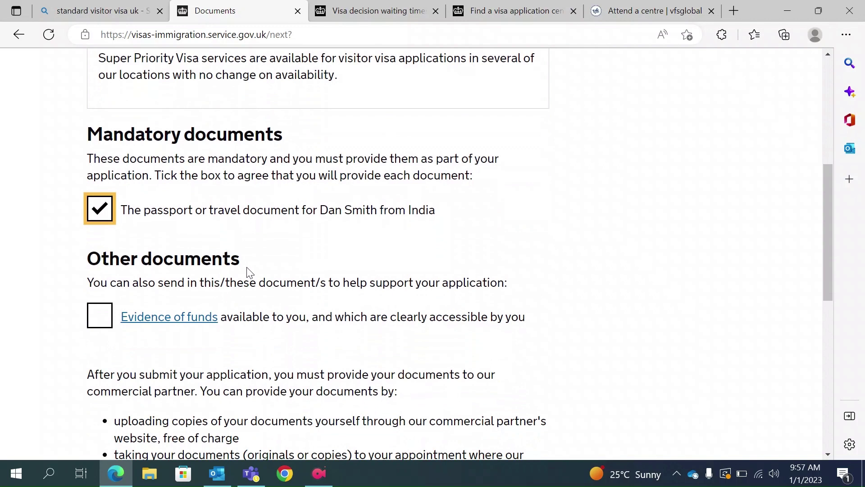
pyautogui.scroll(-1, 248, 271)
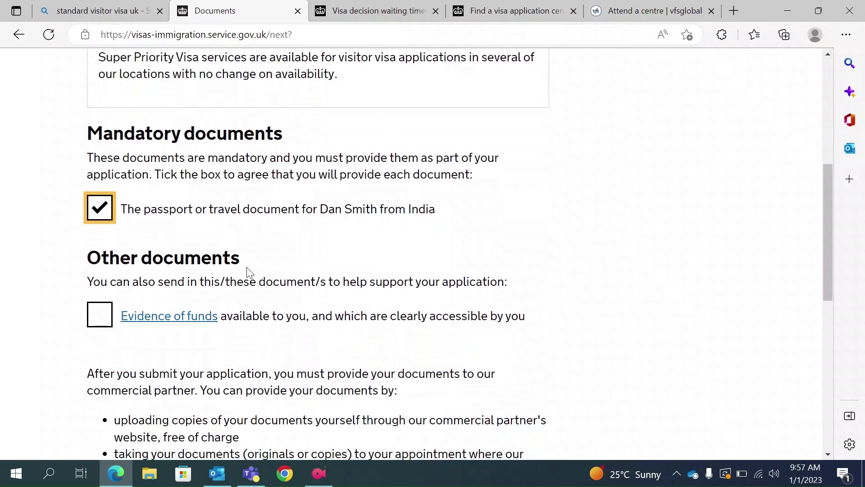
pyautogui.scroll(-1, 249, 272)
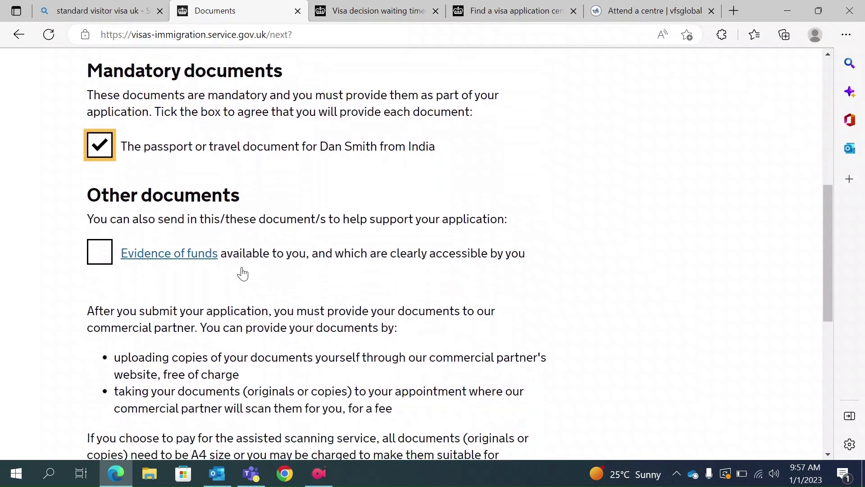
pyautogui.click(97, 255)
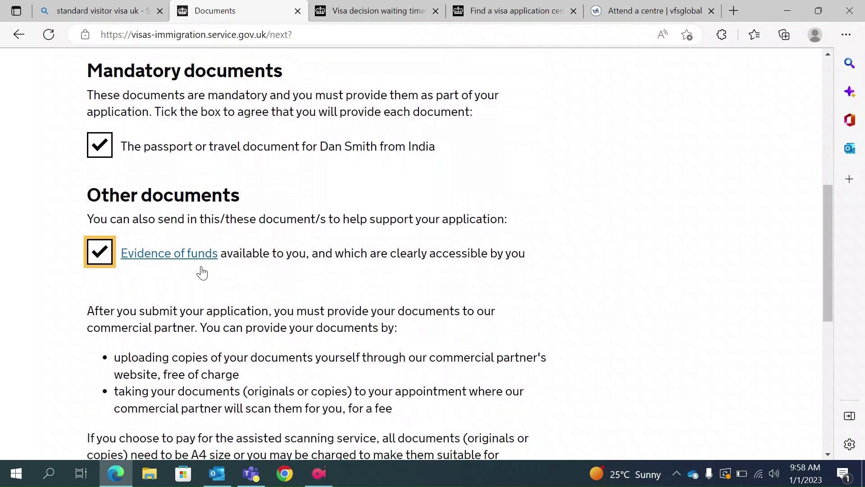
pyautogui.scroll(-1, 286, 258)
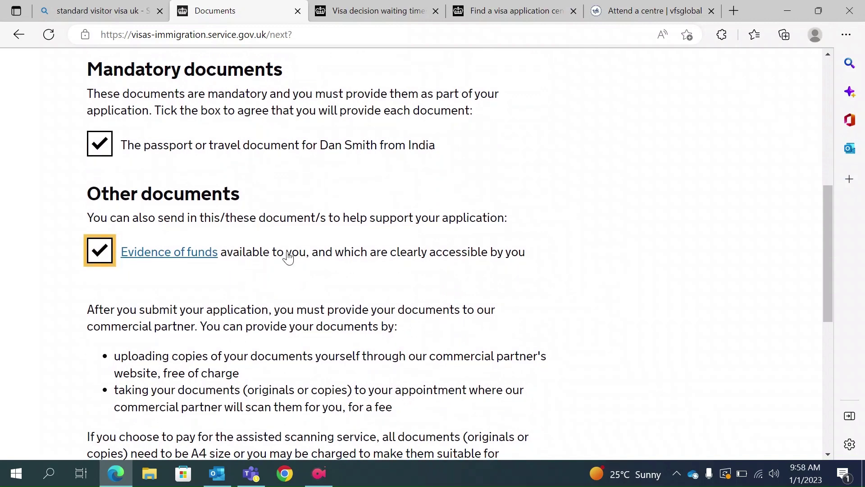
pyautogui.scroll(-3, 287, 257)
pyautogui.scroll(1, 259, 292)
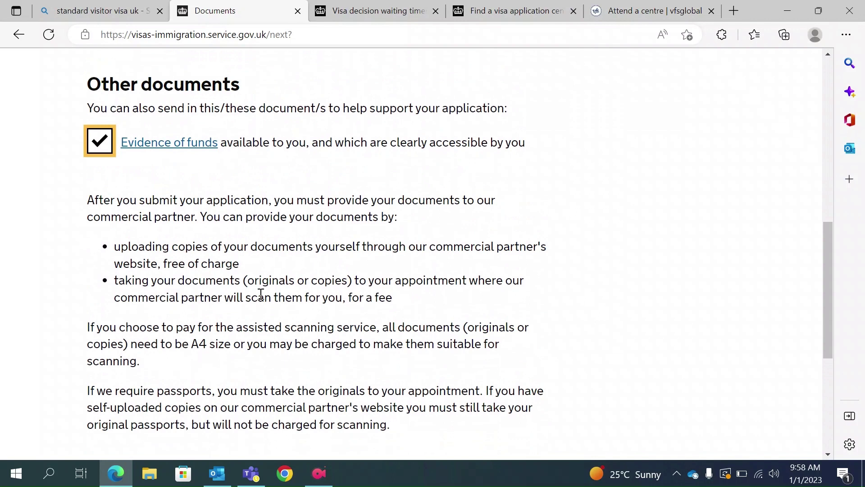
pyautogui.scroll(-1, 260, 294)
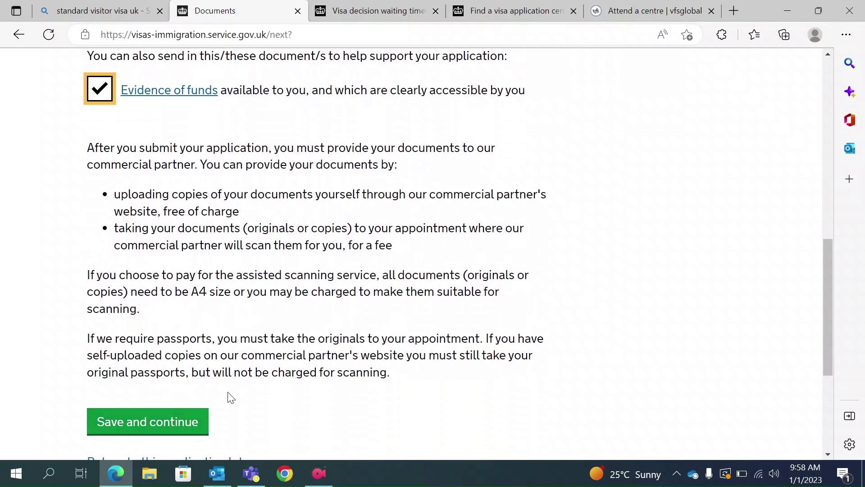
pyautogui.click(158, 422)
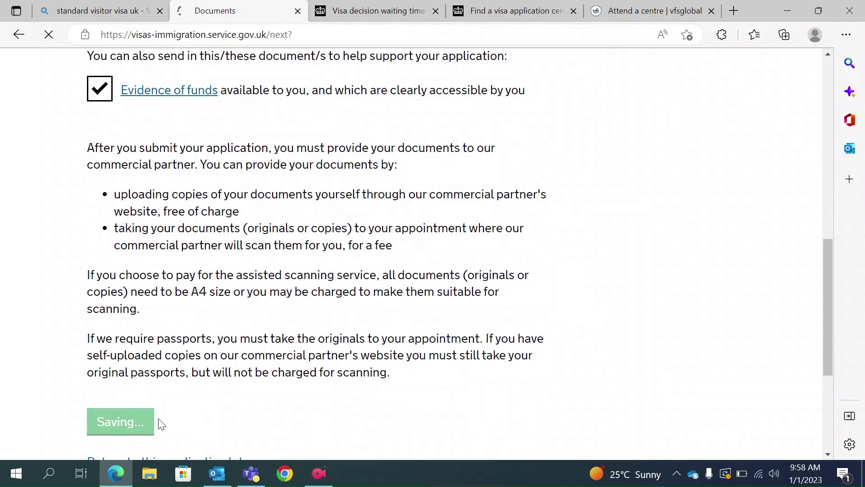
pyautogui.scroll(-4, 268, 386)
# Tick 'I confirm that I understand and accept these conditions' and save the Visitor conditions page.
pyautogui.scroll(-2, 267, 386)
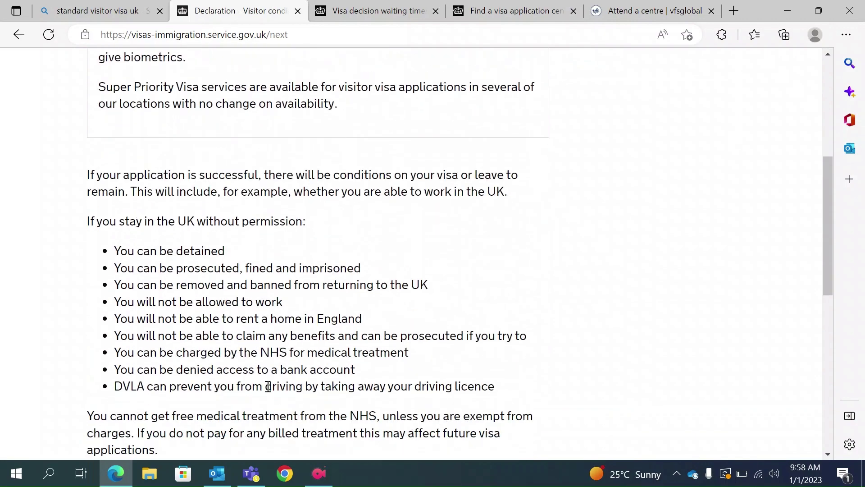
pyautogui.scroll(5, 266, 383)
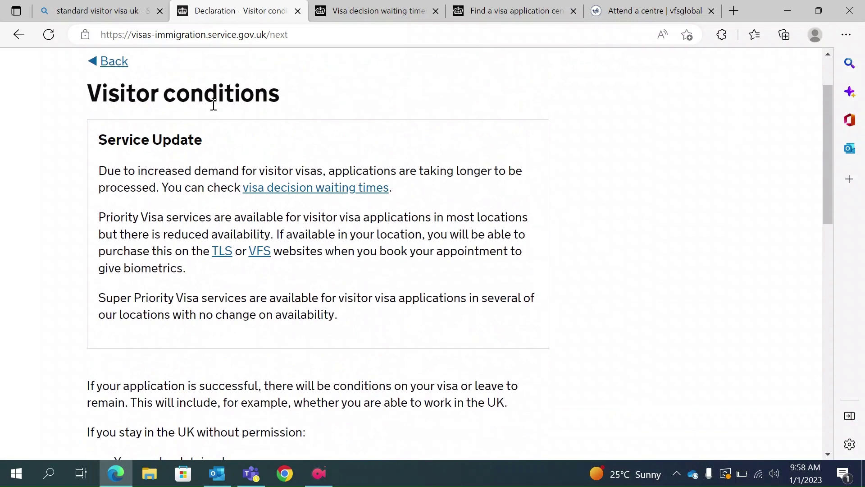
pyautogui.scroll(-1, 221, 189)
pyautogui.scroll(-4, 227, 266)
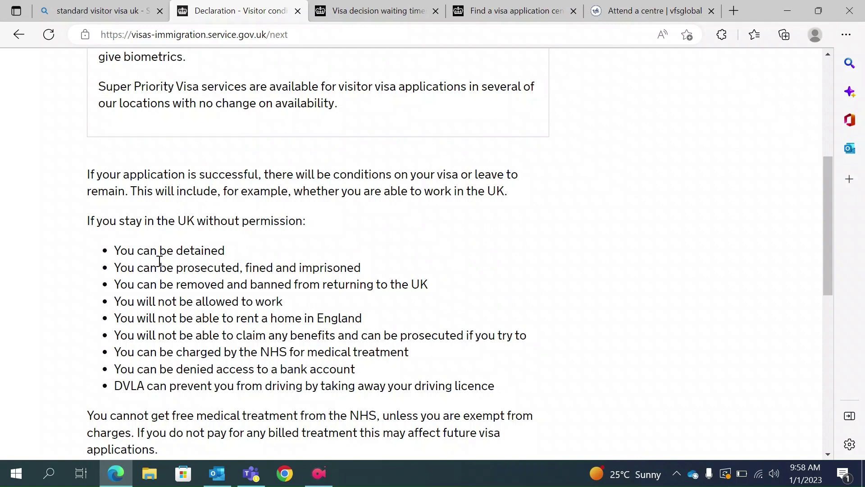
pyautogui.scroll(-5, 286, 320)
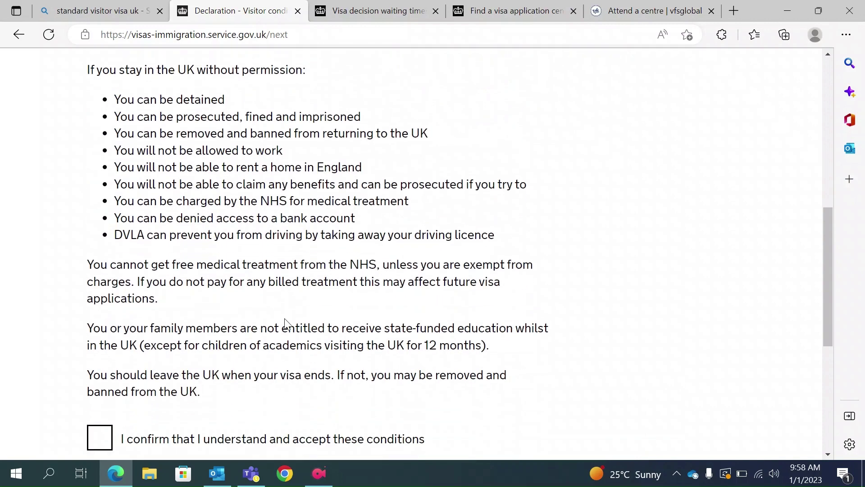
pyautogui.click(113, 374)
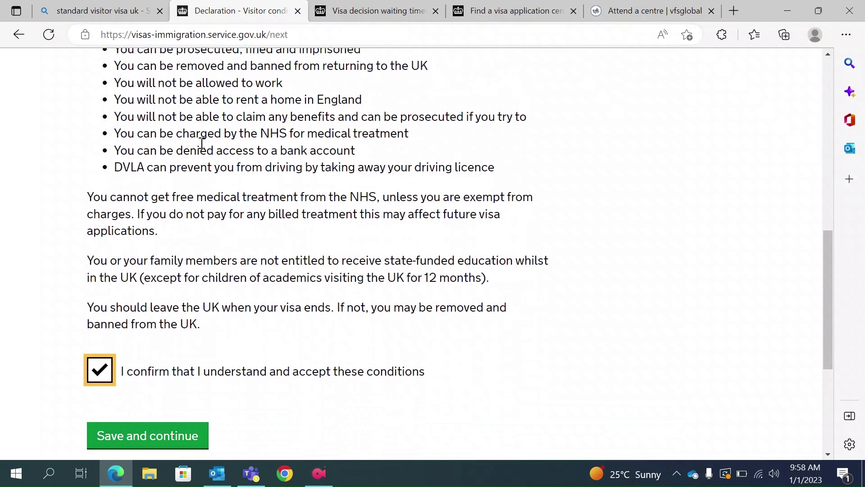
pyautogui.scroll(-1, 377, 373)
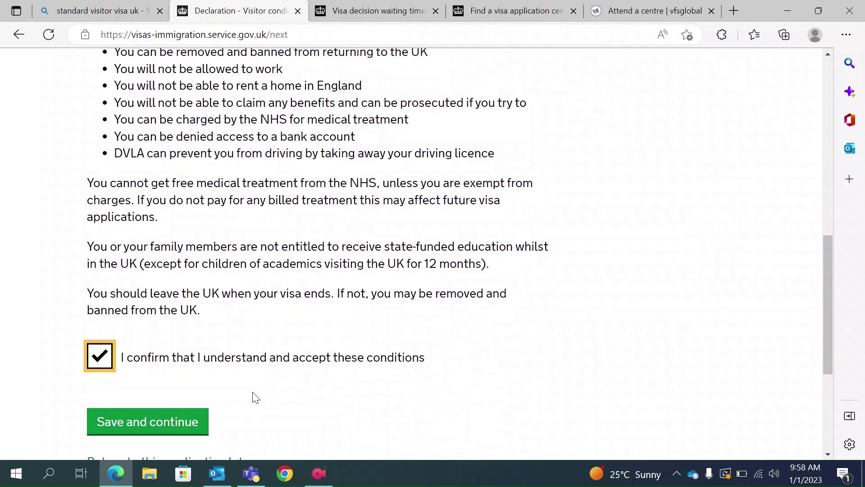
pyautogui.click(158, 385)
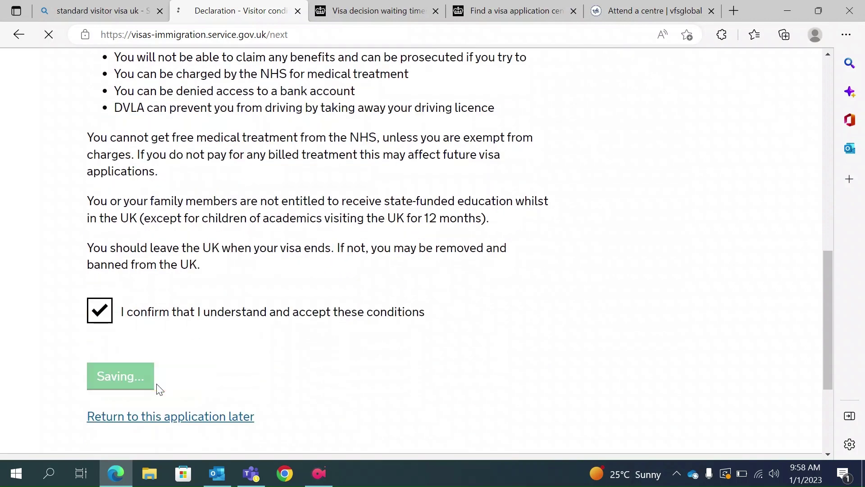
pyautogui.scroll(-3, 279, 334)
pyautogui.scroll(-10, 280, 334)
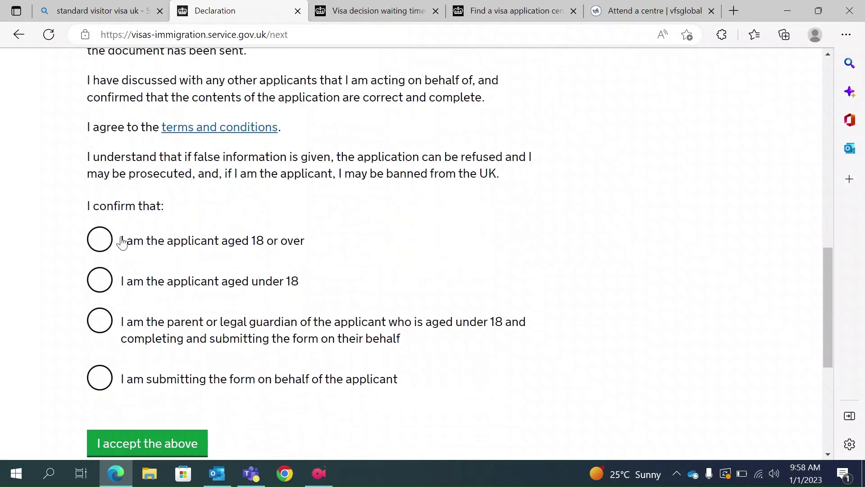
# Accept the declaration as the applicant aged 18 or over.
pyautogui.click(100, 241)
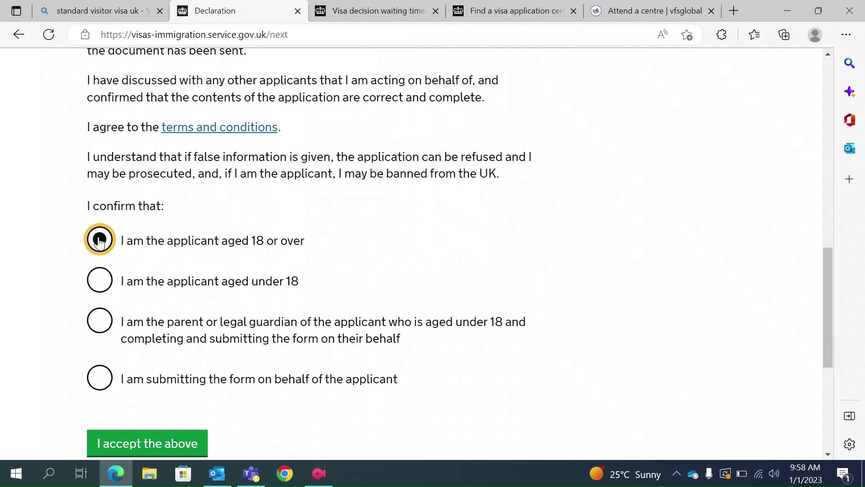
pyautogui.click(101, 320)
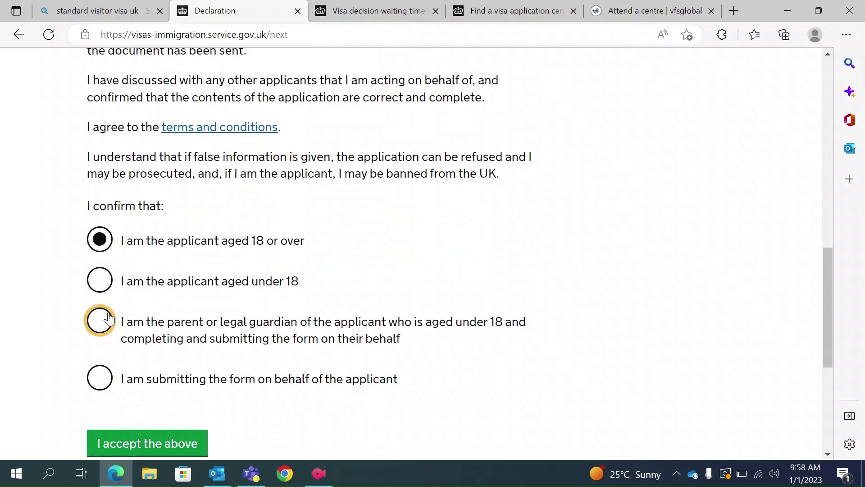
pyautogui.click(110, 384)
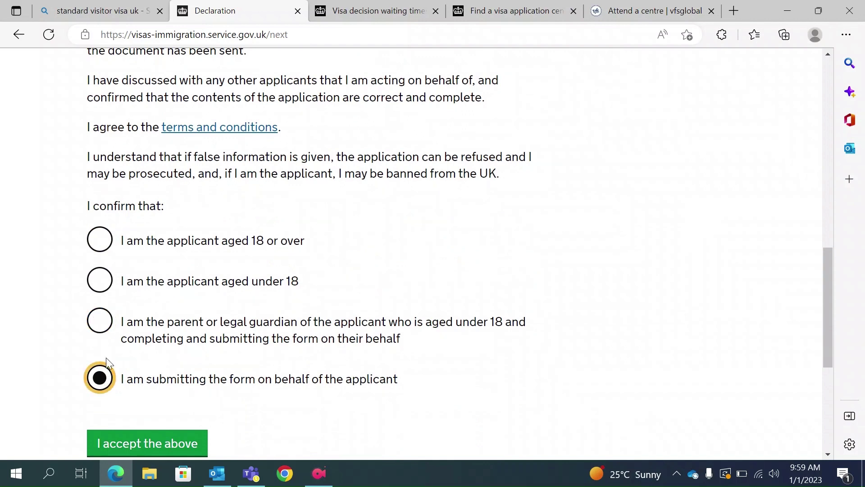
pyautogui.click(100, 241)
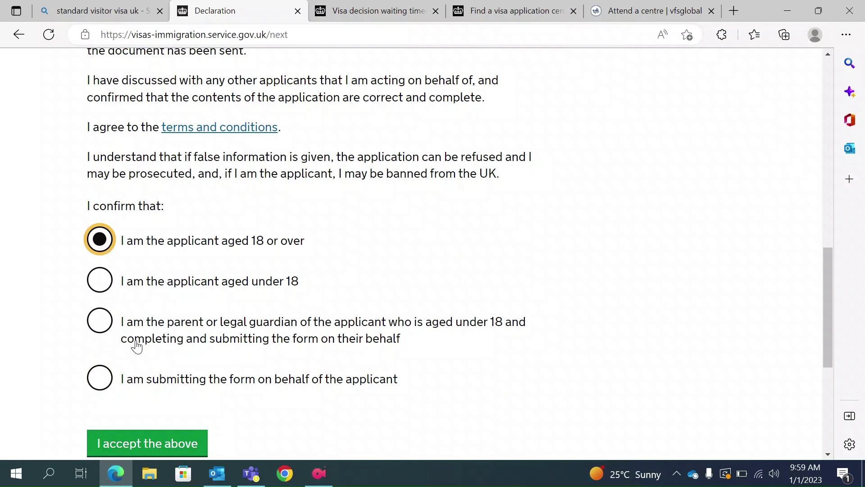
pyautogui.click(138, 441)
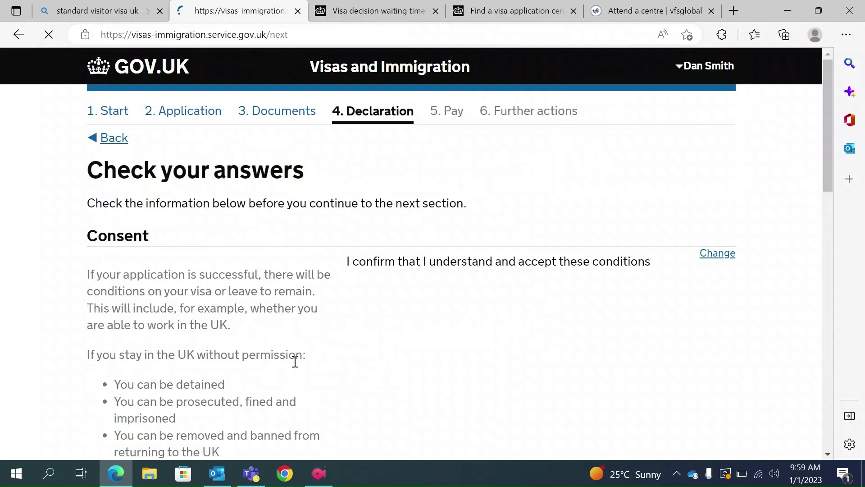
# Review the Check your answers page and confirm it to proceed to payment.
pyautogui.scroll(-12, 294, 360)
pyautogui.scroll(-3, 294, 361)
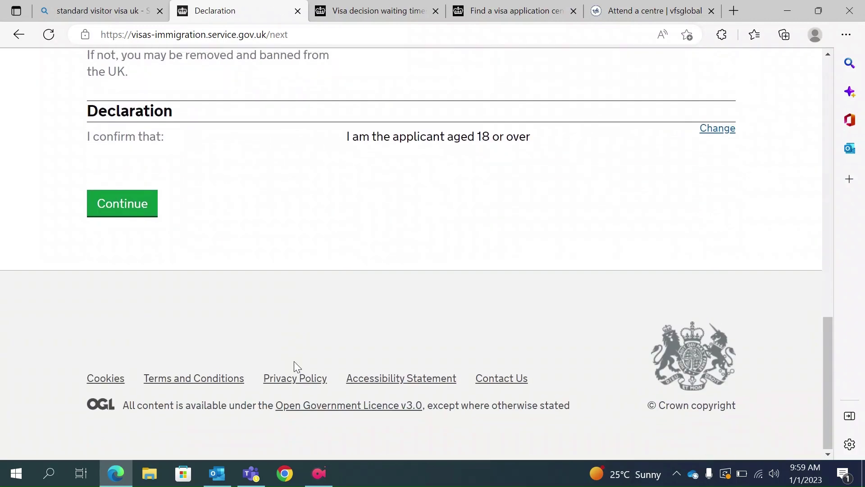
pyautogui.scroll(1, 271, 343)
pyautogui.click(120, 256)
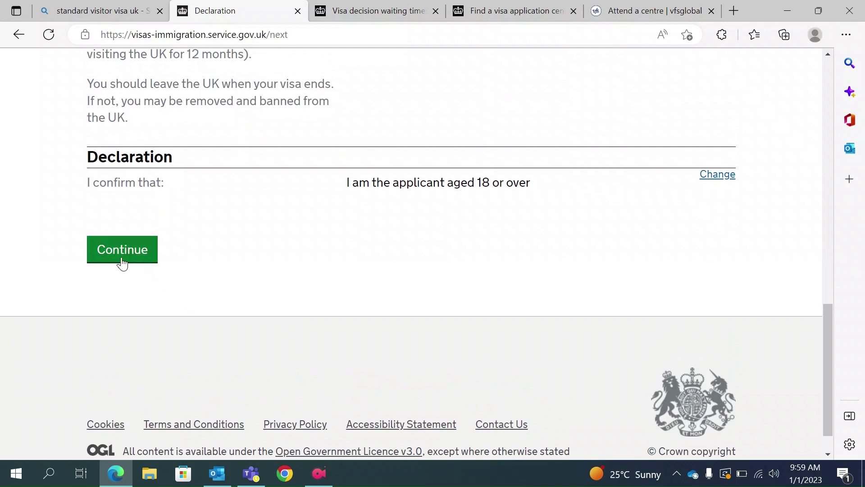
pyautogui.scroll(-6, 121, 260)
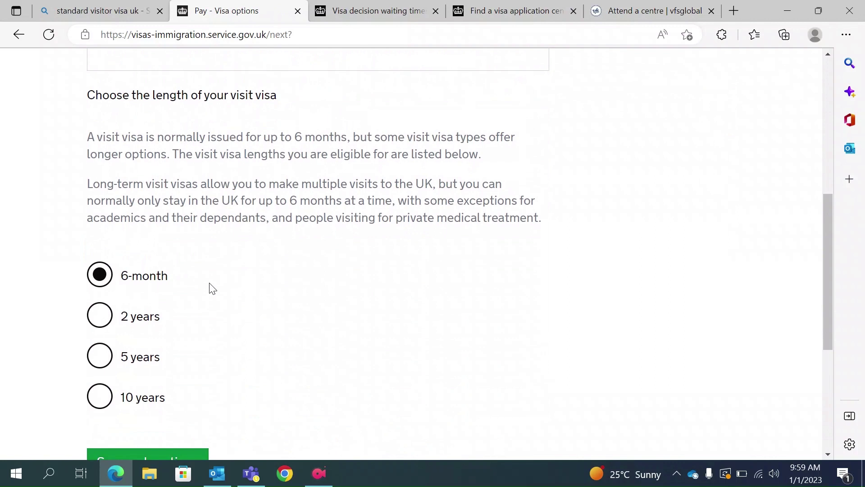
# Choose the 2 years visa length and save it.
pyautogui.click(100, 323)
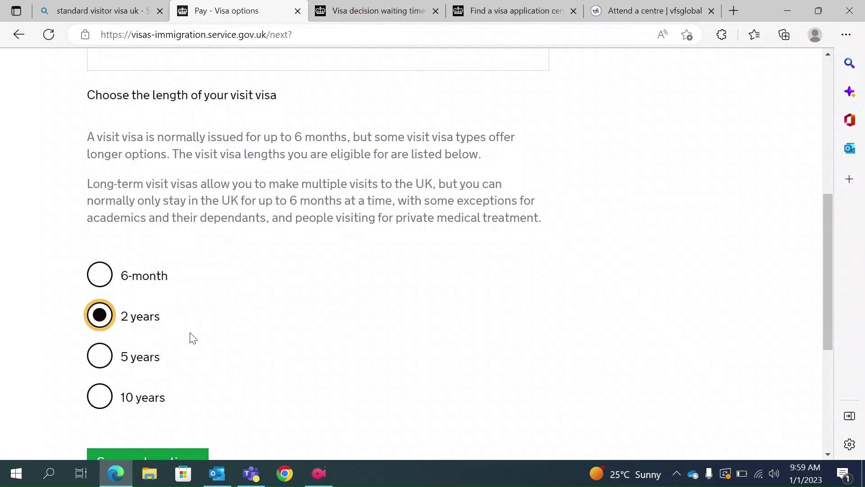
pyautogui.scroll(-2, 191, 338)
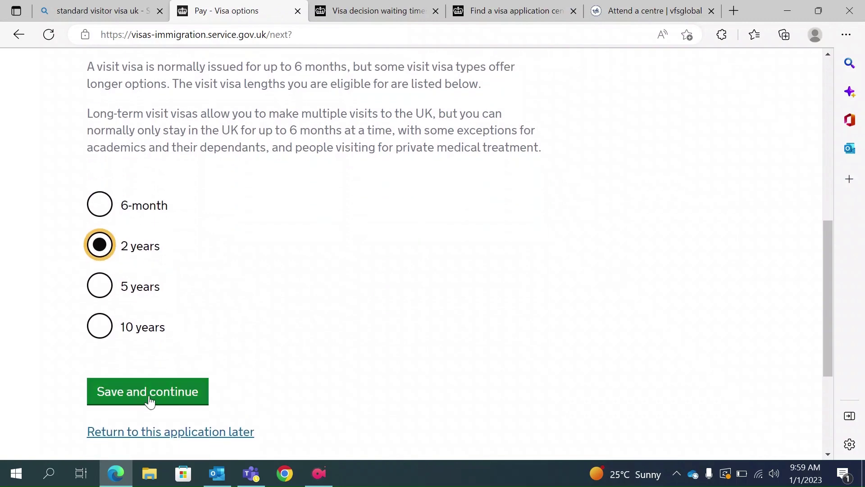
pyautogui.click(151, 394)
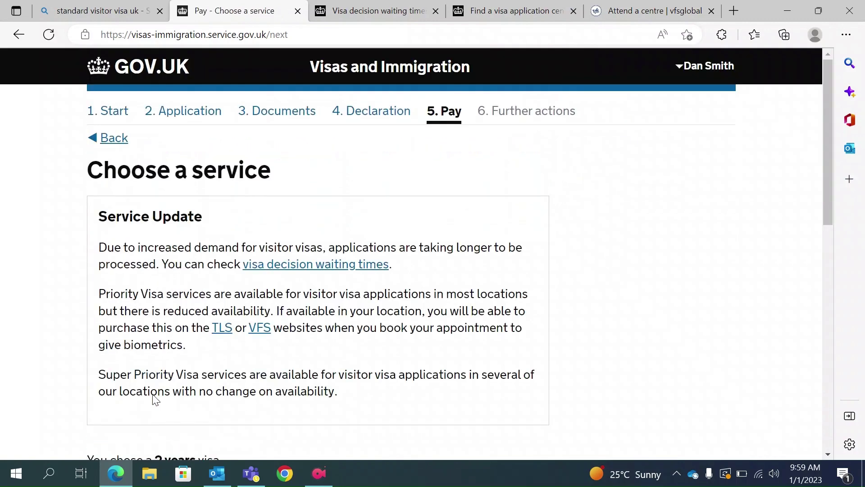
pyautogui.scroll(-8, 154, 395)
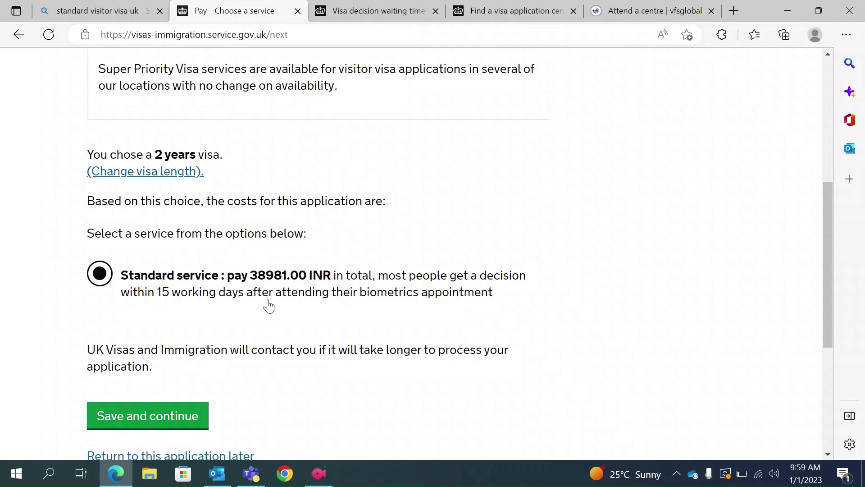
pyautogui.scroll(1, 283, 386)
pyautogui.scroll(3, 283, 386)
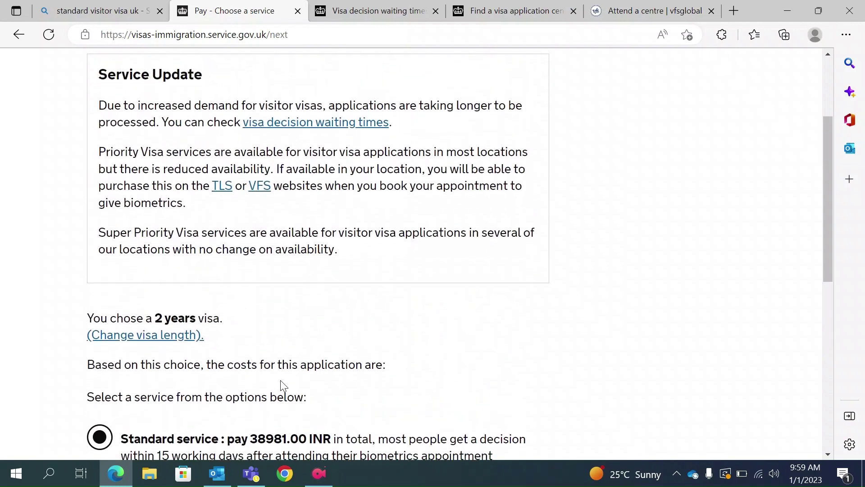
pyautogui.scroll(-3, 281, 381)
pyautogui.scroll(-2, 281, 382)
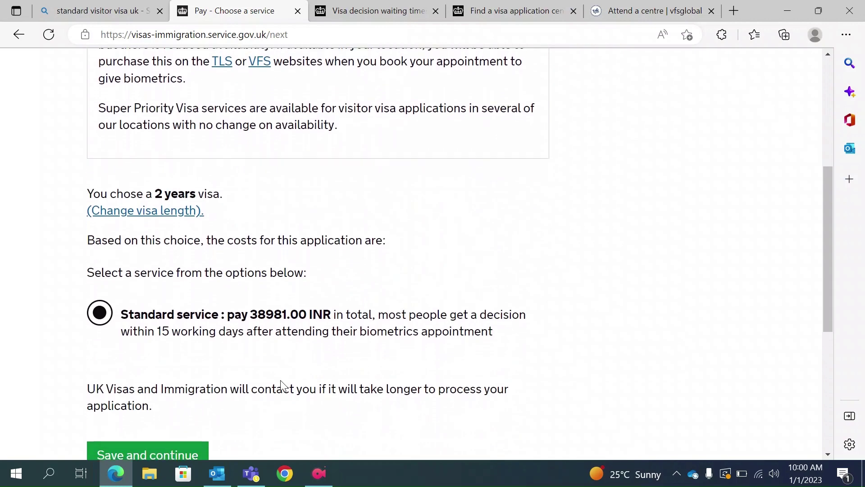
pyautogui.scroll(8, 283, 386)
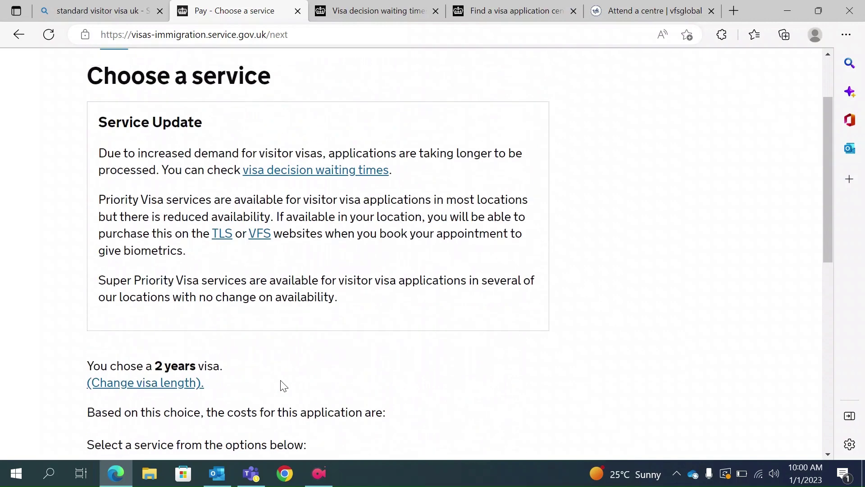
pyautogui.scroll(-1, 283, 386)
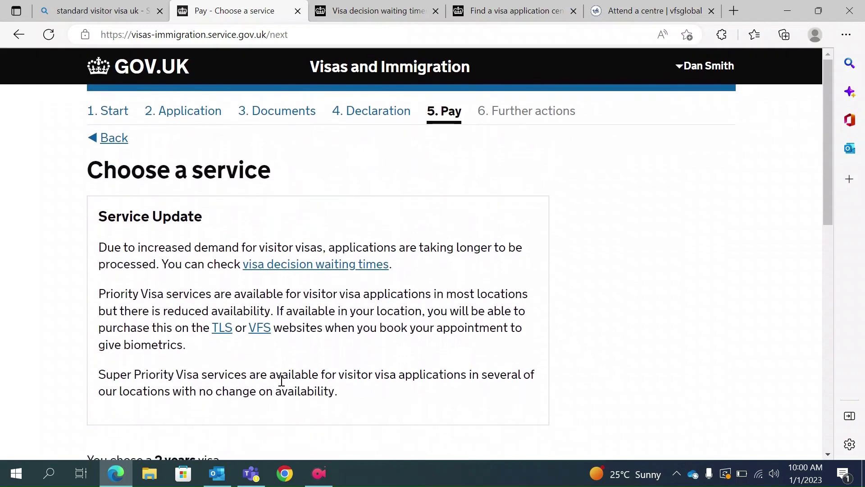